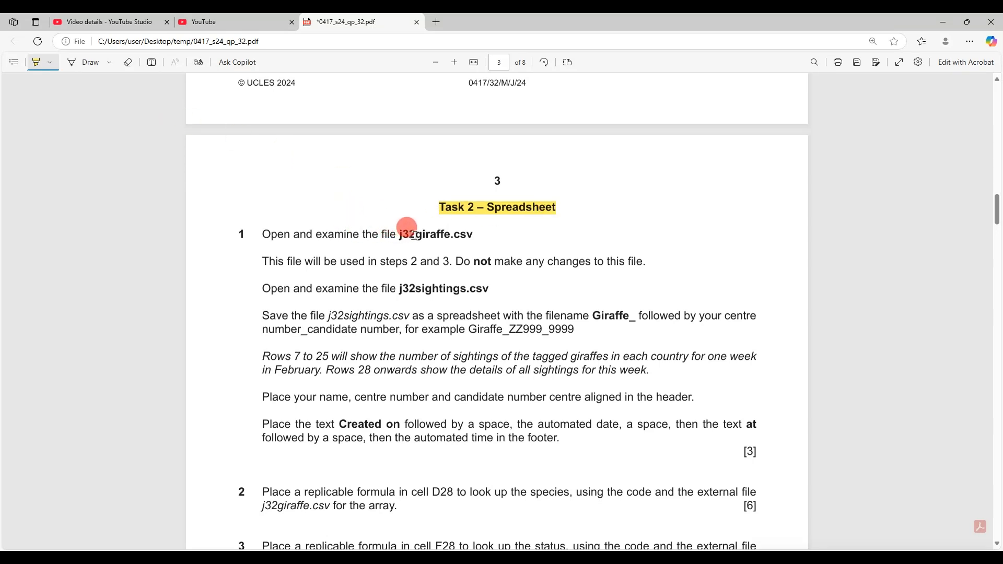
- Highlight "giraffe" in the file name in task 2, step 1 of the exam paper and open j32giraffe.csv from the temp folder in Excel
{"action": "left_click_drag", "start_coordinate": [414, 235], "coordinate": [436, 235]}
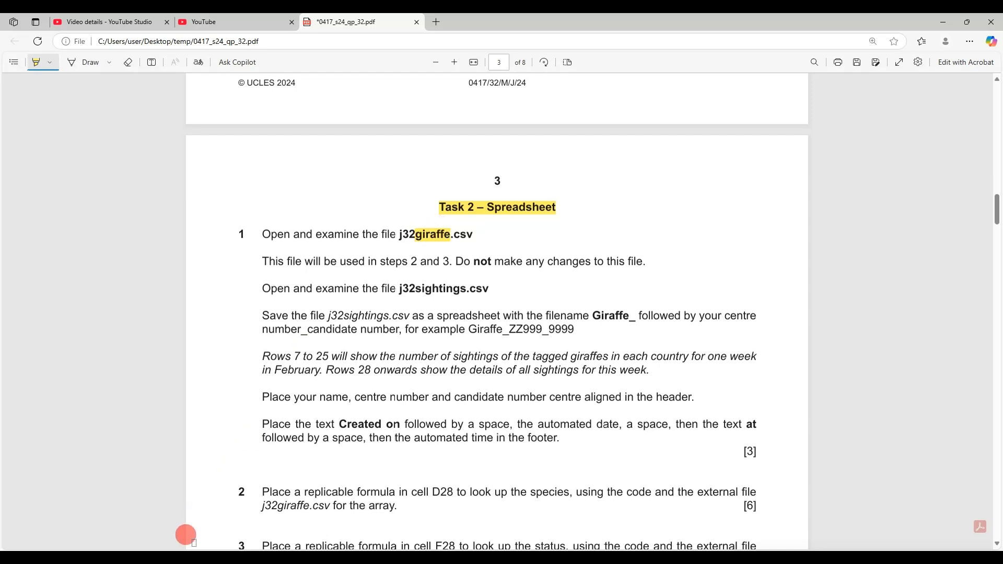
{"action": "key", "text": "alt+Tab"}
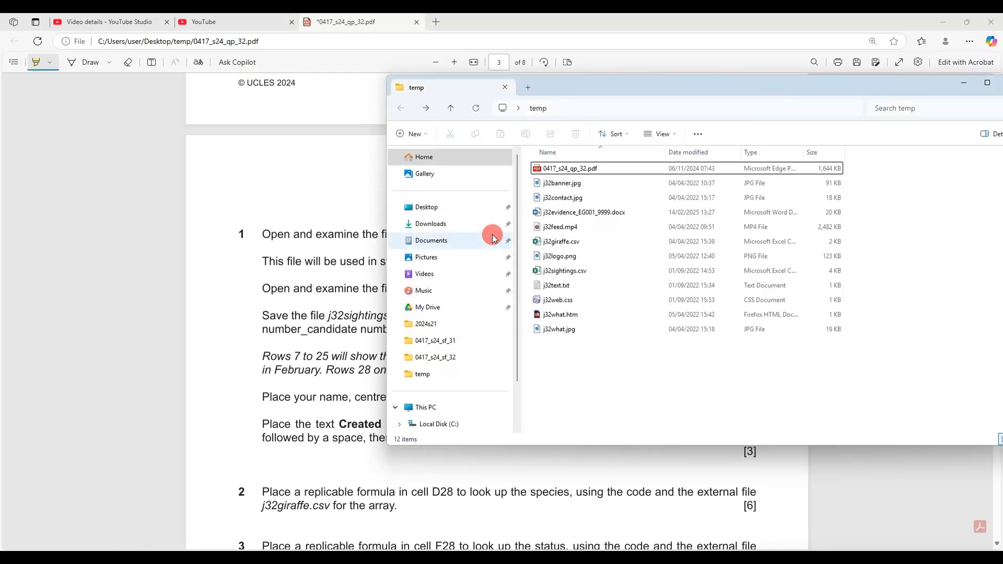
{"action": "double_click", "coordinate": [588, 241]}
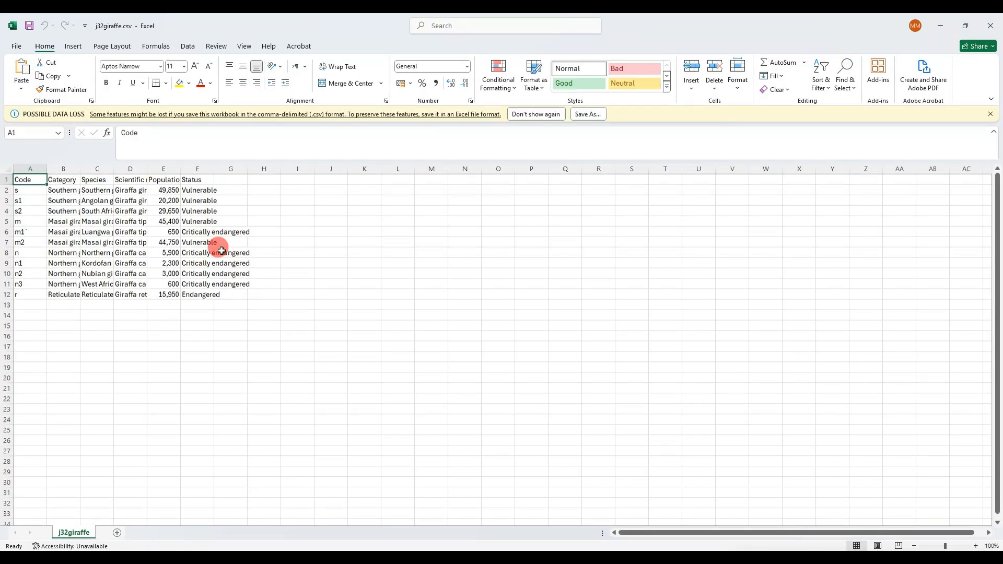
- Autofit the width of all columns in the j32giraffe sheet
{"action": "left_click", "coordinate": [221, 251]}
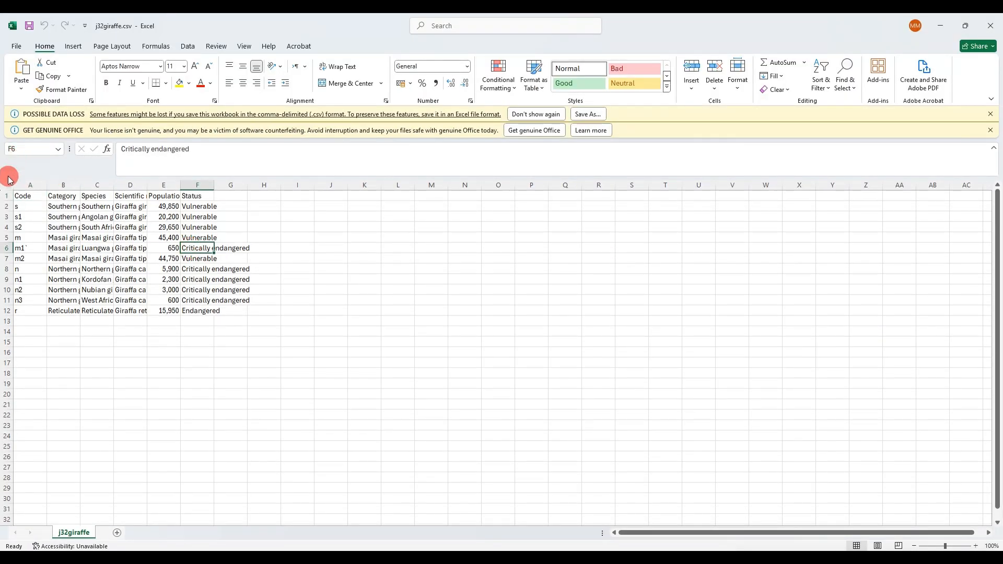
{"action": "left_click", "coordinate": [7, 184]}
{"action": "double_click", "coordinate": [46, 183]}
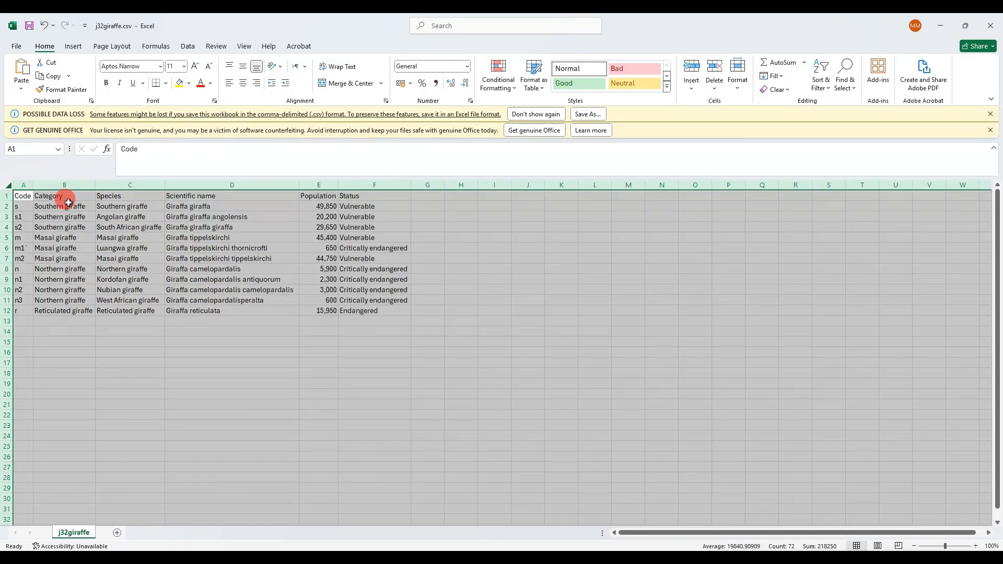
- Switch to the exam paper and highlight the note against changing the giraffe file and "sightings" in the second file name
{"action": "key", "text": "alt+Tab"}
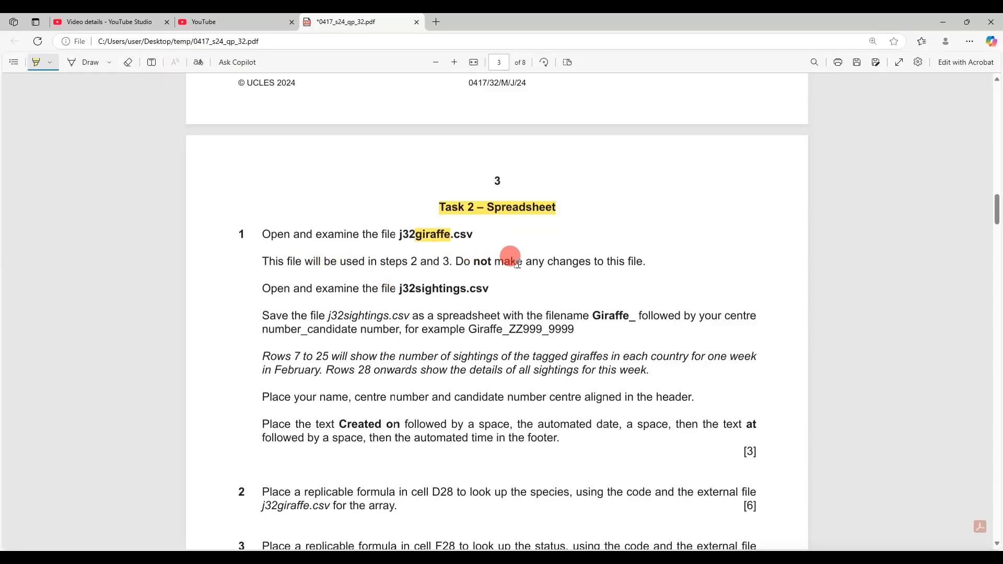
{"action": "left_click_drag", "start_coordinate": [646, 262], "coordinate": [266, 262]}
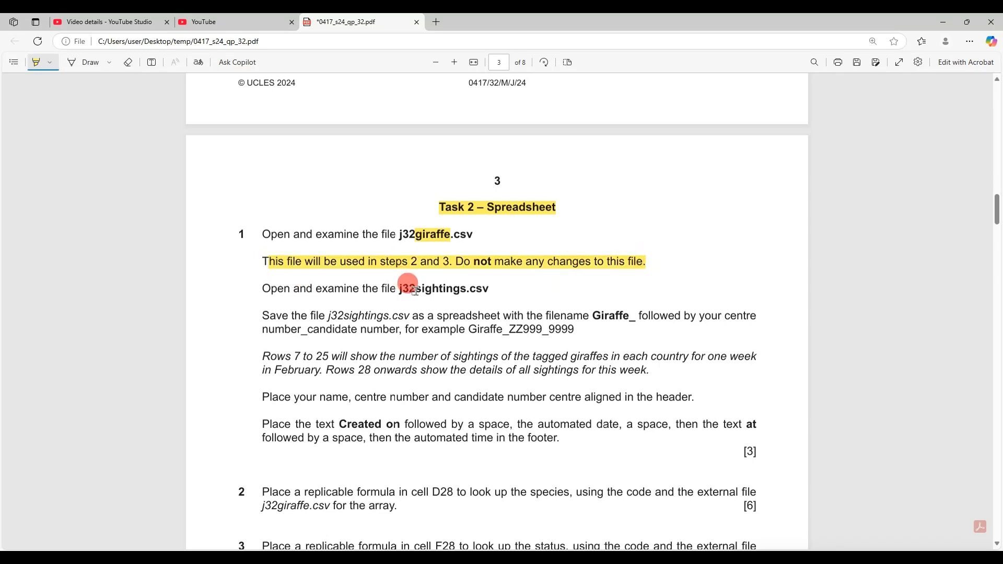
{"action": "left_click_drag", "start_coordinate": [415, 291], "coordinate": [467, 290]}
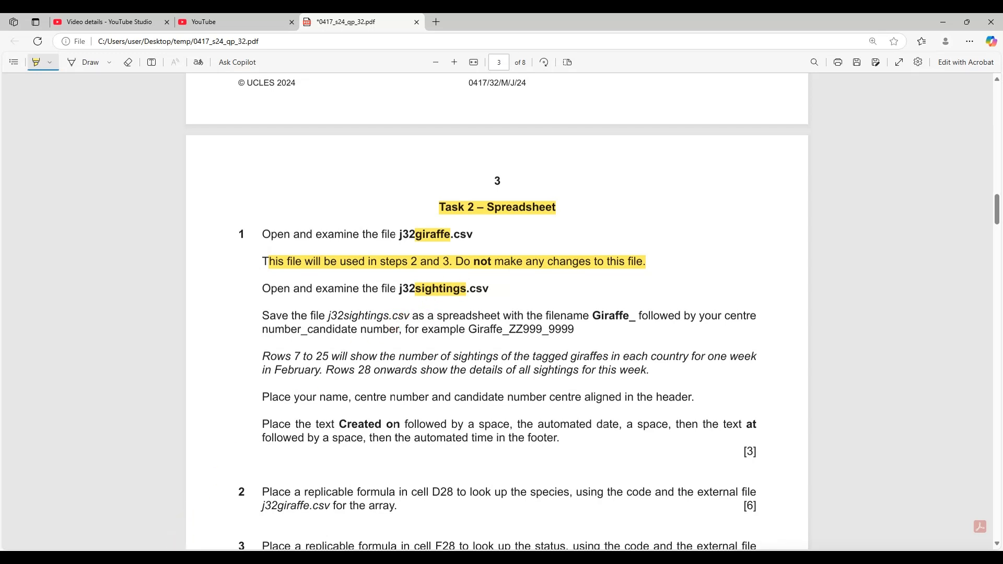
- Open j32sightings.csv from the temp folder in Excel and autofit the width of all its columns
{"action": "left_click", "coordinate": [180, 559]}
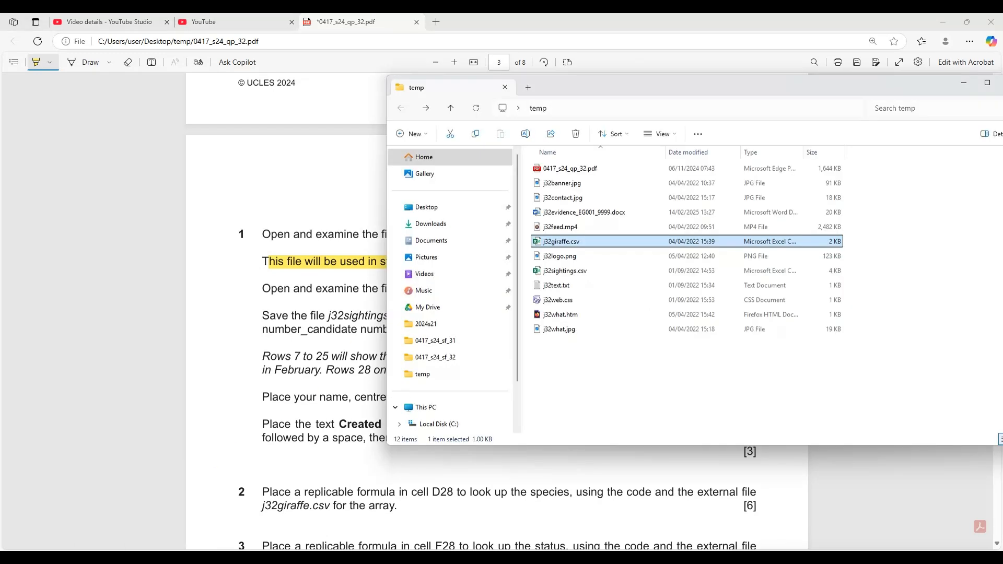
{"action": "double_click", "coordinate": [577, 276]}
{"action": "left_click", "coordinate": [181, 267]}
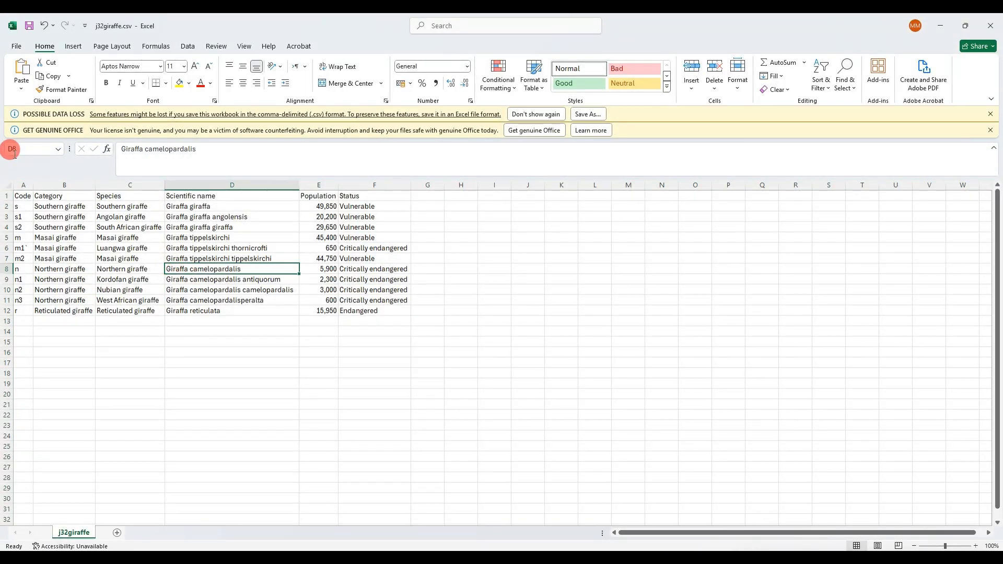
{"action": "left_click", "coordinate": [8, 185]}
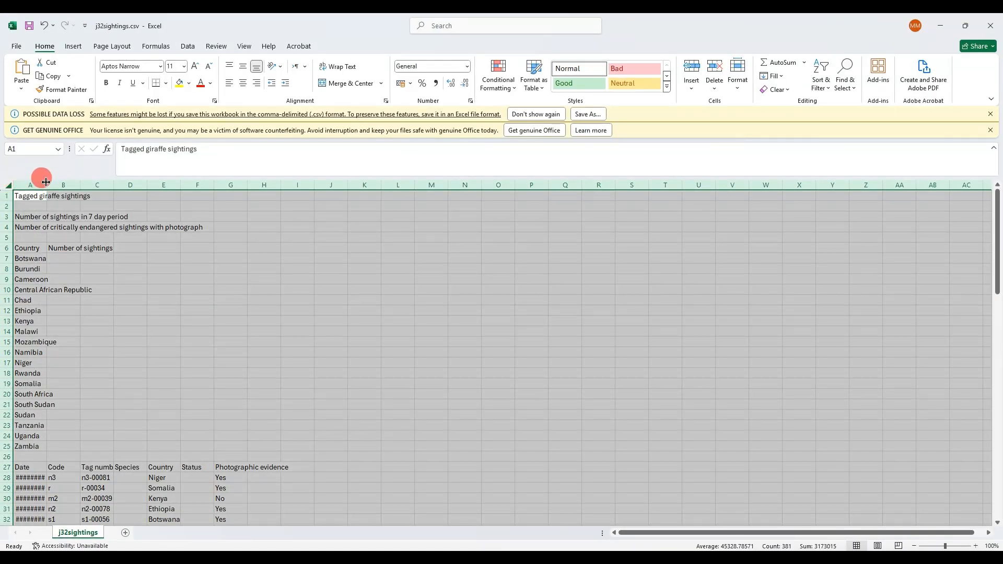
{"action": "double_click", "coordinate": [46, 182]}
{"action": "left_click", "coordinate": [537, 268]}
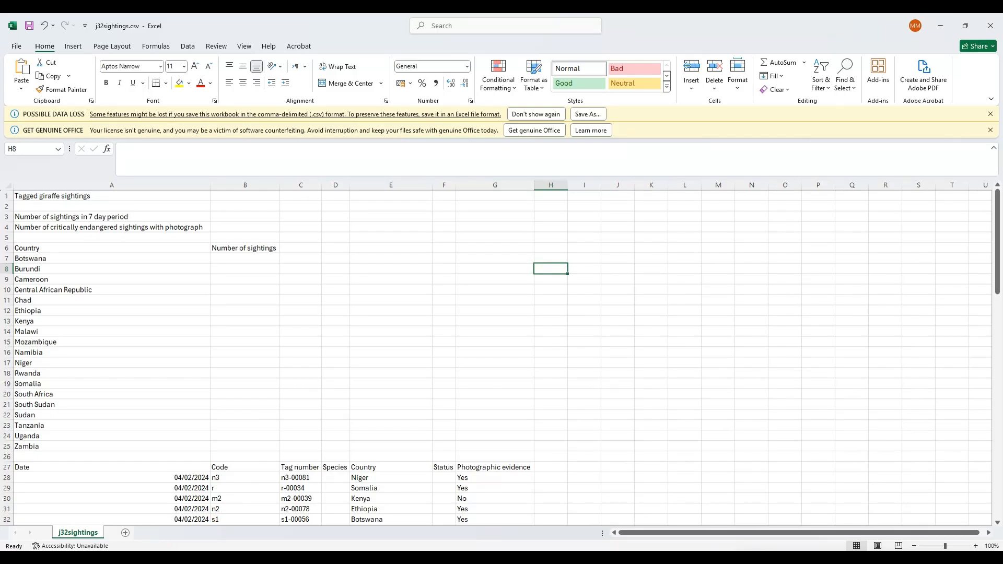
- In the exam paper, highlight the instruction for saving j32sightings.csv as a spreadsheet and copy the example filename Giraffe_ZZ999_9999
{"action": "key", "text": "alt+Tab"}
{"action": "left_click", "coordinate": [413, 418]}
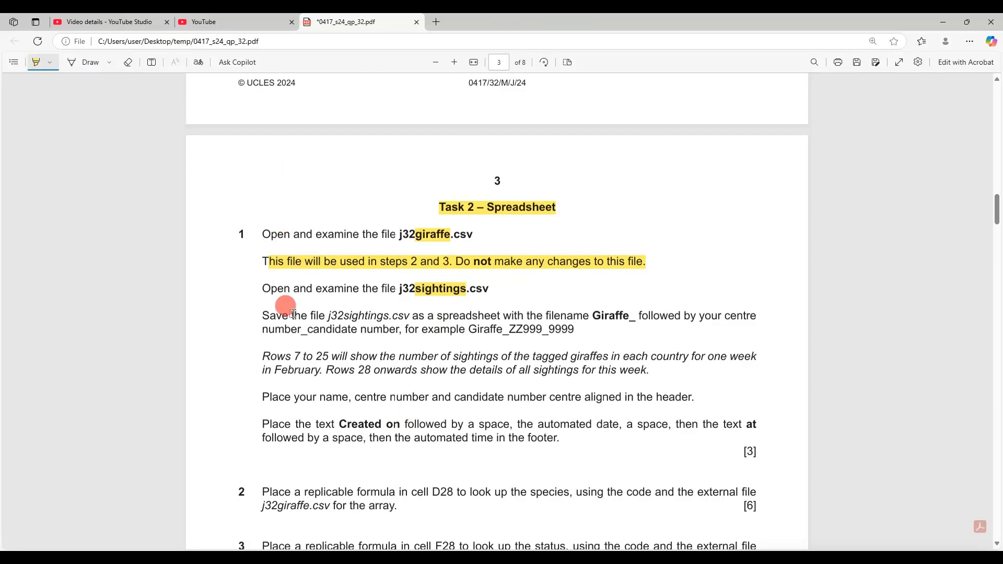
{"action": "left_click_drag", "start_coordinate": [328, 316], "coordinate": [671, 316]}
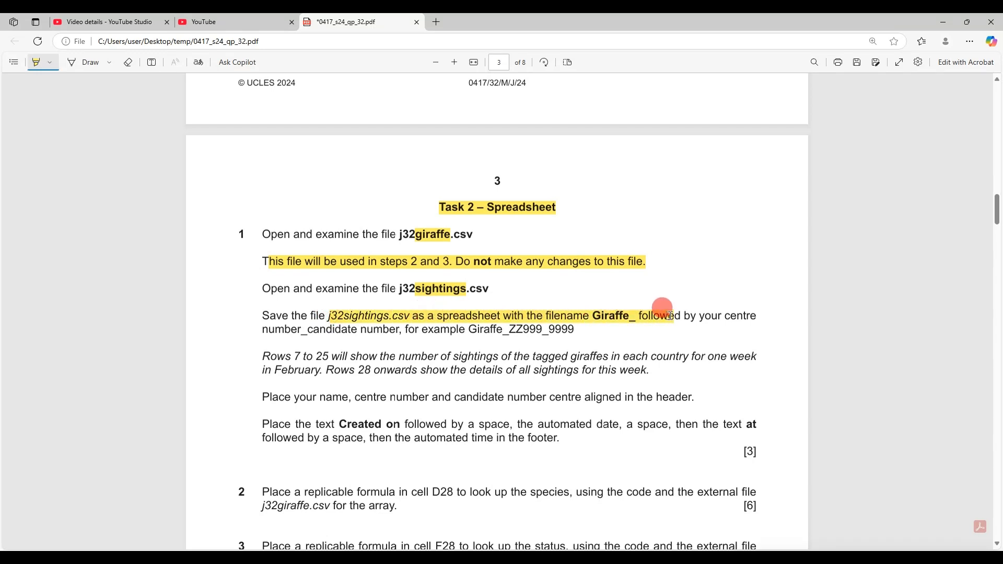
{"action": "left_click", "coordinate": [40, 62]}
{"action": "left_click_drag", "start_coordinate": [467, 329], "coordinate": [576, 328]}
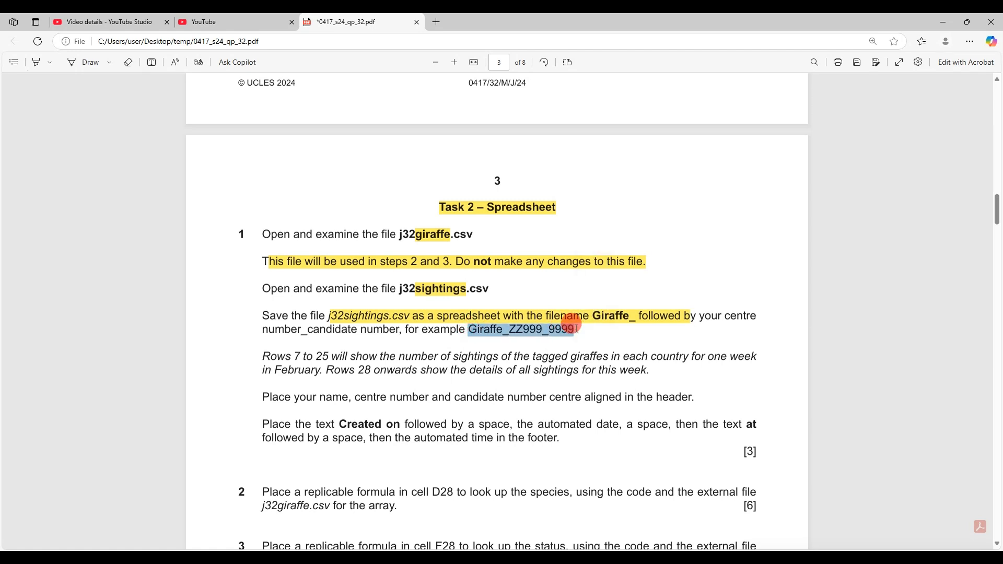
- Save j32sightings.csv from Excel as an Excel Workbook (*.xlsx) named Giraffe_EG001_9999 in the temp folder
{"action": "left_click", "coordinate": [211, 557]}
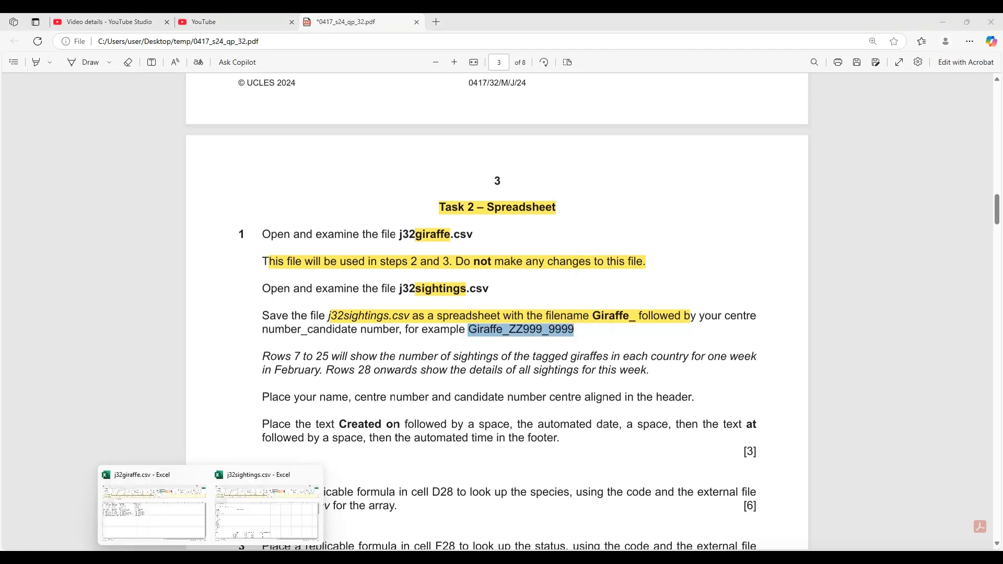
{"action": "left_click", "coordinate": [274, 516]}
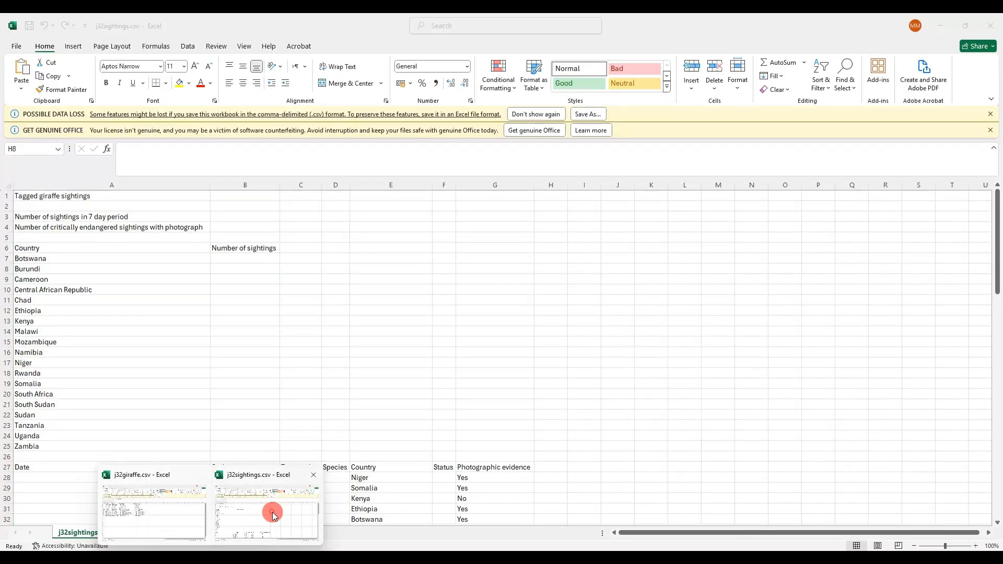
{"action": "left_click", "coordinate": [16, 45]}
{"action": "left_click", "coordinate": [35, 206]}
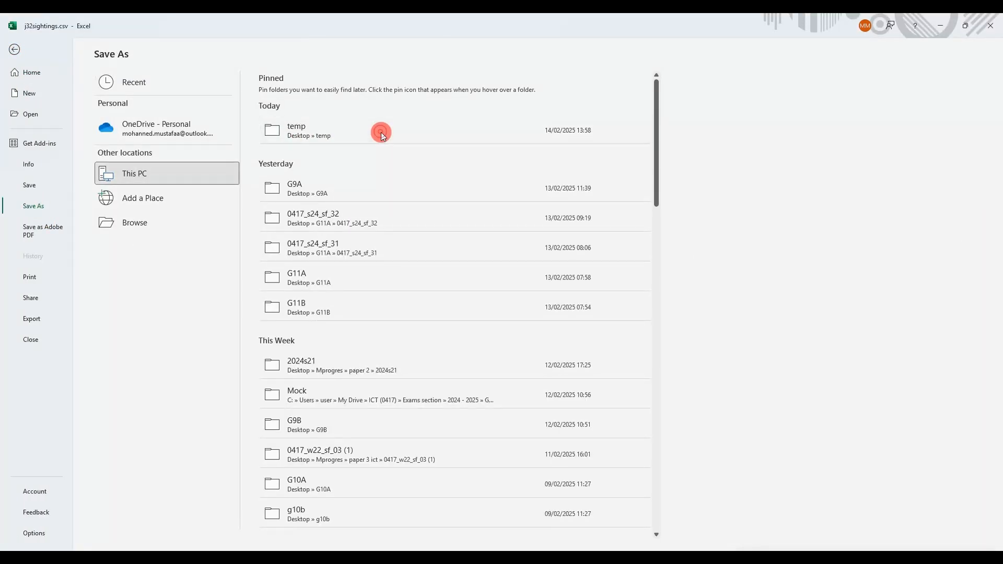
{"action": "left_click", "coordinate": [381, 130]}
{"action": "left_click", "coordinate": [134, 203]}
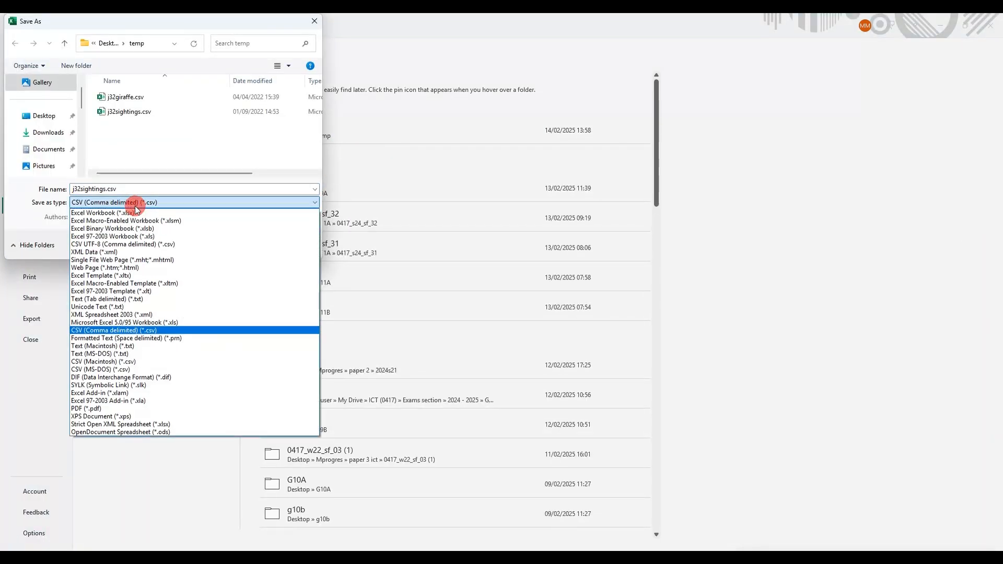
{"action": "left_click", "coordinate": [123, 213]}
{"action": "left_click_drag", "start_coordinate": [137, 189], "coordinate": [36, 182]}
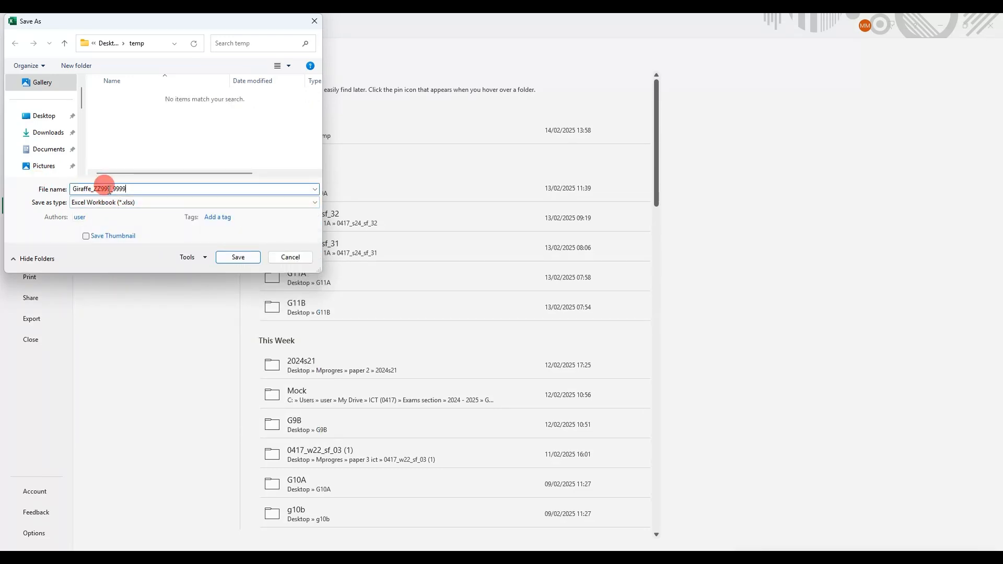
{"action": "left_click_drag", "start_coordinate": [111, 191], "coordinate": [95, 190]}
{"action": "key", "text": "Return"}
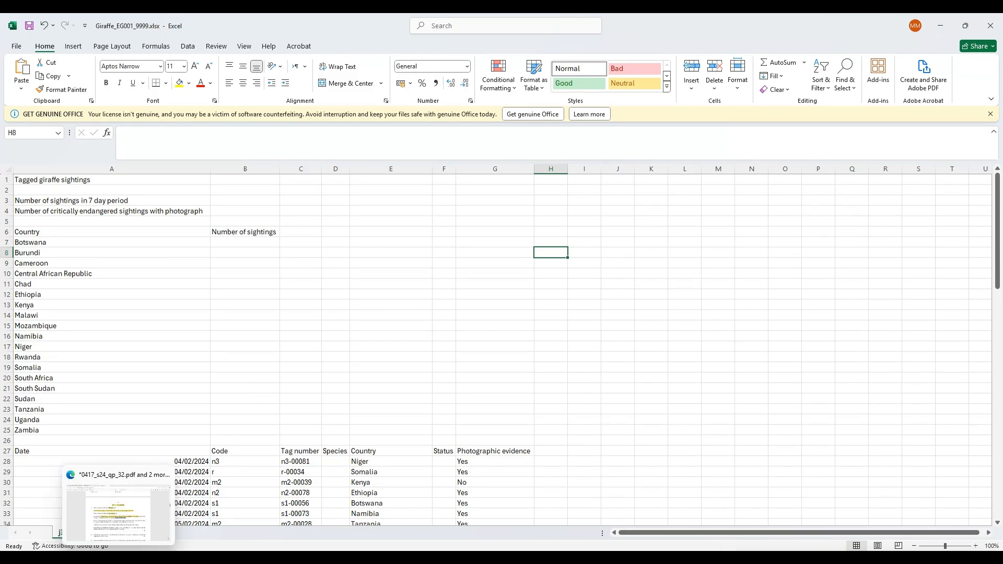
- Check the header instruction in the exam paper and enter the candidate's full name, centre number and candidate number in the sightings sheet's centre header
{"action": "left_click", "coordinate": [162, 510]}
{"action": "left_click_drag", "start_coordinate": [293, 357], "coordinate": [654, 370]}
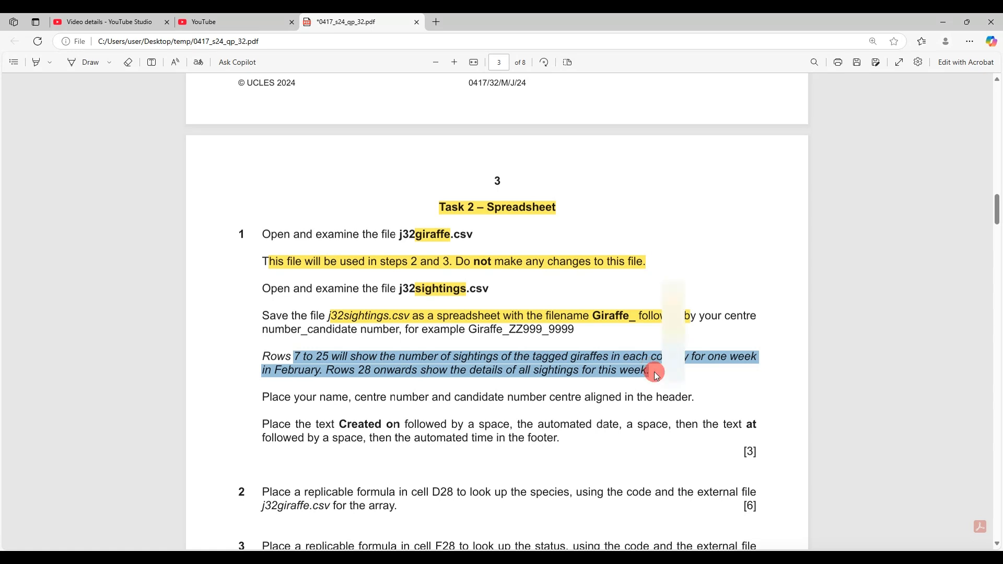
{"action": "left_click_drag", "start_coordinate": [290, 397], "coordinate": [689, 397]}
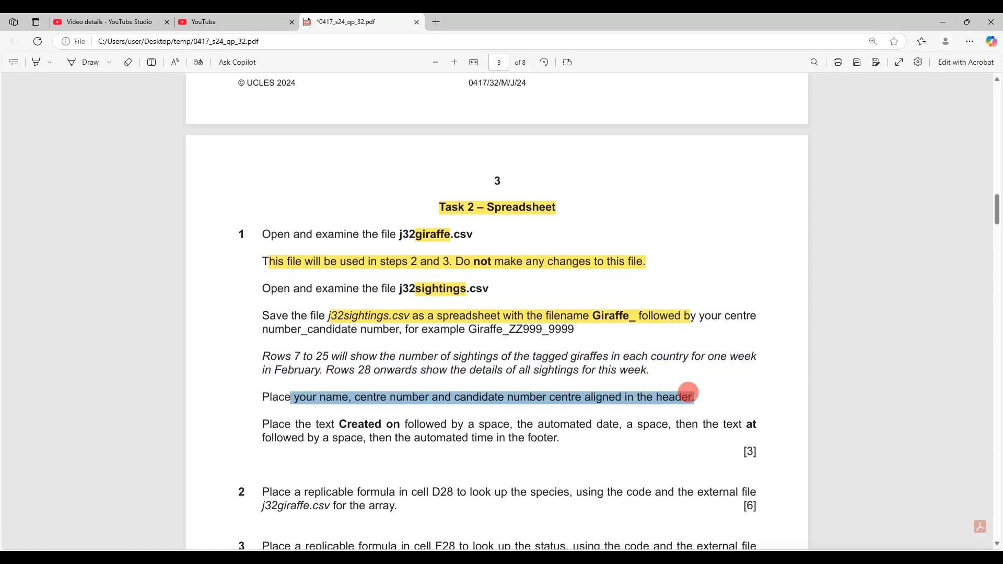
{"action": "mouse_move", "coordinate": [211, 558]}
{"action": "left_click", "coordinate": [258, 524]}
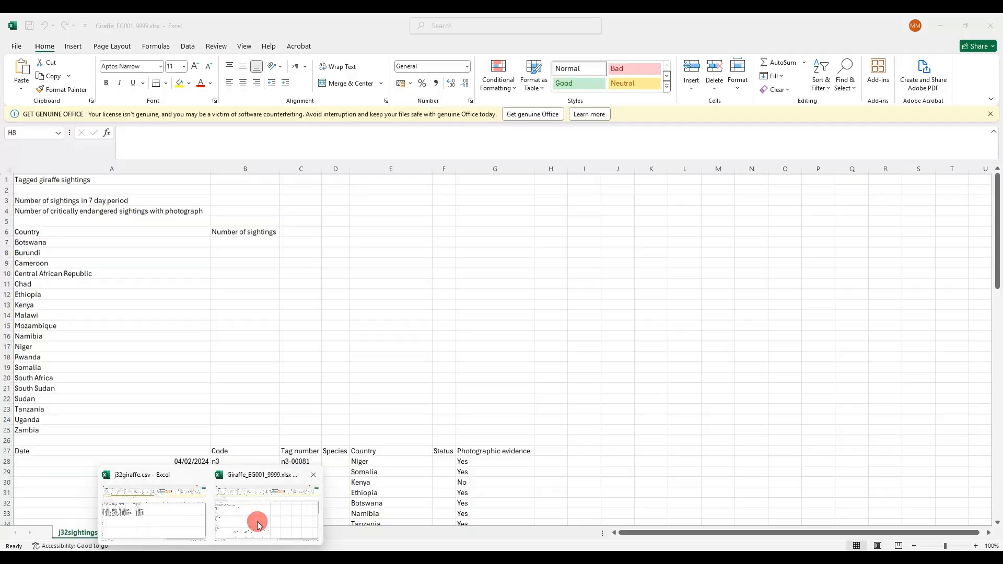
{"action": "left_click", "coordinate": [878, 546]}
{"action": "left_click", "coordinate": [270, 229]}
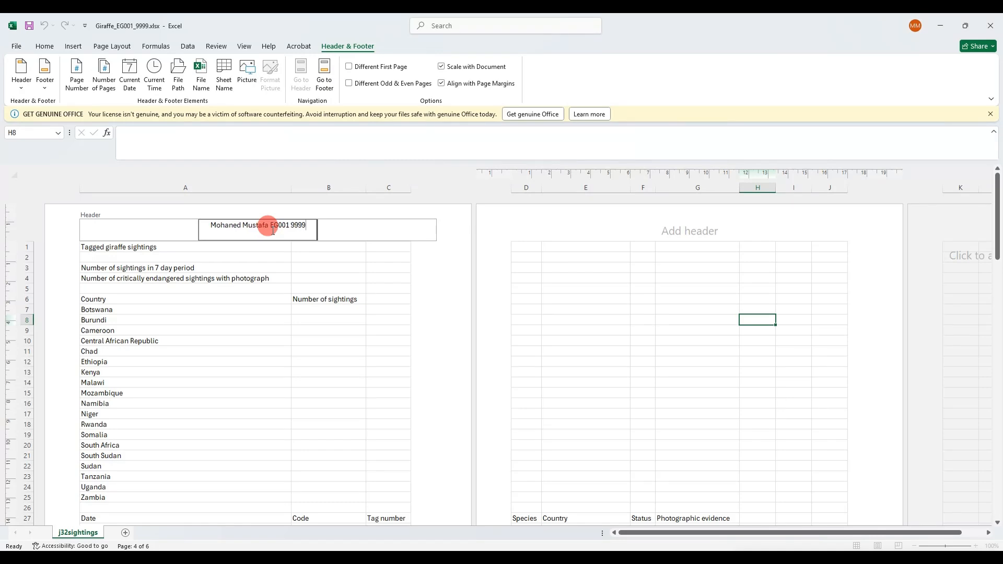
{"action": "left_click", "coordinate": [279, 340]}
- Copy the text "Created on" from the exam paper and place it in the left footer section of the sightings sheet
{"action": "left_click", "coordinate": [123, 558]}
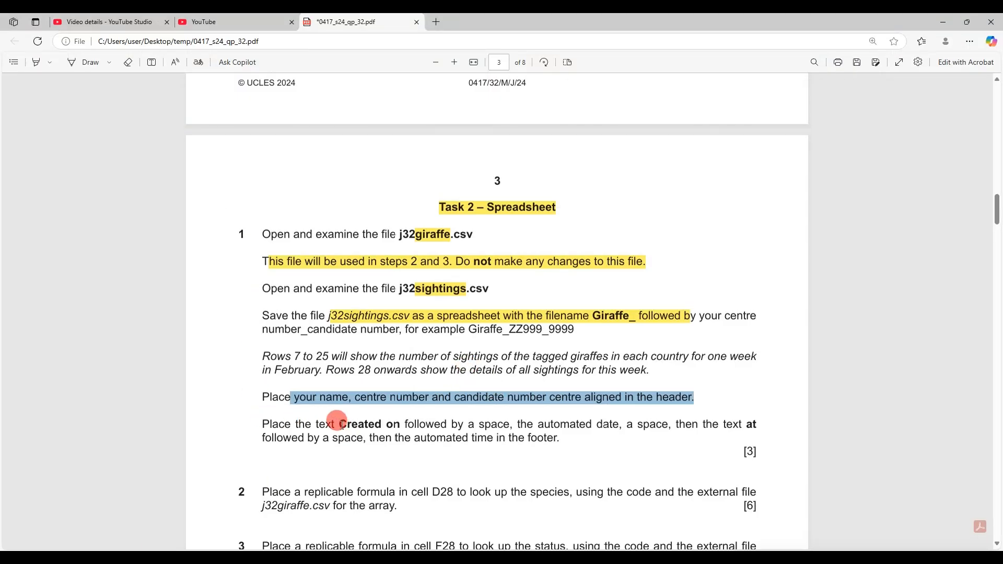
{"action": "left_click_drag", "start_coordinate": [337, 421], "coordinate": [393, 420]}
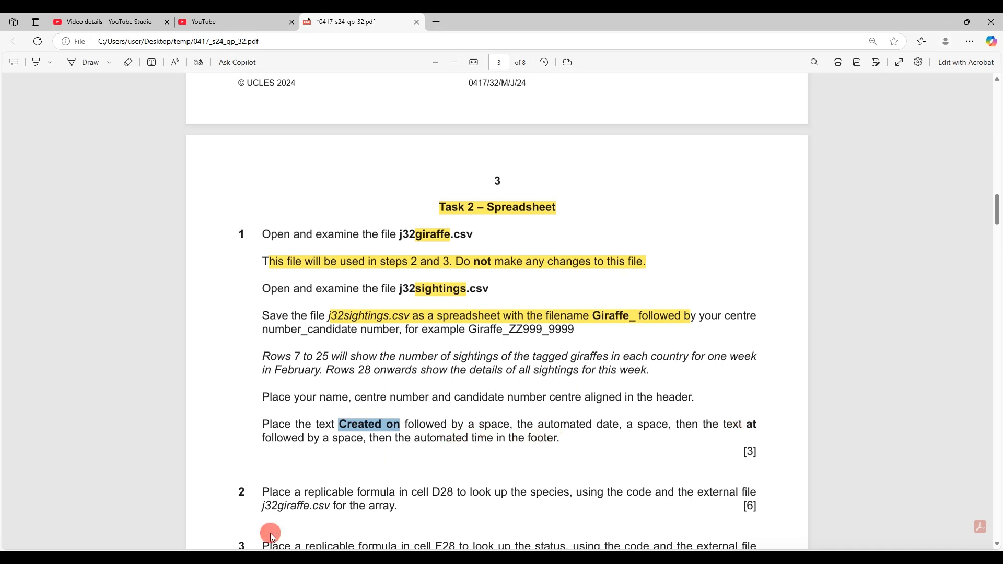
{"action": "left_click", "coordinate": [211, 557]}
{"action": "left_click", "coordinate": [284, 513]}
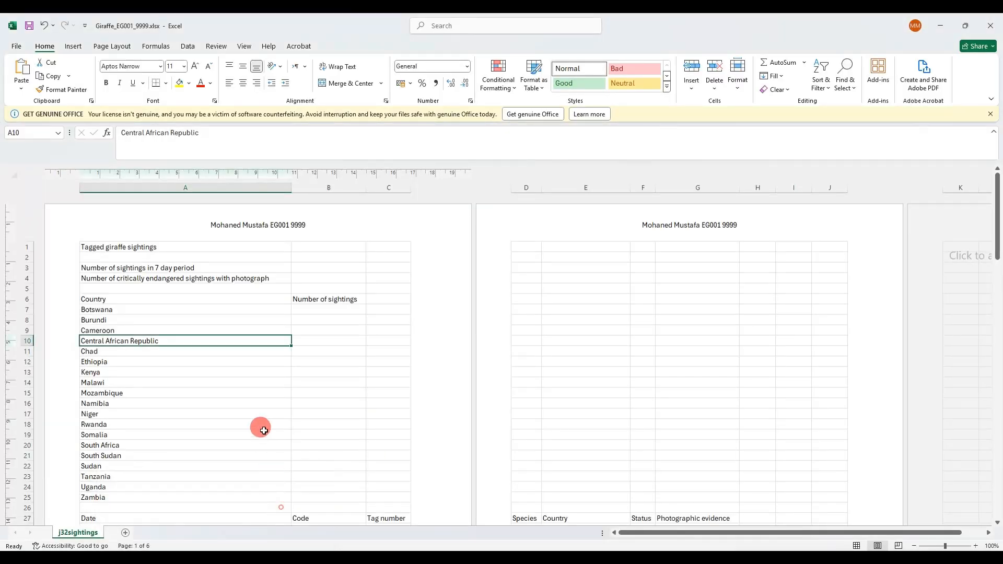
{"action": "scroll", "coordinate": [262, 428], "scroll_direction": "down", "scroll_amount": 10}
{"action": "left_click", "coordinate": [140, 353]}
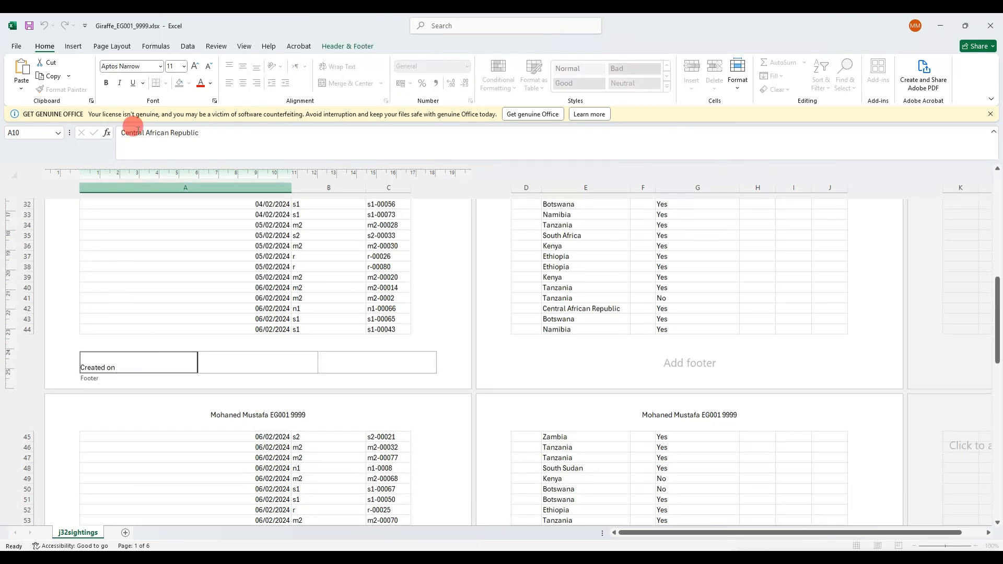
- Complete the footer with the automatic date, the text "at" and the automatic time, and return the sheet to Normal view
{"action": "left_click", "coordinate": [348, 46]}
{"action": "left_click", "coordinate": [188, 78]}
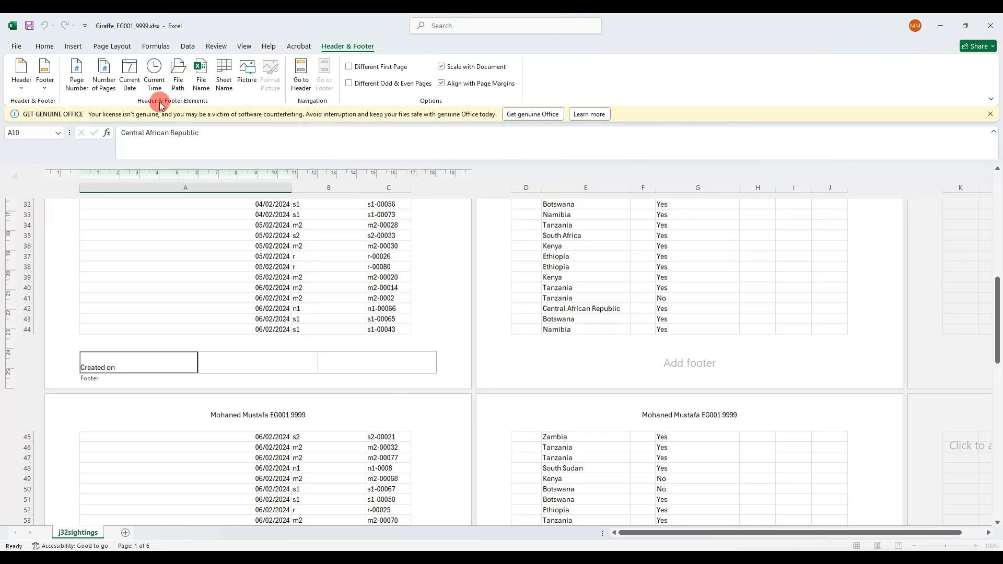
{"action": "left_click", "coordinate": [136, 93]}
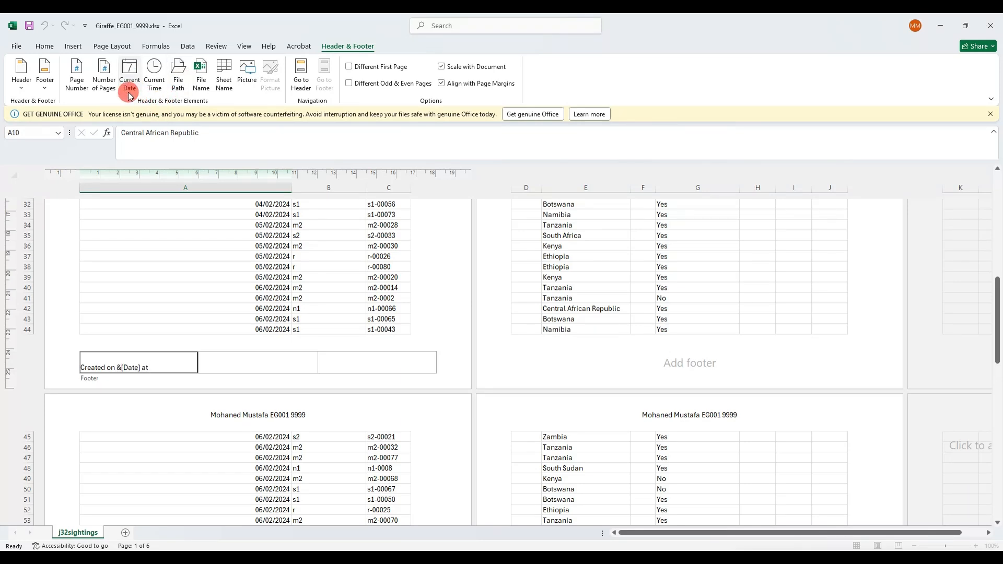
{"action": "left_click", "coordinate": [154, 76]}
{"action": "left_click", "coordinate": [344, 263]}
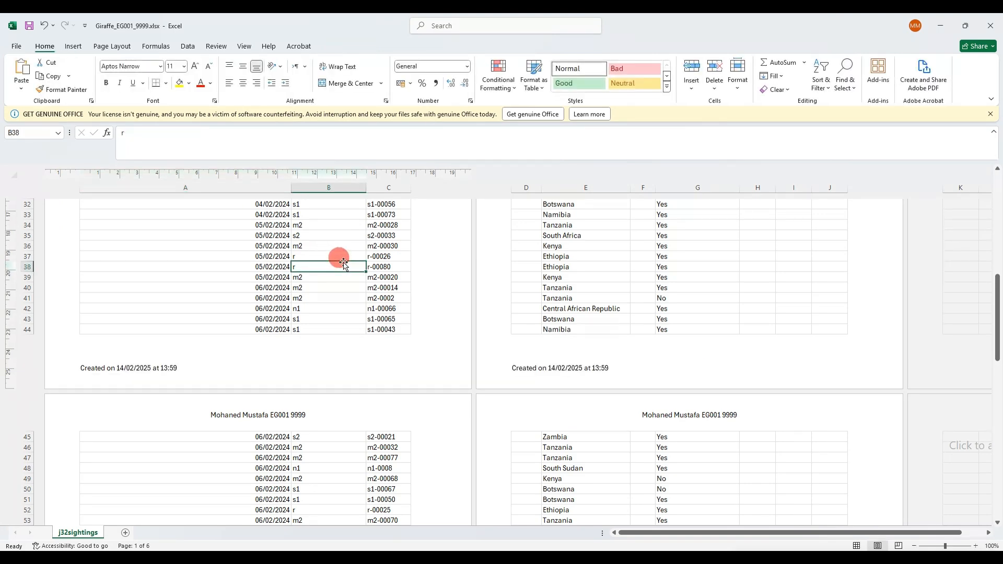
{"action": "left_click", "coordinate": [856, 545]}
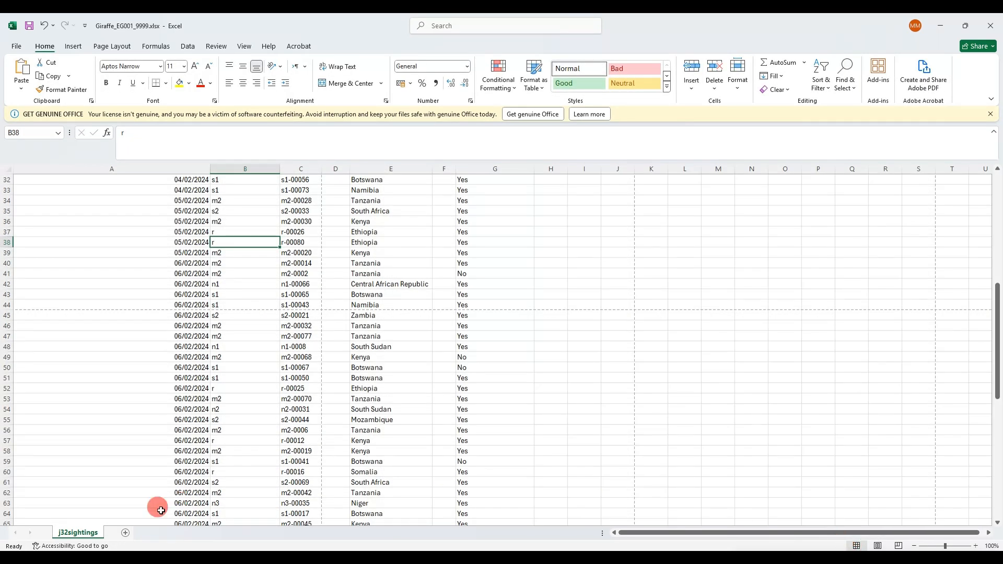
- Switch to the exam paper 0417_s24_qp_32.pdf and, in question 2, underline "species", circle "code" and underline "j32giraffe.csv" with the Draw tool
{"action": "left_click", "coordinate": [165, 558]}
{"action": "scroll", "coordinate": [402, 378], "scroll_direction": "down", "scroll_amount": 4}
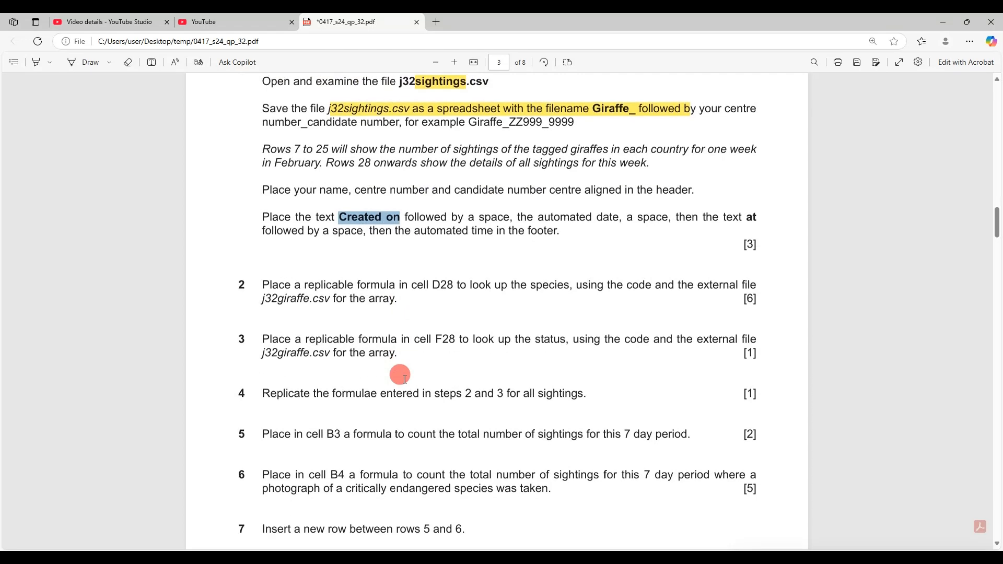
{"action": "left_click_drag", "start_coordinate": [429, 284], "coordinate": [451, 279]}
{"action": "left_click", "coordinate": [88, 62]}
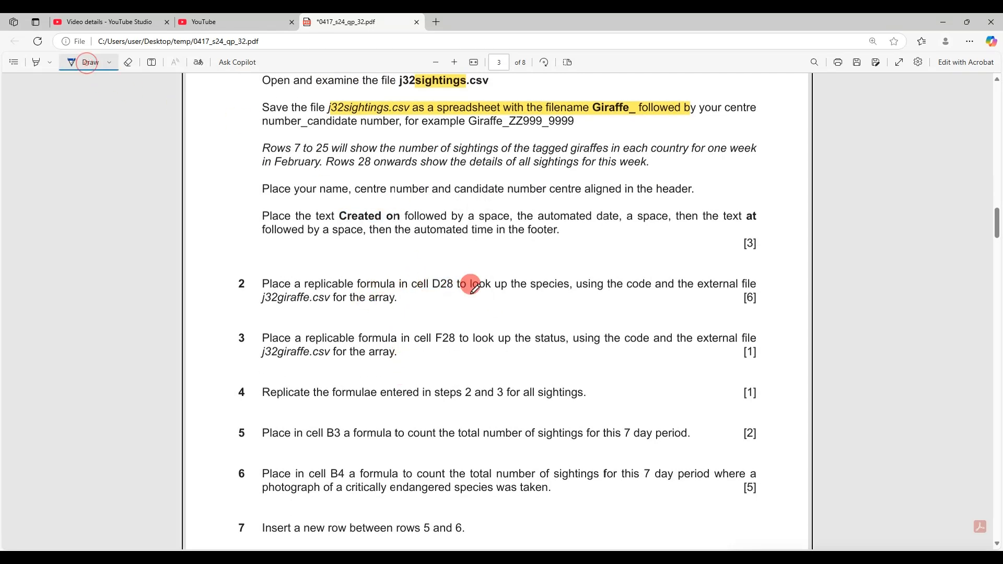
{"action": "left_click_drag", "start_coordinate": [533, 290], "coordinate": [559, 291]}
{"action": "mouse_move", "coordinate": [636, 292]}
{"action": "left_mouse_down"}
{"action": "mouse_move", "coordinate": [645, 275]}
{"action": "mouse_move", "coordinate": [638, 292]}
{"action": "left_mouse_up"}
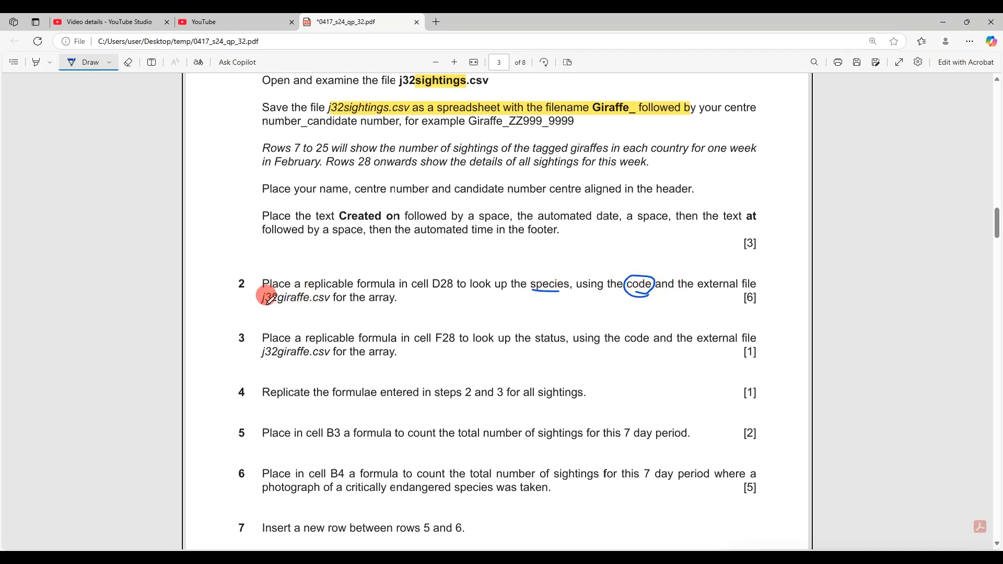
{"action": "left_click_drag", "start_coordinate": [265, 304], "coordinate": [316, 303]}
- Switch to j32giraffe.csv in Excel and examine the Code, Category and Species columns in A1:C12
{"action": "mouse_move", "coordinate": [210, 557]}
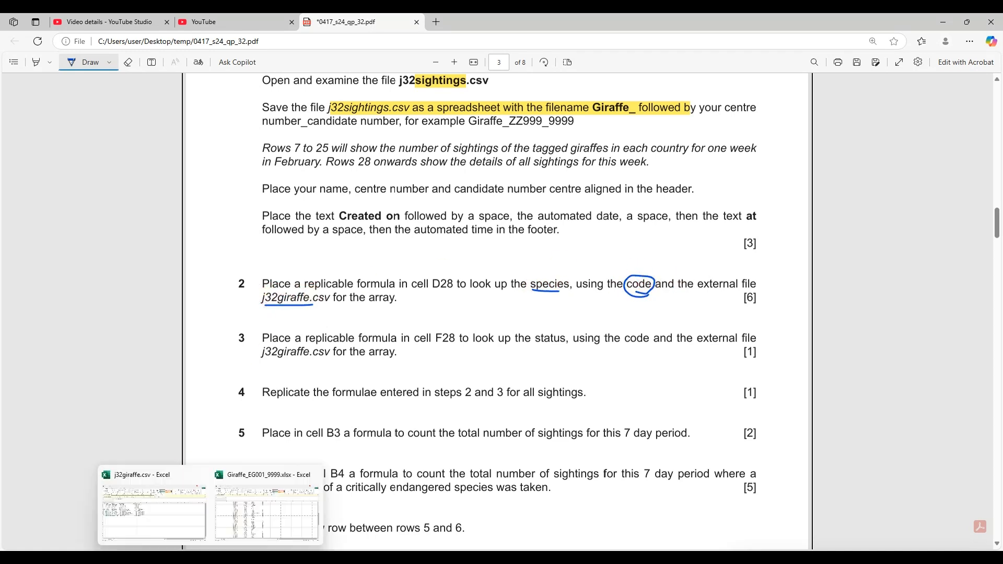
{"action": "left_click", "coordinate": [183, 532]}
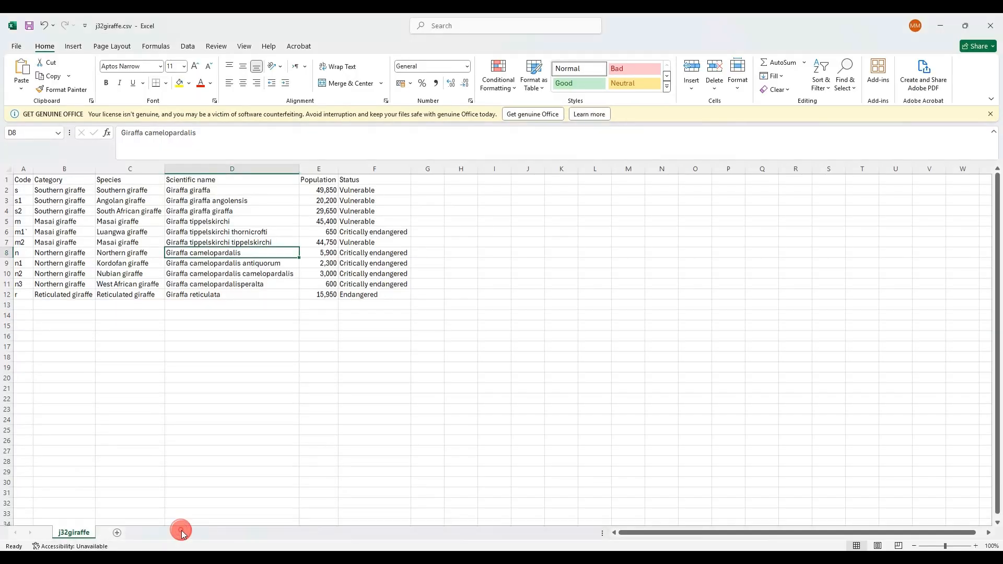
{"action": "left_click_drag", "start_coordinate": [18, 178], "coordinate": [150, 291]}
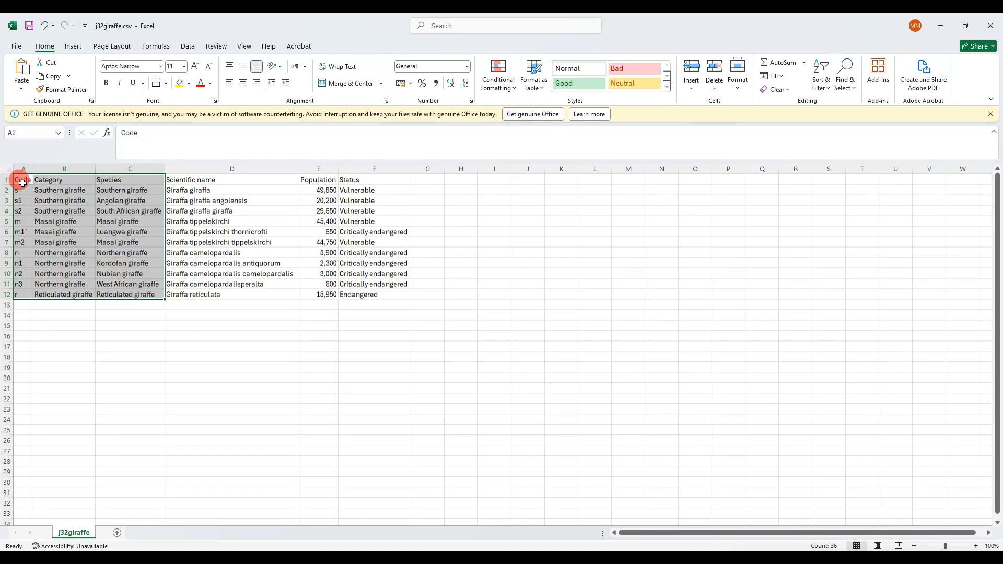
- In Giraffe_EG001_9999.xlsx, widen the Species column and begin a VLOOKUP formula in D28 with code cell B28 as the lookup value
{"action": "mouse_move", "coordinate": [210, 559]}
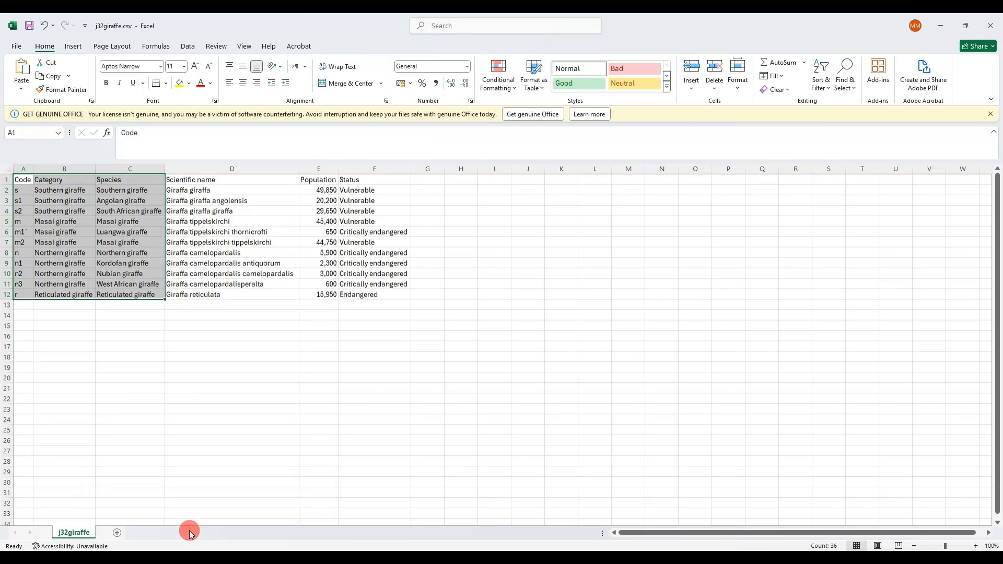
{"action": "left_click", "coordinate": [243, 521]}
{"action": "scroll", "coordinate": [352, 402], "scroll_direction": "up", "scroll_amount": 10}
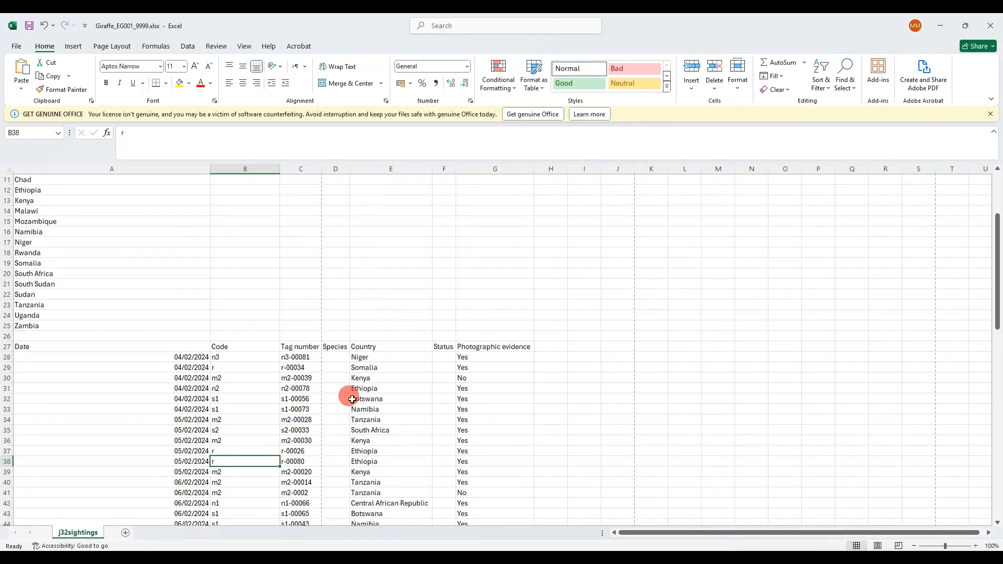
{"action": "scroll", "coordinate": [353, 401], "scroll_direction": "down", "scroll_amount": 2}
{"action": "left_click", "coordinate": [342, 399]}
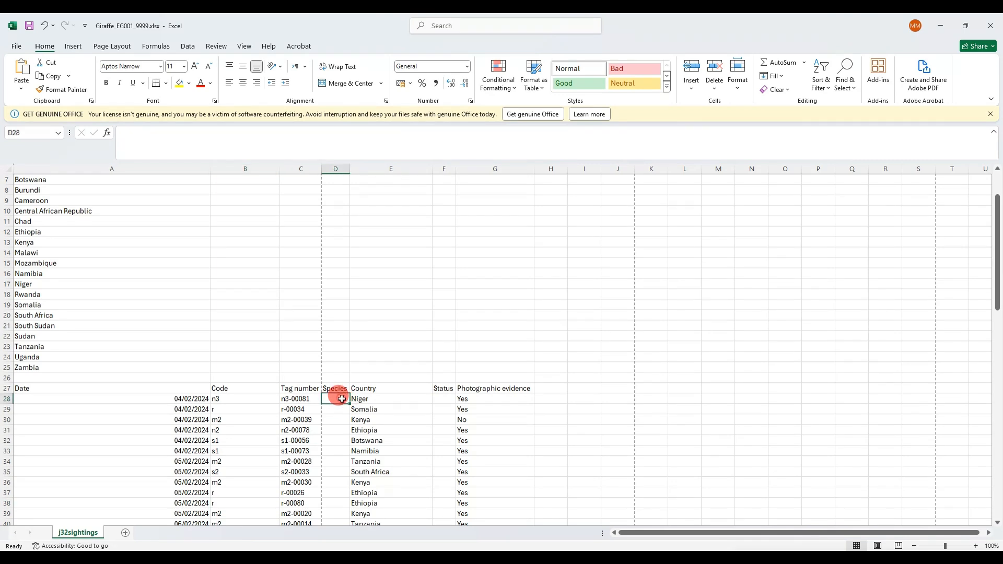
{"action": "left_click_drag", "start_coordinate": [349, 167], "coordinate": [380, 162]}
{"action": "type", "text": "=vl"}
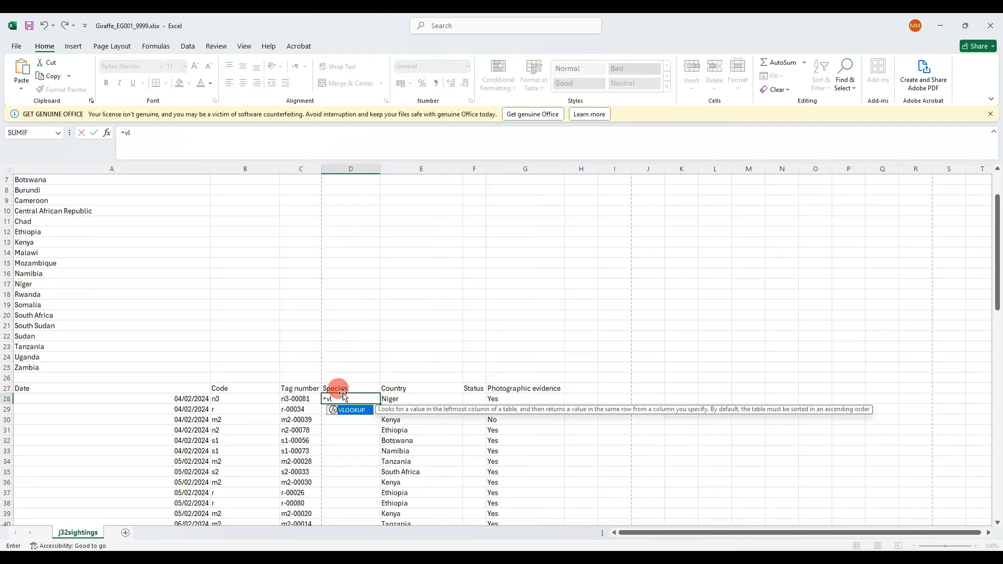
{"action": "type", "text": "o"}
{"action": "double_click", "coordinate": [347, 411]}
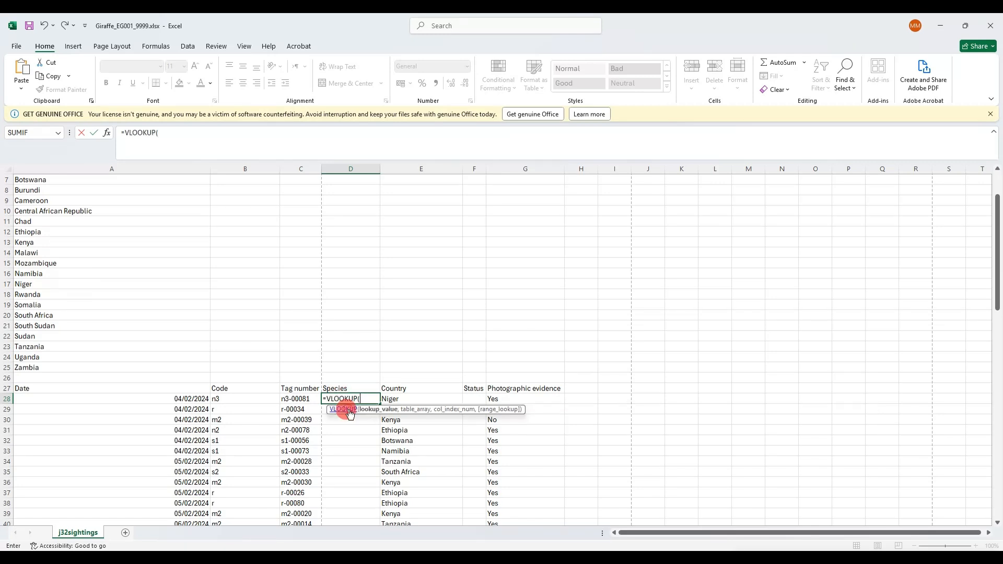
{"action": "left_click", "coordinate": [260, 399]}
{"action": "type", "text": ","}
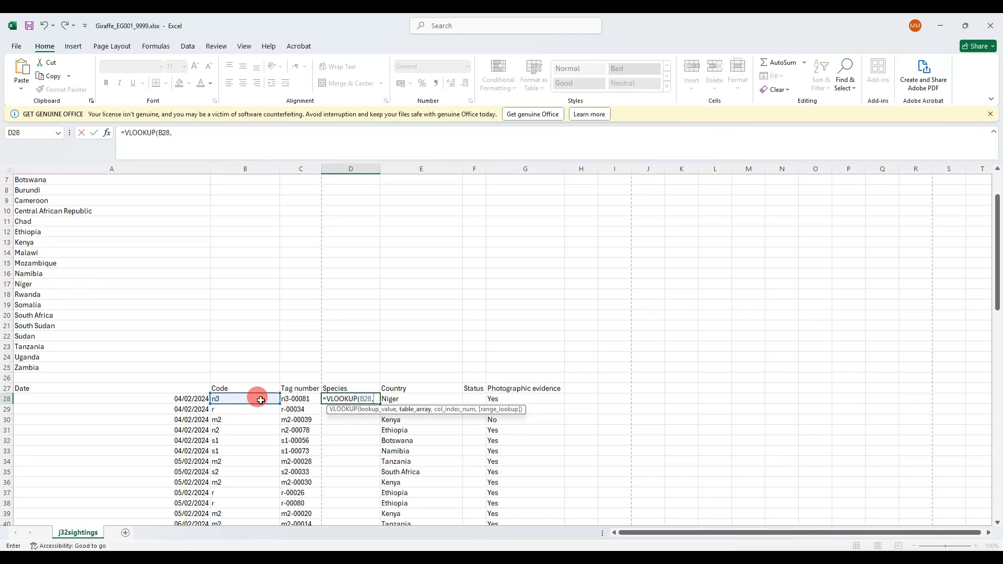
- Complete the D28 VLOOKUP with $A$1:$C$12 of j32giraffe.csv as array, column index 3 and FALSE, and autofit the Species column
{"action": "mouse_move", "coordinate": [212, 558]}
{"action": "left_click", "coordinate": [161, 512]}
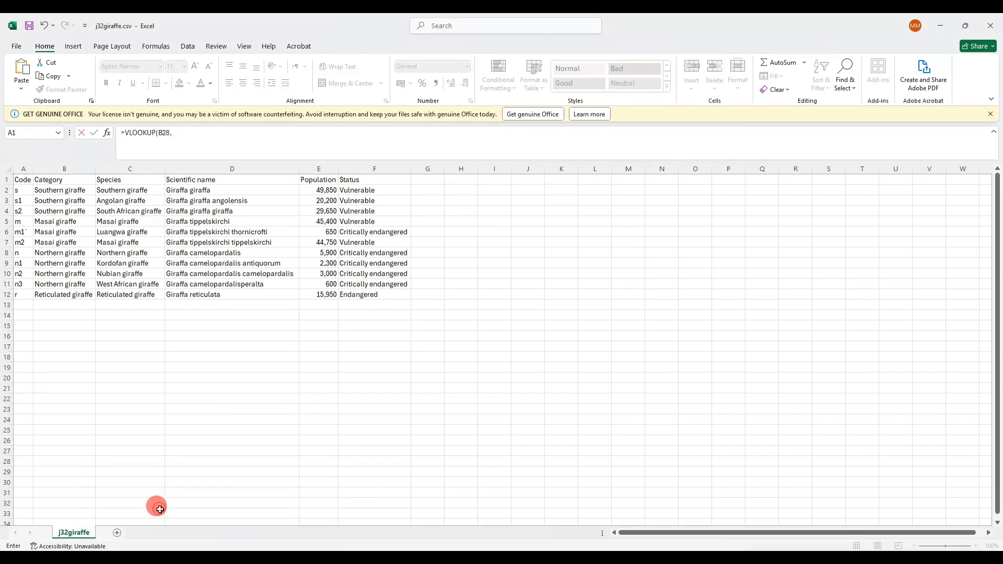
{"action": "left_click_drag", "start_coordinate": [22, 179], "coordinate": [131, 294]}
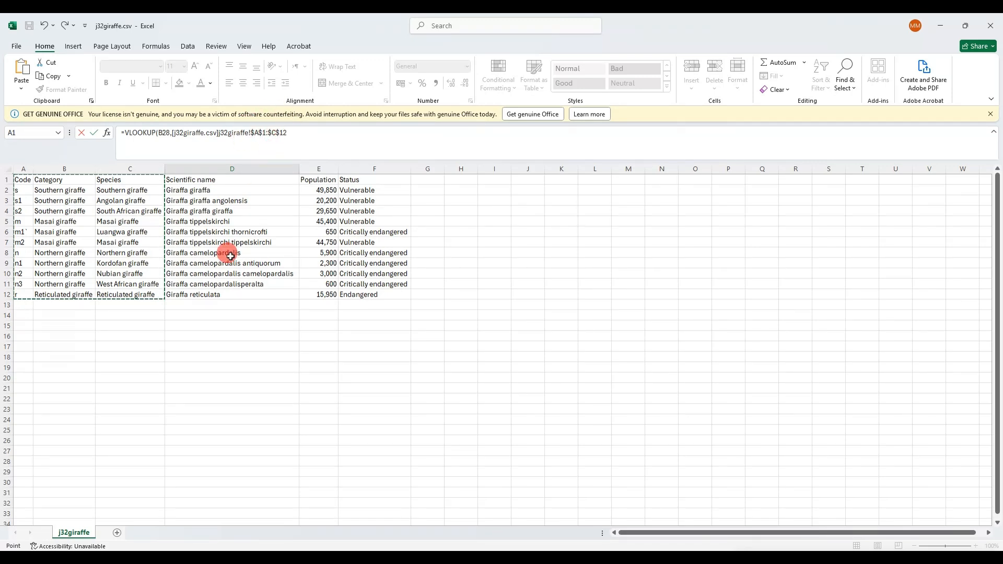
{"action": "type", "text": ","}
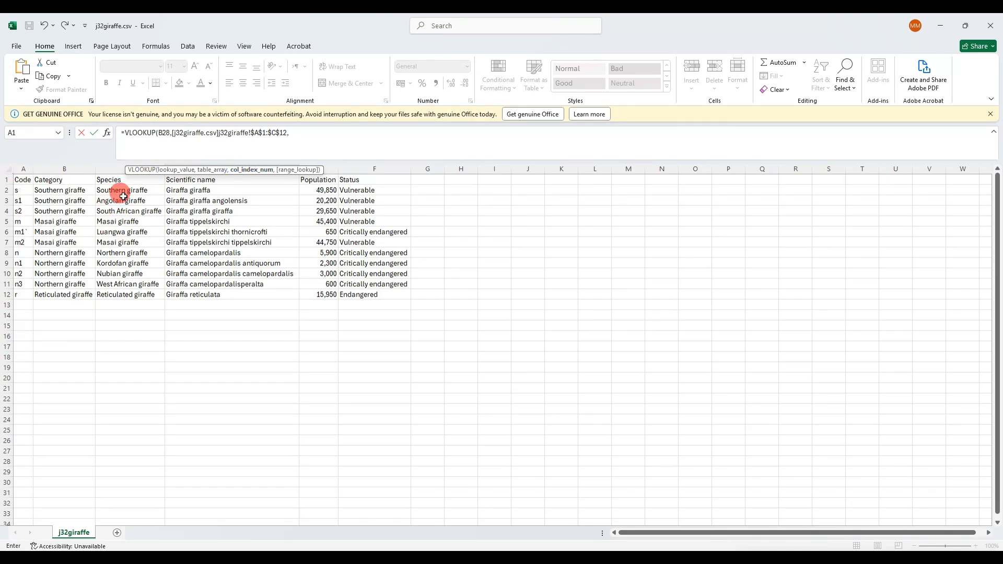
{"action": "type", "text": "3"}
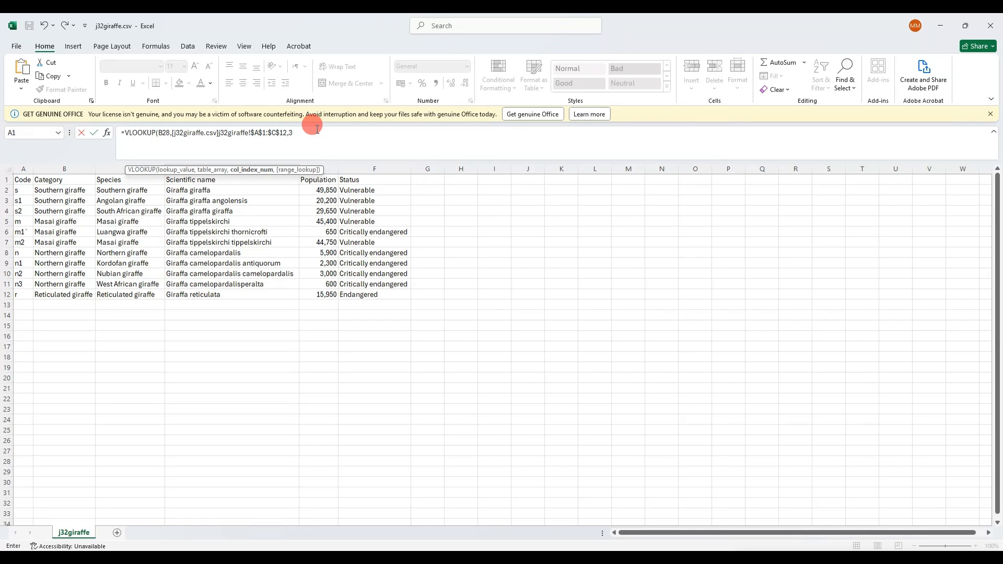
{"action": "type", "text": ","}
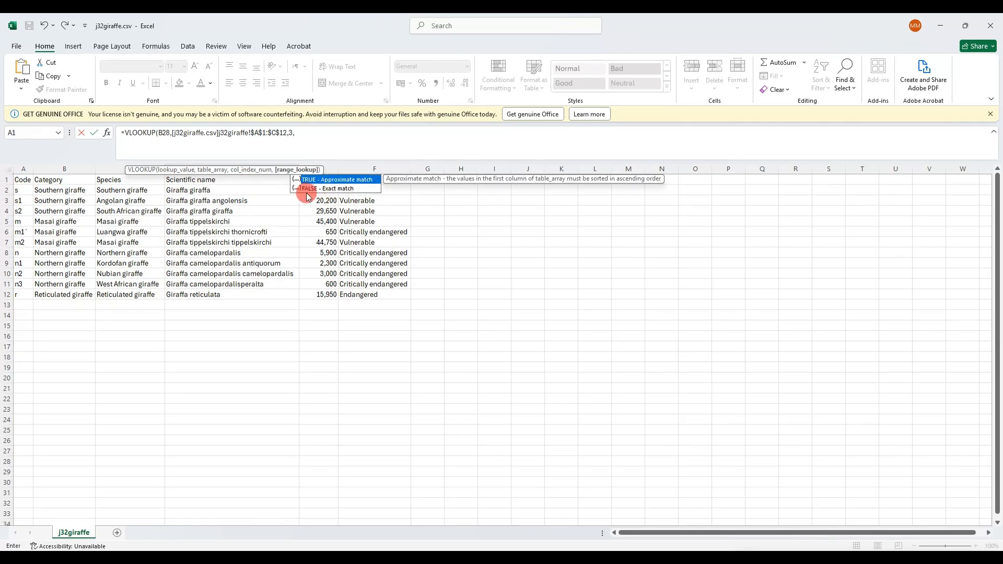
{"action": "double_click", "coordinate": [326, 189]}
{"action": "key", "text": "Return"}
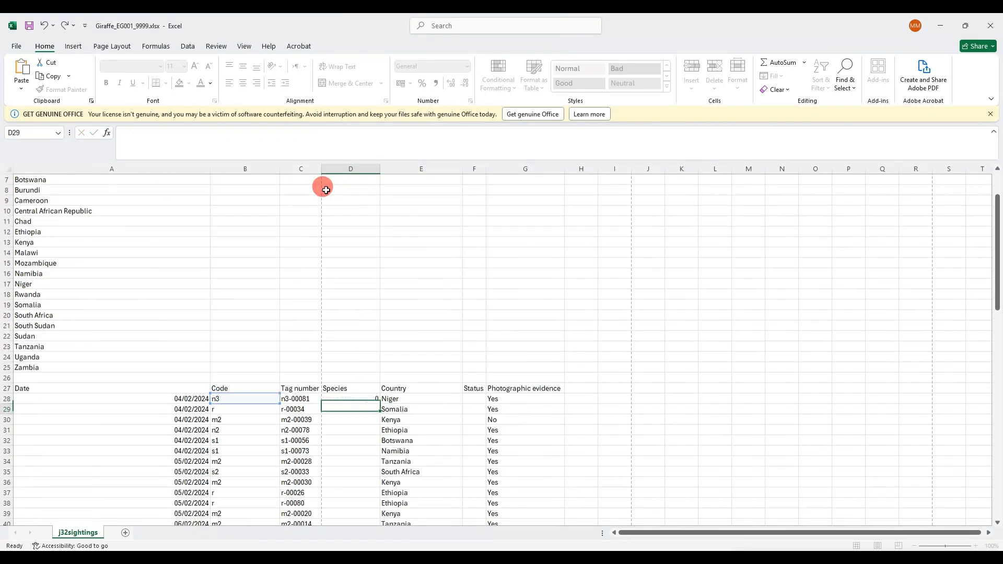
{"action": "double_click", "coordinate": [381, 169]}
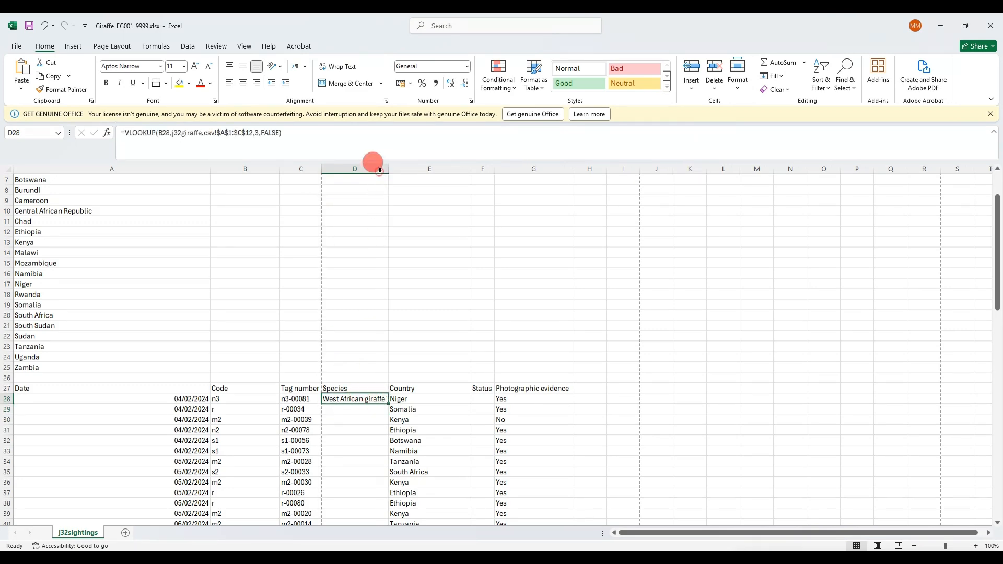
- Switch to the exam paper and mark question 3 by circling "F28" and underlining "status" and "code"
{"action": "left_click", "coordinate": [193, 558]}
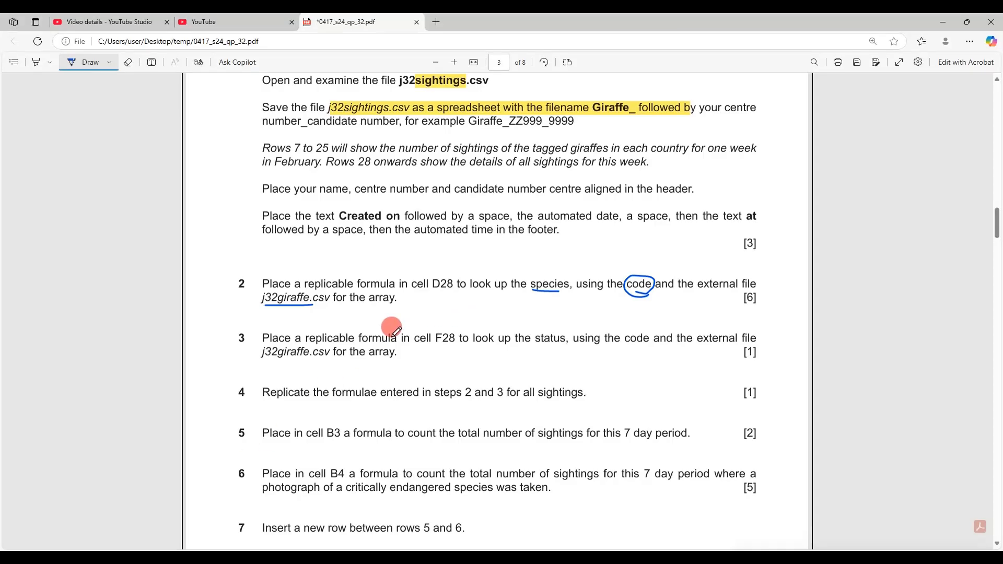
{"action": "mouse_move", "coordinate": [428, 346]}
{"action": "left_mouse_down"}
{"action": "mouse_move", "coordinate": [456, 338]}
{"action": "mouse_move", "coordinate": [434, 328]}
{"action": "mouse_move", "coordinate": [430, 342]}
{"action": "left_mouse_up"}
{"action": "left_click_drag", "start_coordinate": [540, 345], "coordinate": [565, 345]}
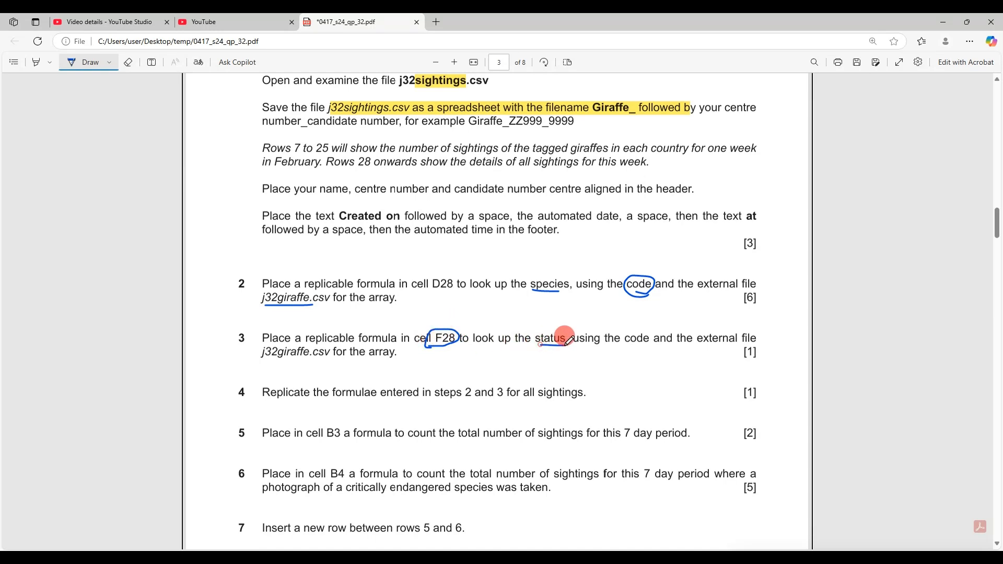
{"action": "left_click_drag", "start_coordinate": [627, 345], "coordinate": [668, 345]}
- Return to Giraffe_EG001_9999.xlsx in Excel and begin a VLOOKUP formula in F28 with code cell B28 as the lookup value
{"action": "mouse_move", "coordinate": [211, 558]}
{"action": "left_click", "coordinate": [239, 541]}
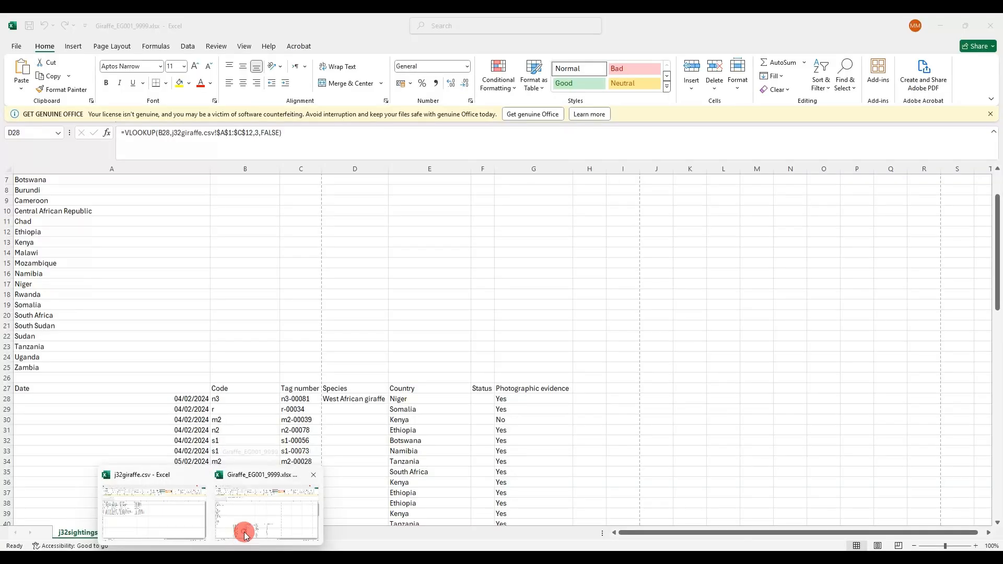
{"action": "left_click", "coordinate": [483, 400]}
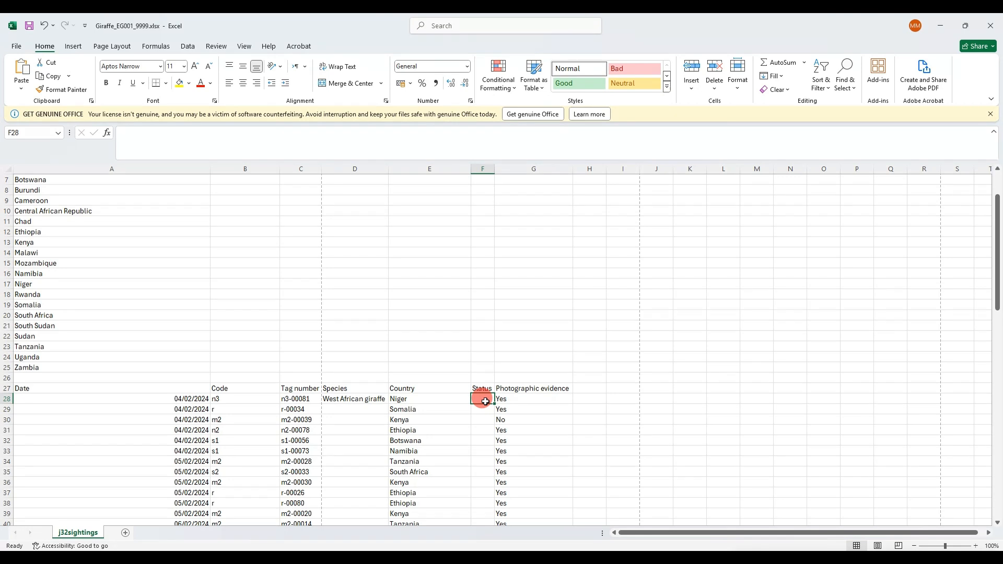
{"action": "type", "text": "=vlo"}
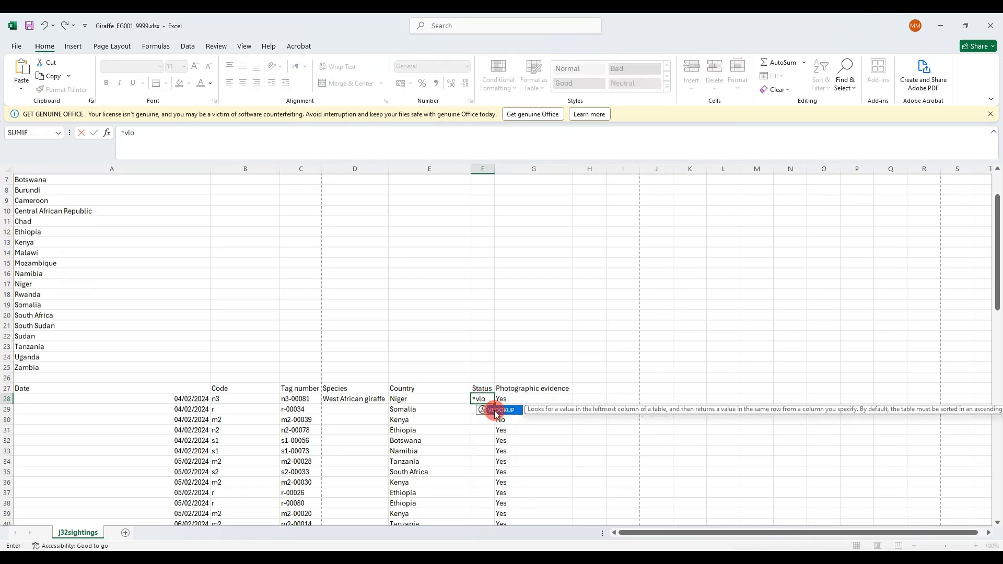
{"action": "double_click", "coordinate": [495, 410]}
{"action": "left_click", "coordinate": [226, 400]}
{"action": "type", "text": ","}
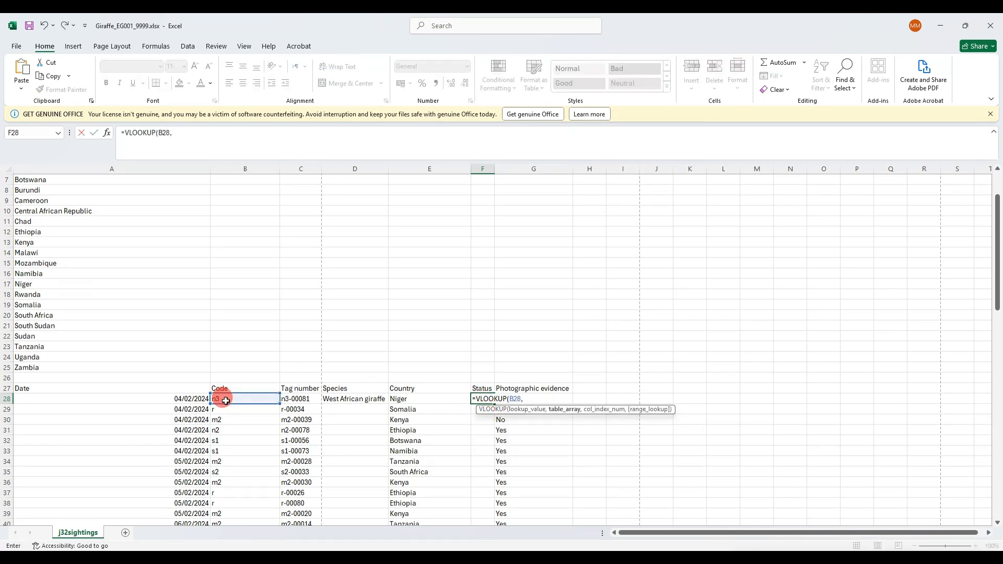
- Complete the F28 VLOOKUP with $A$1:$F$12 of j32giraffe.csv as array, column index 6 and FALSE, and autofit the Status column
{"action": "mouse_move", "coordinate": [211, 558]}
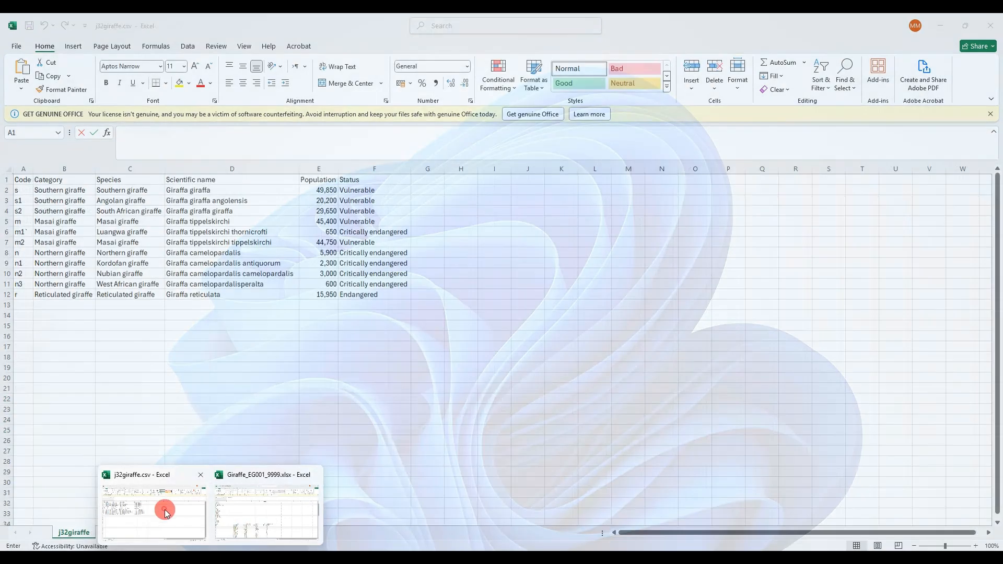
{"action": "left_click", "coordinate": [157, 510]}
{"action": "left_click_drag", "start_coordinate": [21, 180], "coordinate": [378, 297]}
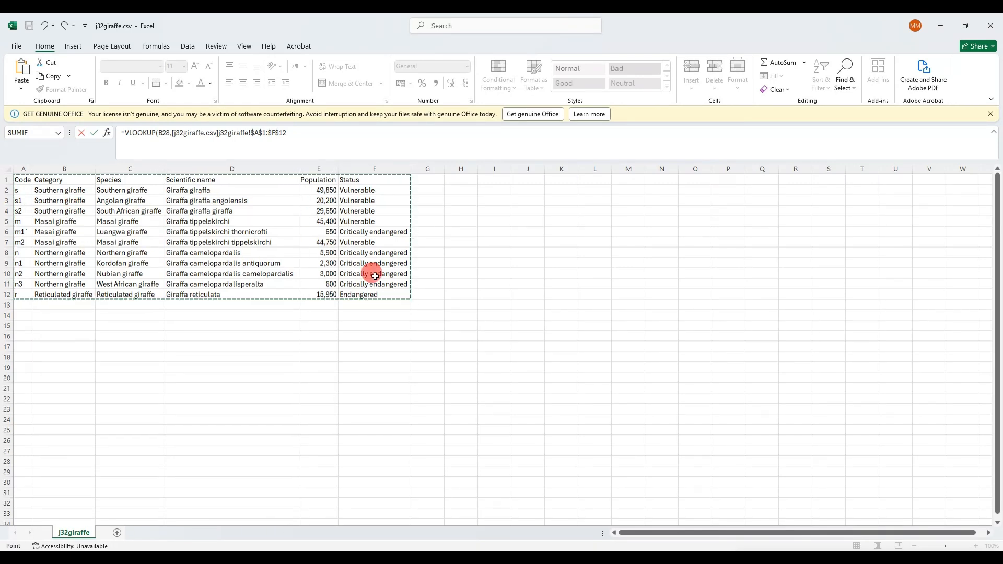
{"action": "type", "text": ","}
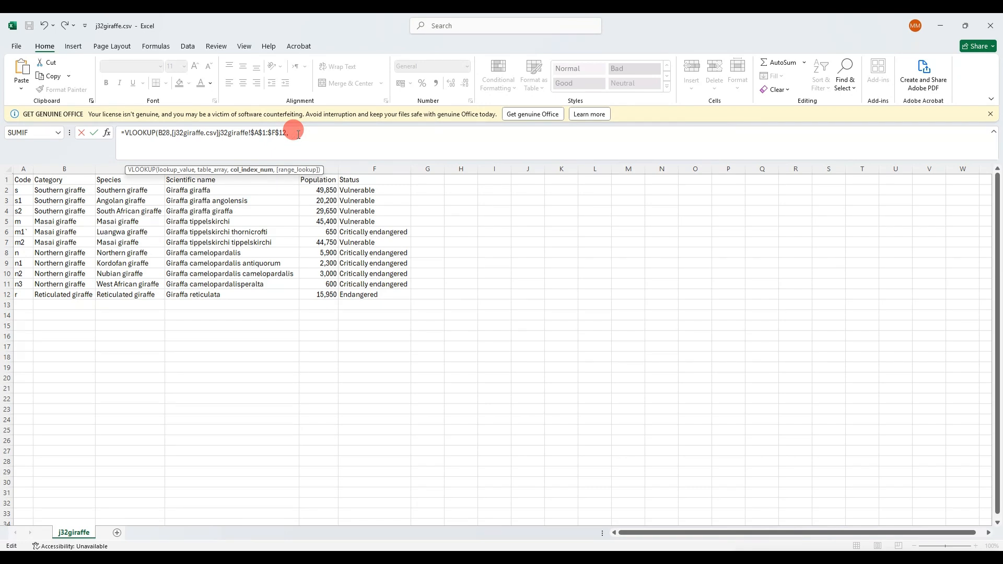
{"action": "type", "text": "6,"}
{"action": "double_click", "coordinate": [340, 189]}
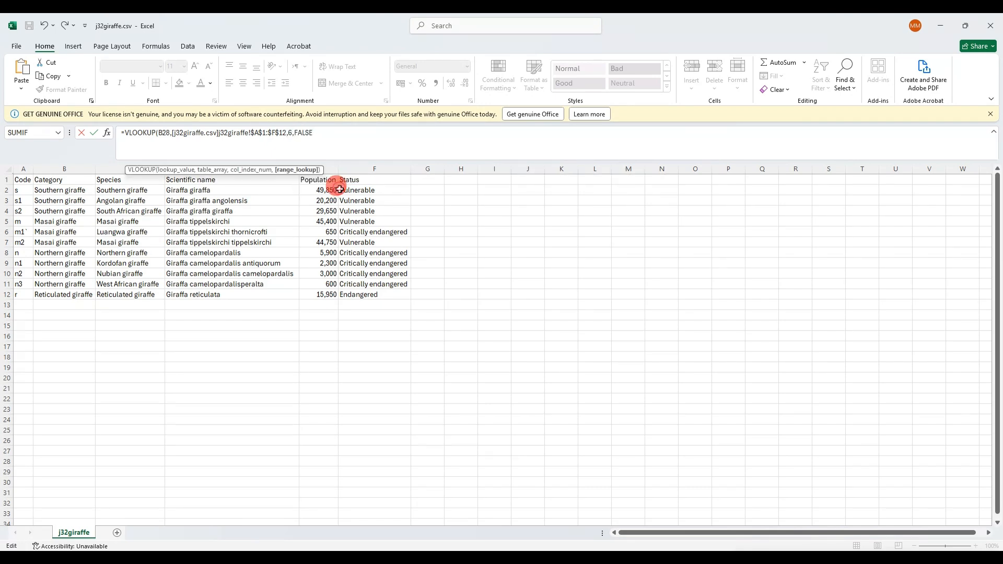
{"action": "key", "text": "Return"}
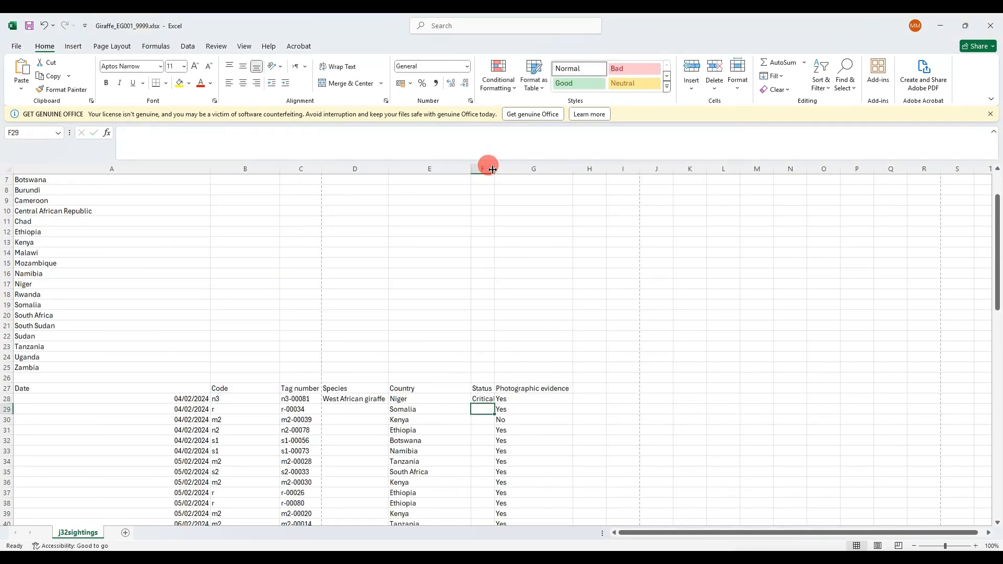
- Underline question 4's instruction in the exam paper and replicate the D28 and F28 formulas down all sightings in Giraffe_EG001_9999.xlsx
{"action": "left_click", "coordinate": [149, 546]}
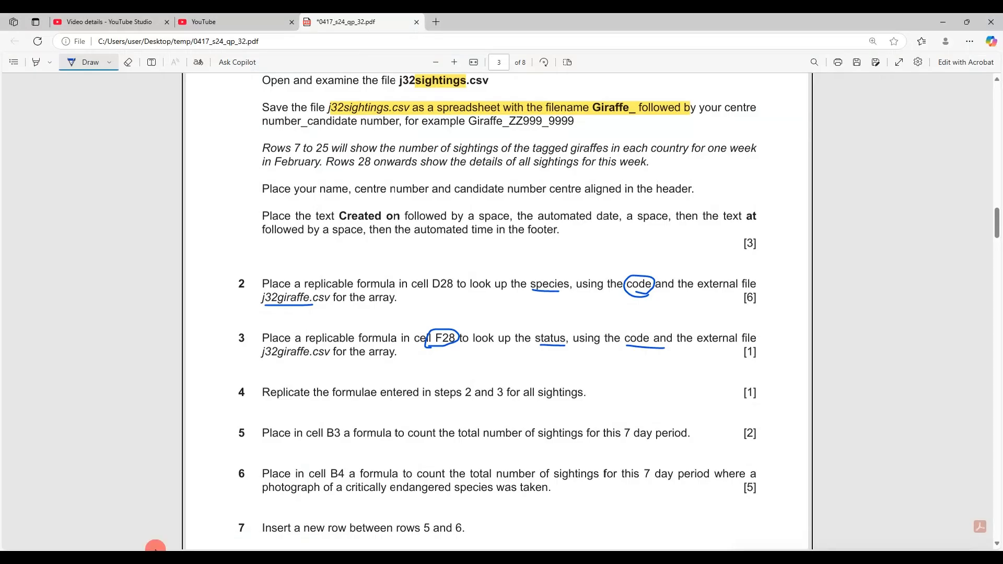
{"action": "left_click_drag", "start_coordinate": [319, 400], "coordinate": [554, 403]}
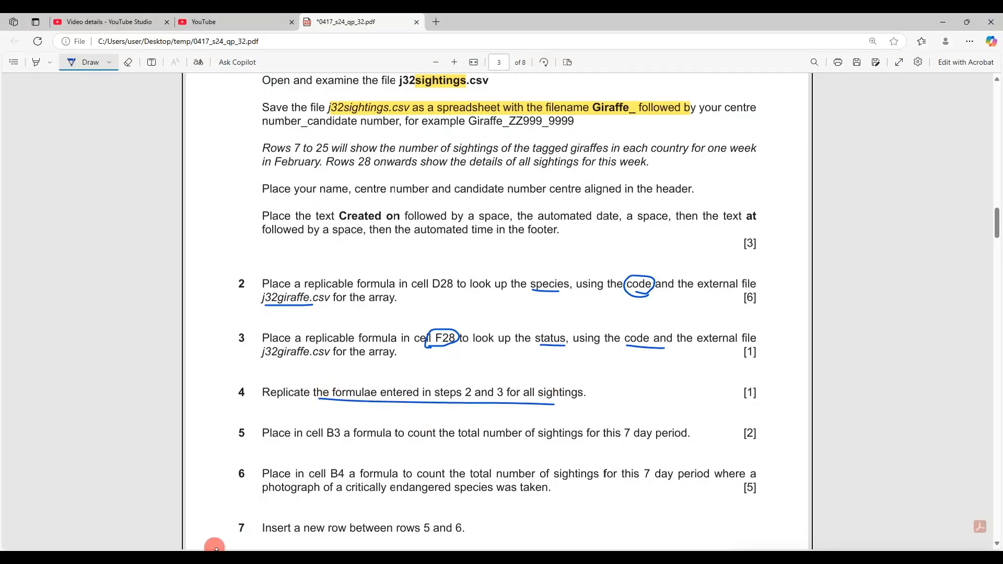
{"action": "mouse_move", "coordinate": [213, 546]}
{"action": "left_click", "coordinate": [276, 510]}
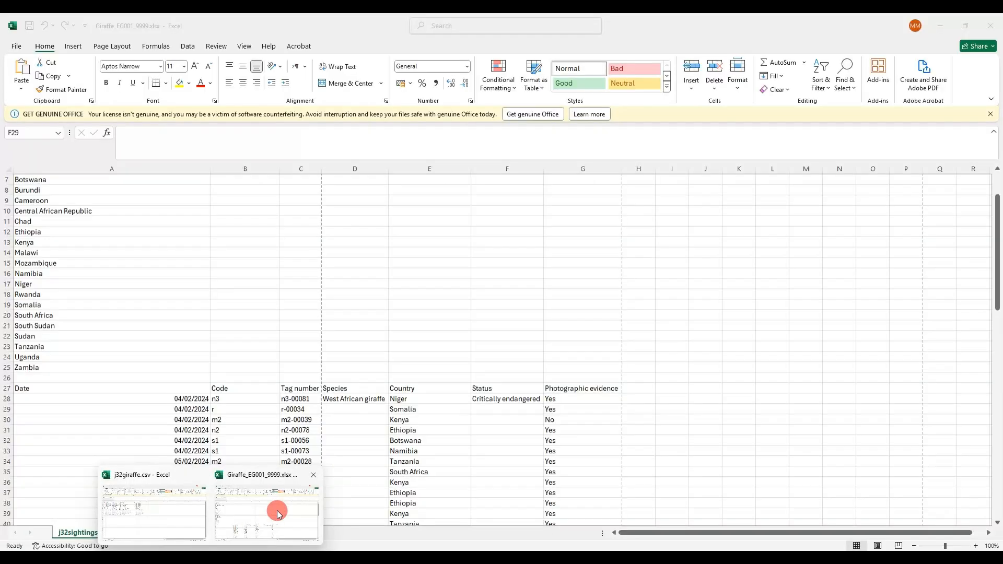
{"action": "left_click", "coordinate": [366, 399]}
{"action": "double_click", "coordinate": [389, 404]}
{"action": "left_click", "coordinate": [532, 401]}
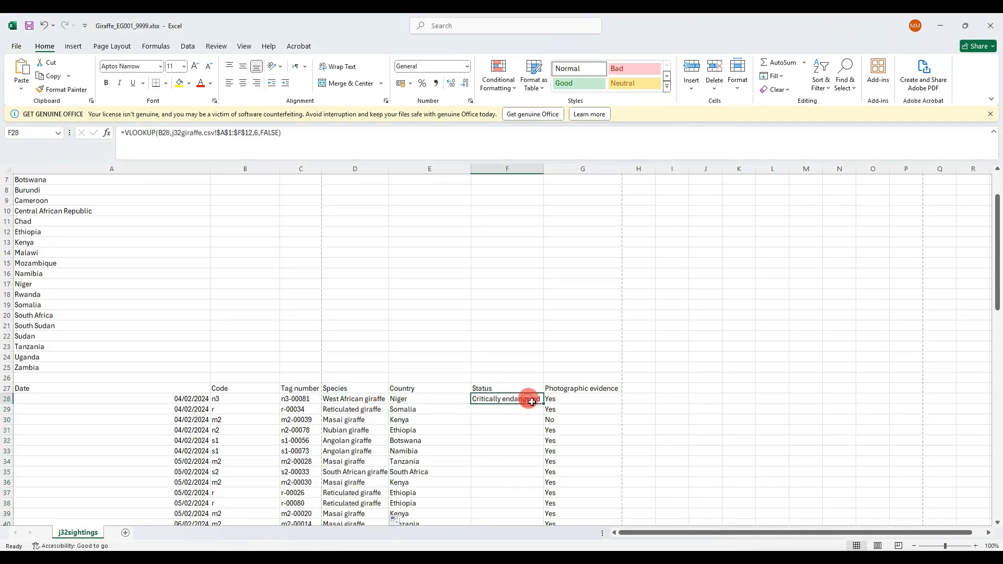
{"action": "double_click", "coordinate": [542, 403]}
{"action": "scroll", "coordinate": [456, 406], "scroll_direction": "down", "scroll_amount": 17}
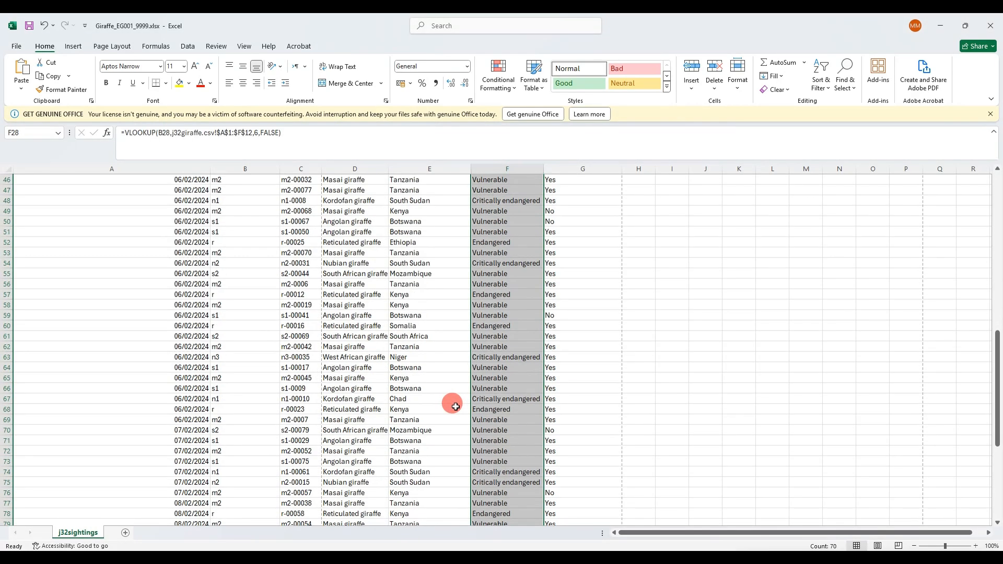
- Switch to the exam paper and mark question 5 by circling "B3" and underlining "this 7 day period"
{"action": "scroll", "coordinate": [456, 406], "scroll_direction": "down", "scroll_amount": 4}
{"action": "scroll", "coordinate": [455, 406], "scroll_direction": "up", "scroll_amount": 19}
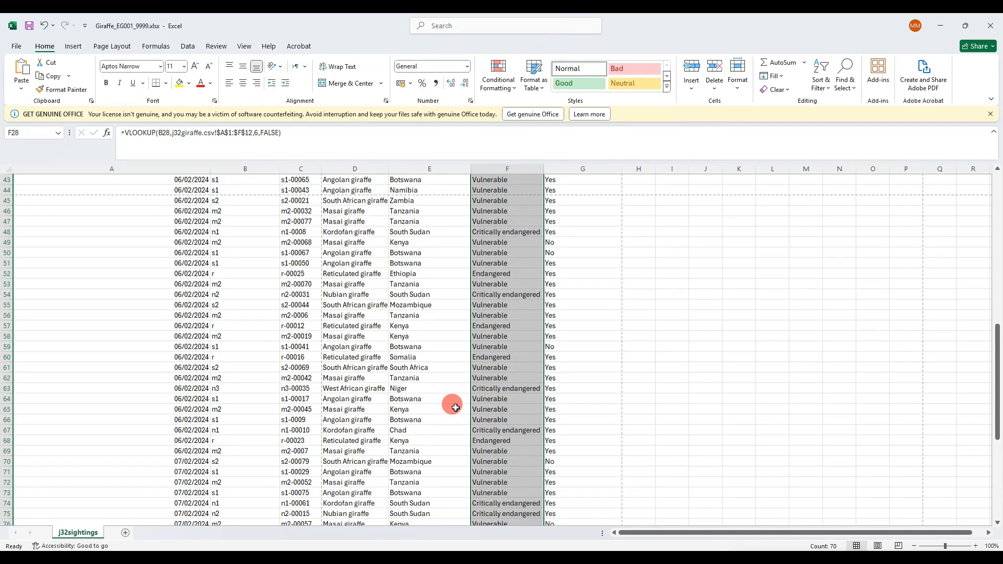
{"action": "scroll", "coordinate": [455, 406], "scroll_direction": "up", "scroll_amount": 4}
{"action": "left_click", "coordinate": [123, 512]}
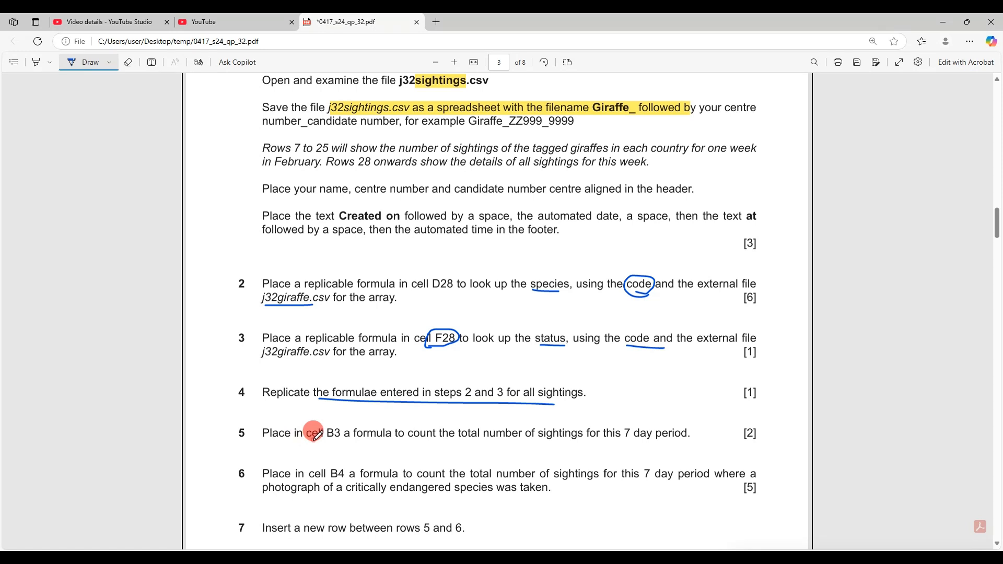
{"action": "mouse_move", "coordinate": [315, 435]}
{"action": "left_mouse_down"}
{"action": "mouse_move", "coordinate": [332, 421]}
{"action": "mouse_move", "coordinate": [325, 439]}
{"action": "left_mouse_up"}
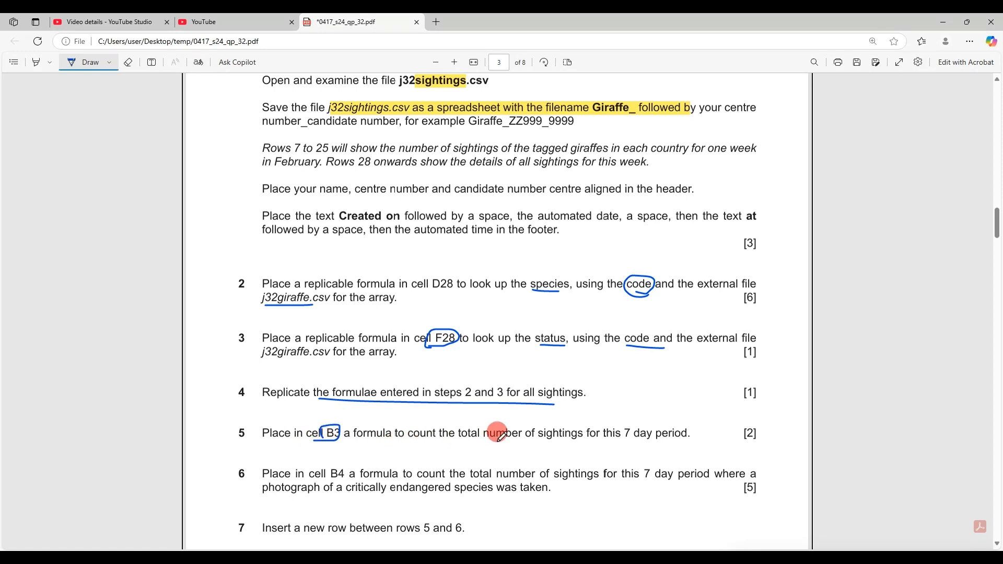
{"action": "left_click_drag", "start_coordinate": [610, 442], "coordinate": [689, 442]}
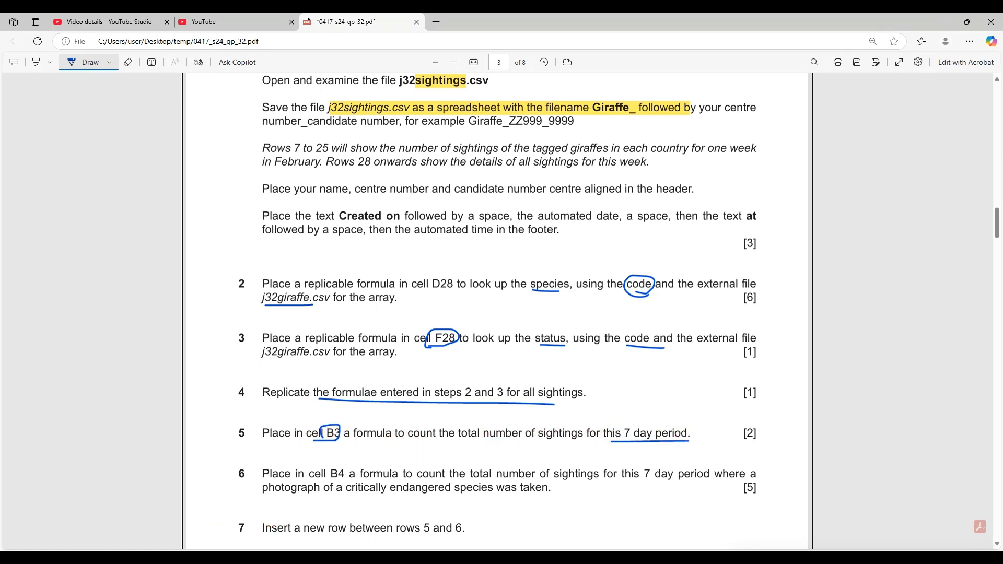
- Return to Giraffe_EG001_9999.xlsx in Excel and count the sightings in B3 with COUNTA over the code cells B28:B97
{"action": "mouse_move", "coordinate": [211, 558]}
{"action": "left_click", "coordinate": [233, 543]}
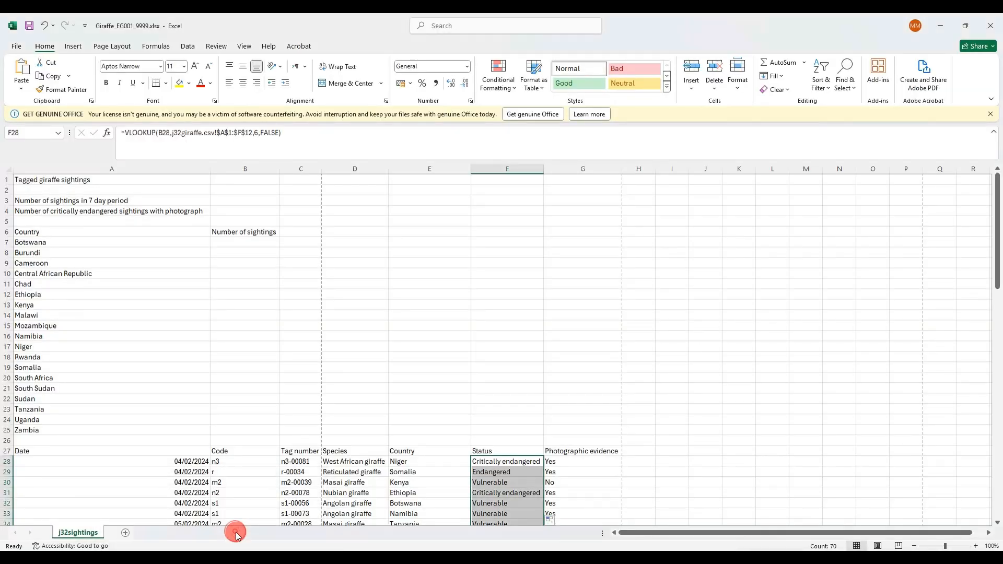
{"action": "left_click", "coordinate": [232, 200]}
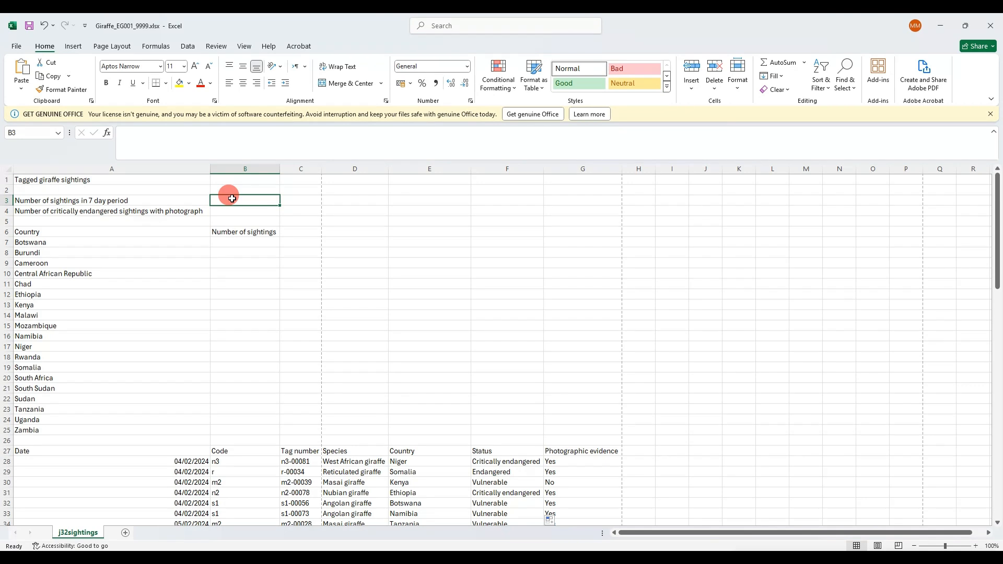
{"action": "type", "text": "=count"}
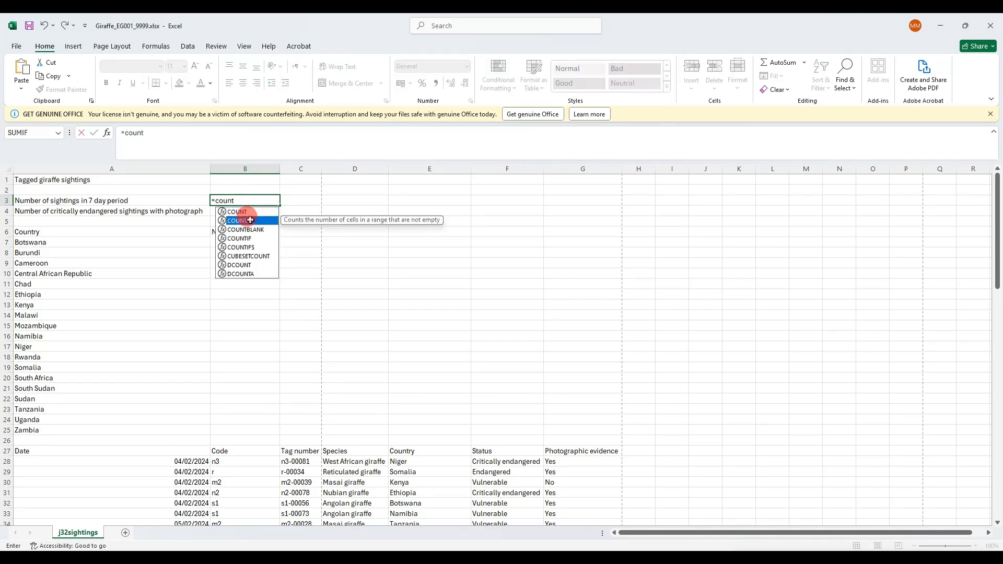
{"action": "double_click", "coordinate": [251, 220]}
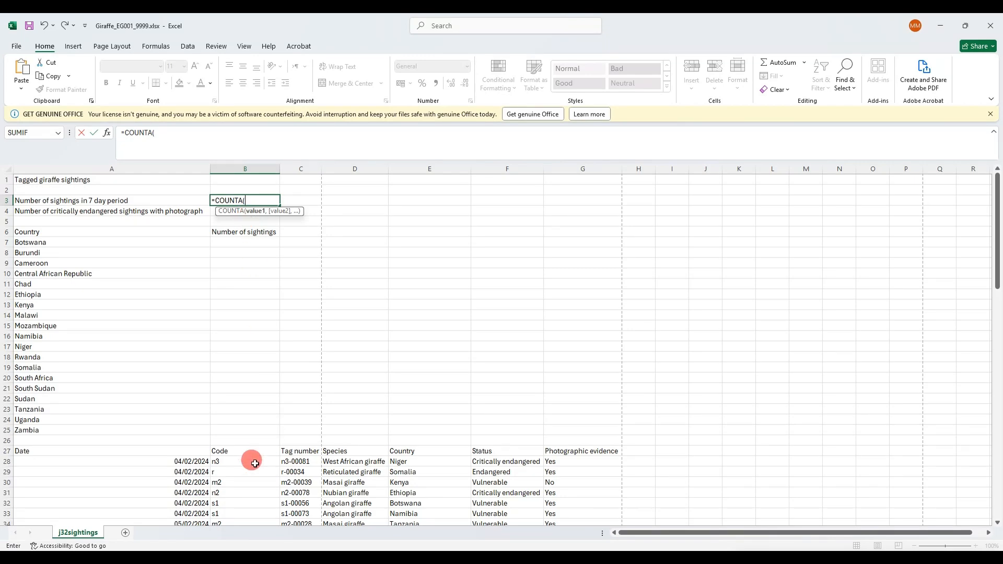
{"action": "left_click_drag", "start_coordinate": [255, 462], "coordinate": [239, 487]}
{"action": "key", "text": "Return"}
{"action": "left_click", "coordinate": [251, 201]}
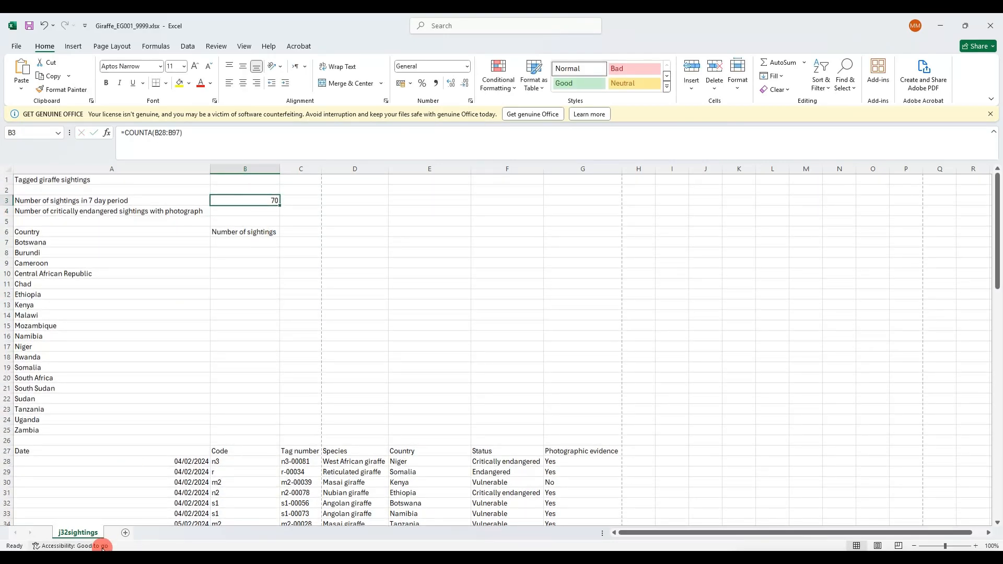
- Switch to the exam paper and mark question 6 by underlining "B4" and ticking the 7 day period
{"action": "left_click", "coordinate": [136, 560]}
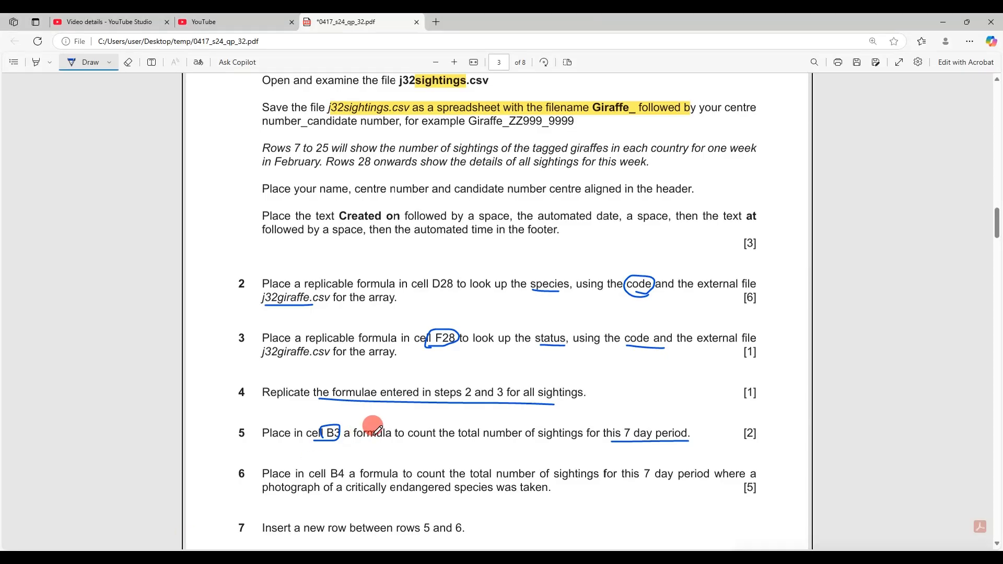
{"action": "left_click_drag", "start_coordinate": [330, 480], "coordinate": [348, 479]}
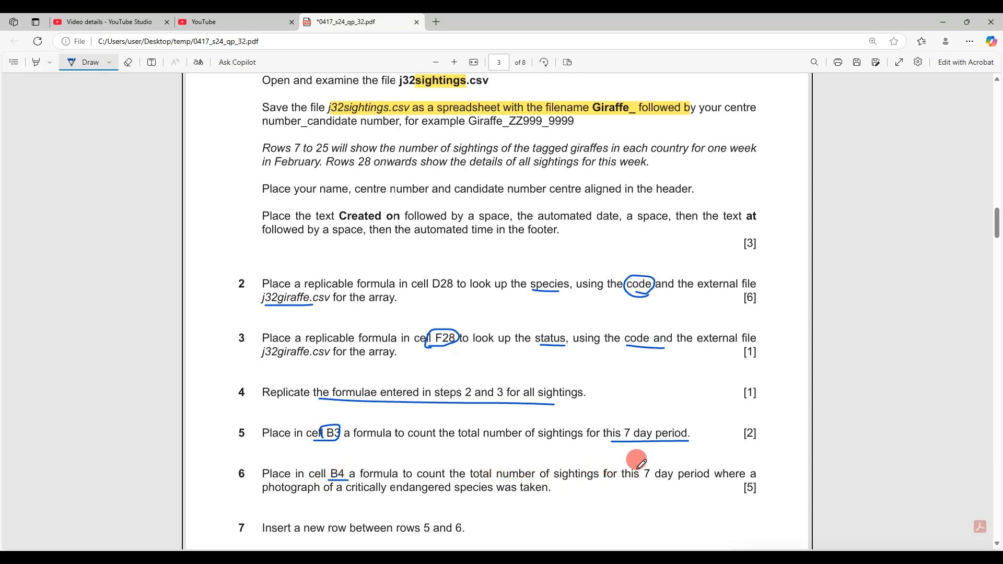
{"action": "left_click_drag", "start_coordinate": [636, 476], "coordinate": [670, 462]}
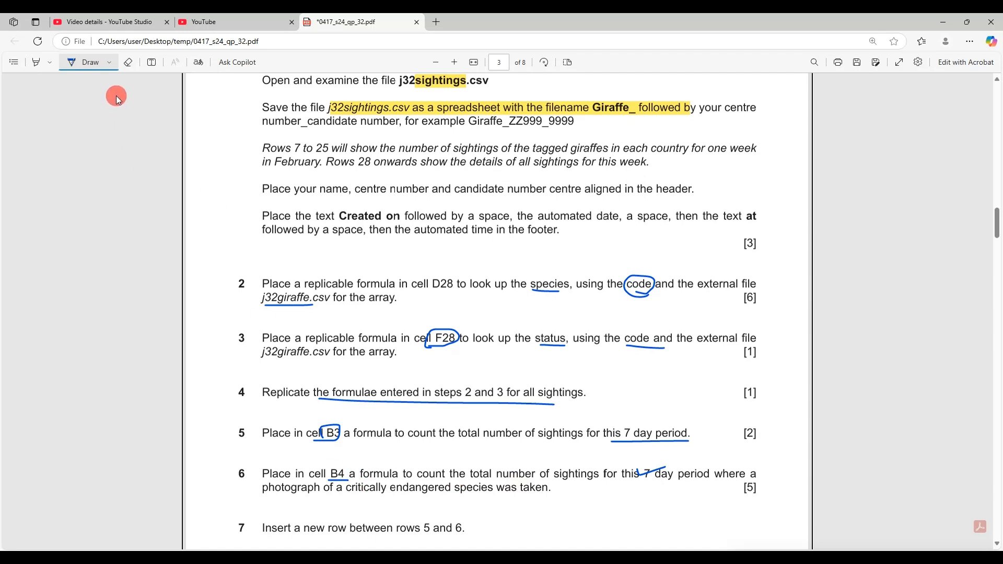
- Highlight "photograph" and "critically endangered" in question 6 and number them by hand as conditions 1 and 2
{"action": "left_click", "coordinate": [41, 66]}
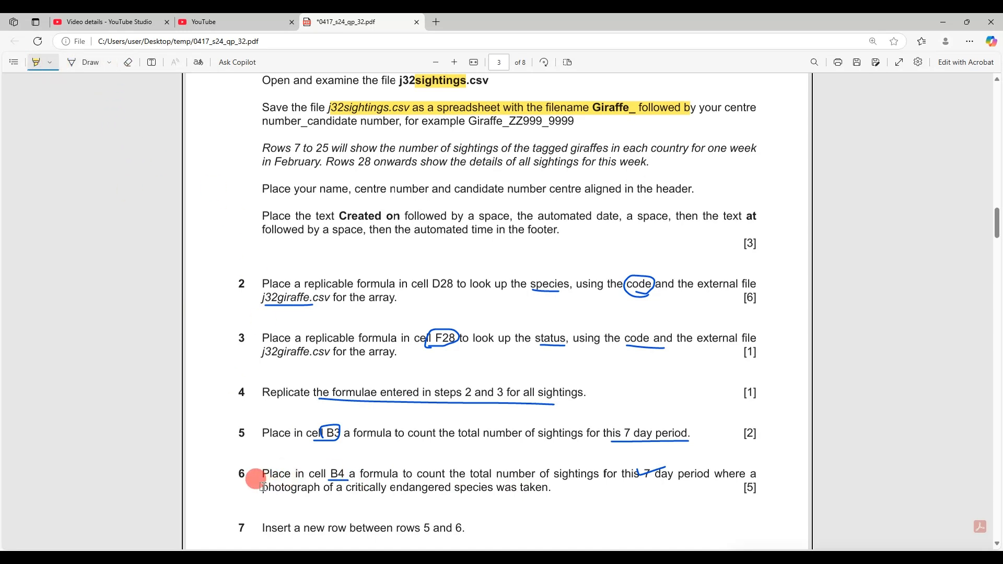
{"action": "left_click_drag", "start_coordinate": [261, 486], "coordinate": [452, 490]}
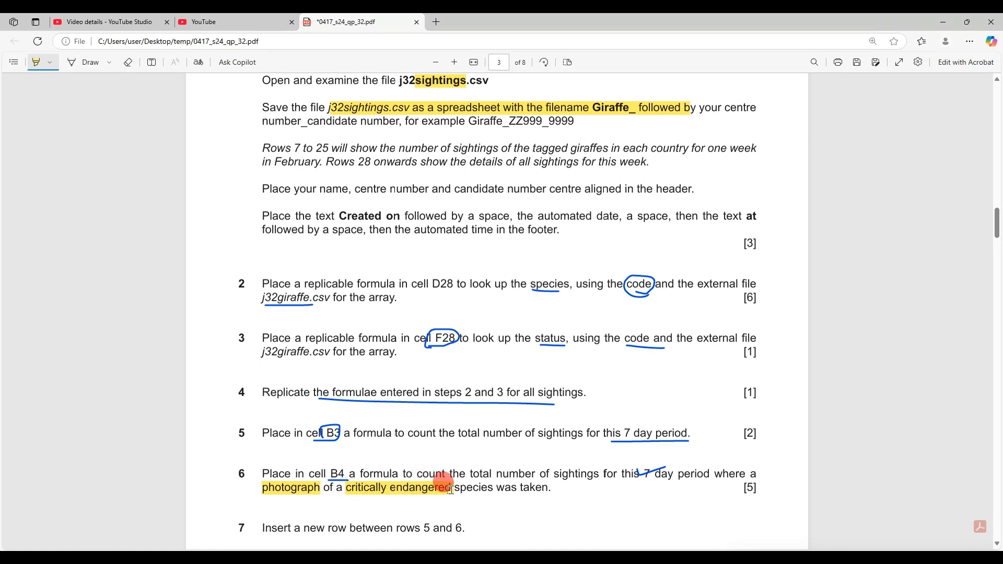
{"action": "left_click", "coordinate": [84, 62]}
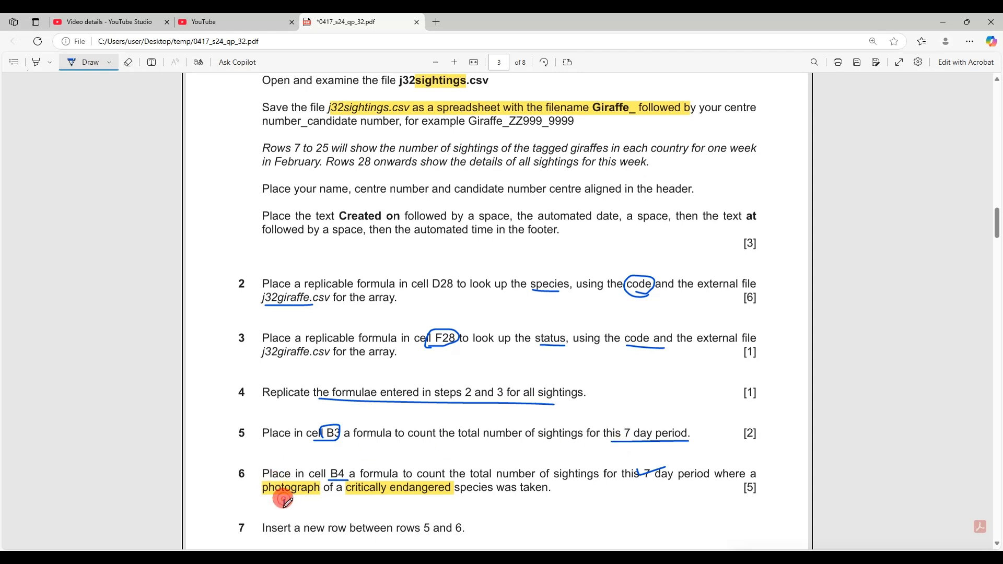
{"action": "left_click_drag", "start_coordinate": [293, 504], "coordinate": [291, 507]}
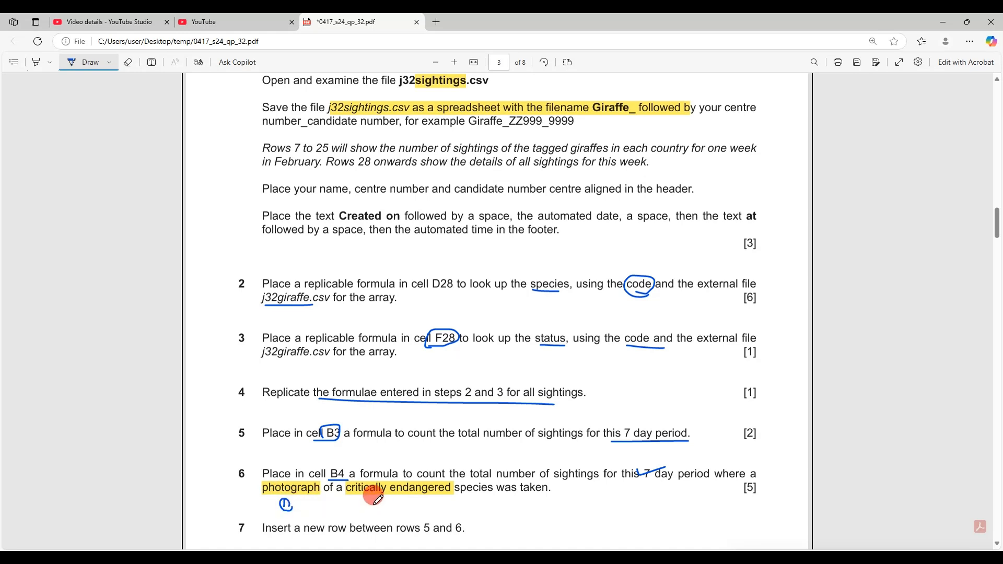
{"action": "mouse_move", "coordinate": [396, 499]}
{"action": "left_mouse_down"}
{"action": "mouse_move", "coordinate": [386, 515]}
{"action": "mouse_move", "coordinate": [403, 512]}
{"action": "left_mouse_up"}
- Return to Giraffe_EG001_9999.xlsx in Excel and begin a COUNTIFS formula in B4 with status range F28:F97 and criterion "critically endangered"
{"action": "left_click", "coordinate": [210, 558]}
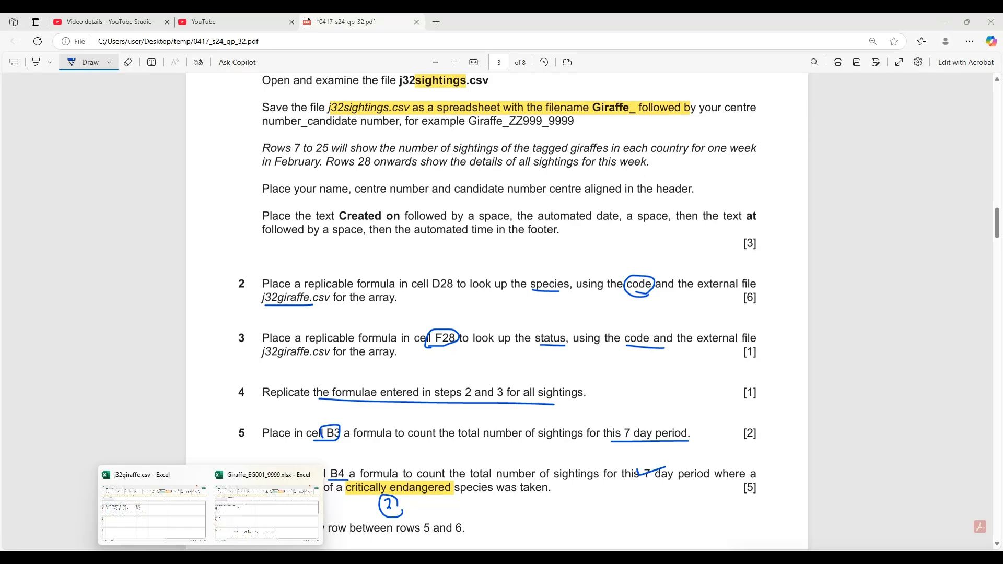
{"action": "left_click", "coordinate": [257, 500]}
{"action": "left_click", "coordinate": [264, 210]}
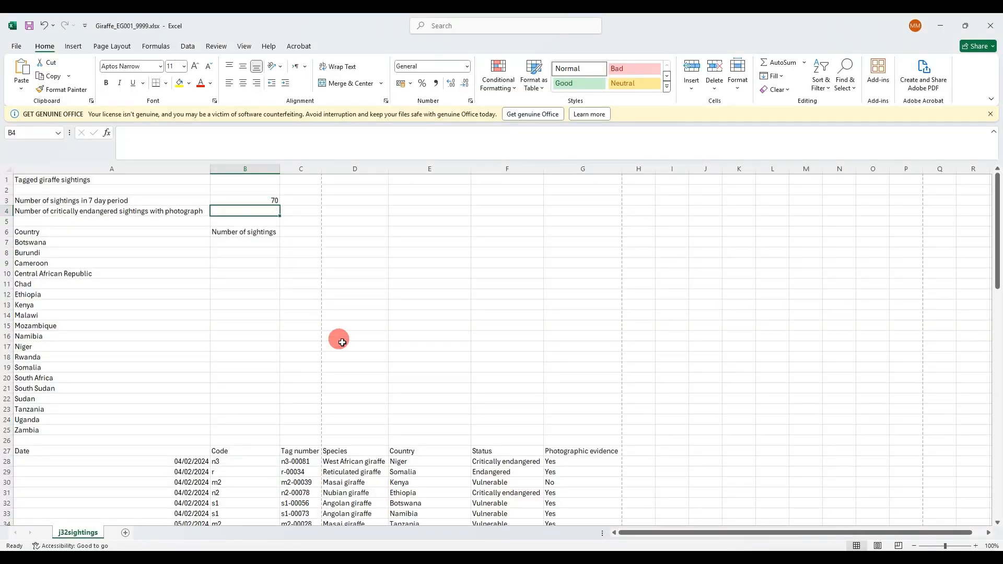
{"action": "type", "text": "="}
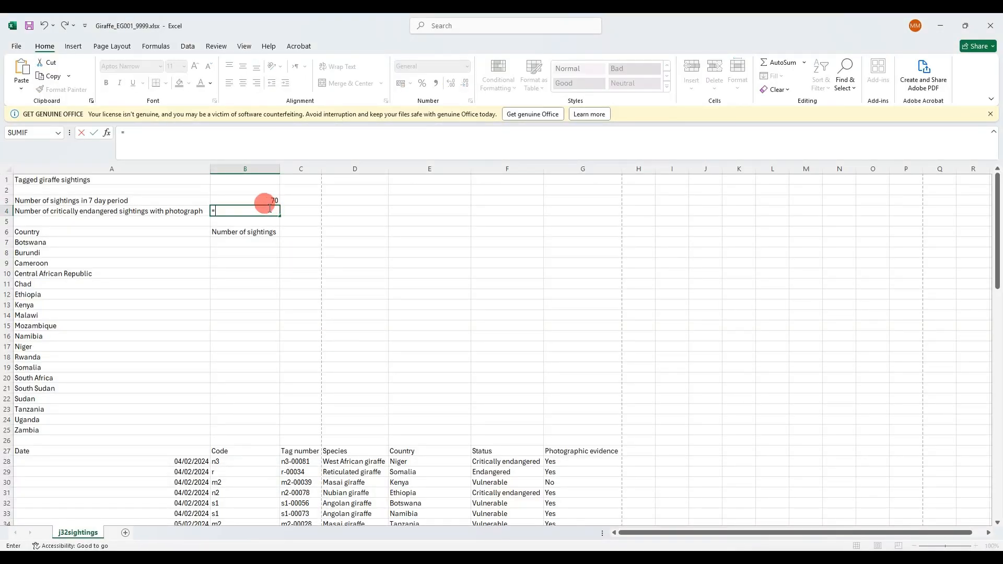
{"action": "type", "text": "countifs"}
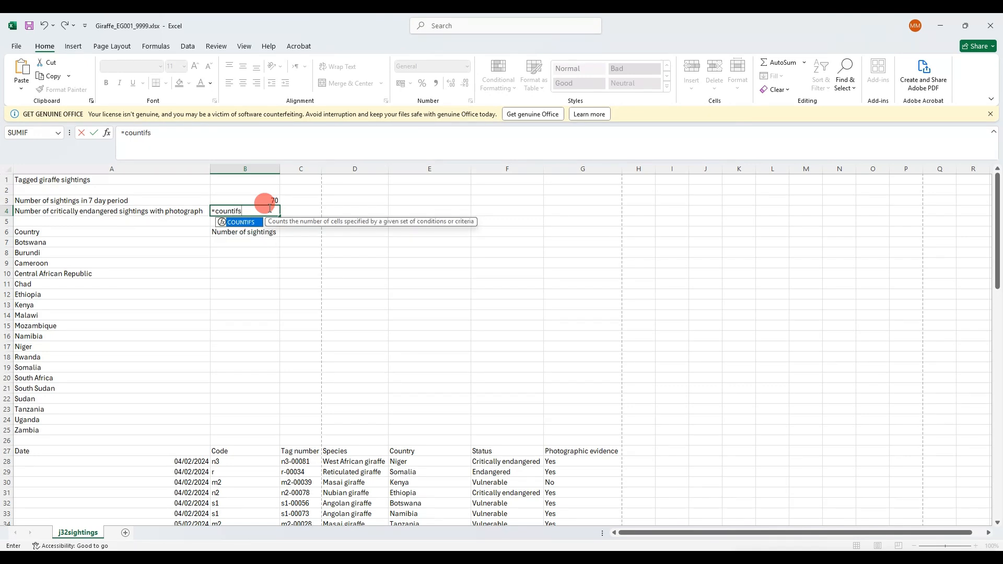
{"action": "double_click", "coordinate": [240, 223]}
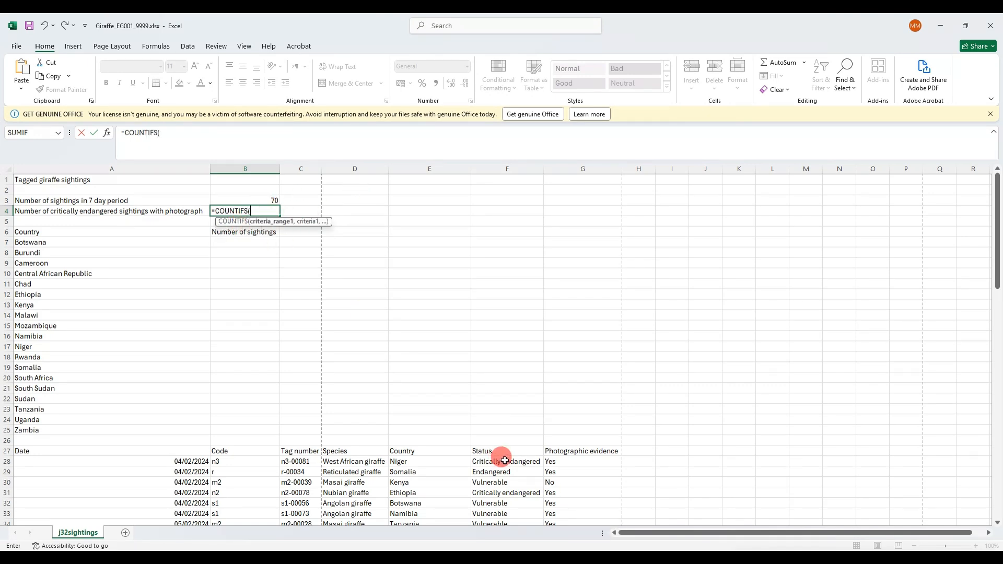
{"action": "left_click_drag", "start_coordinate": [505, 461], "coordinate": [493, 499]}
{"action": "left_click", "coordinate": [197, 132]}
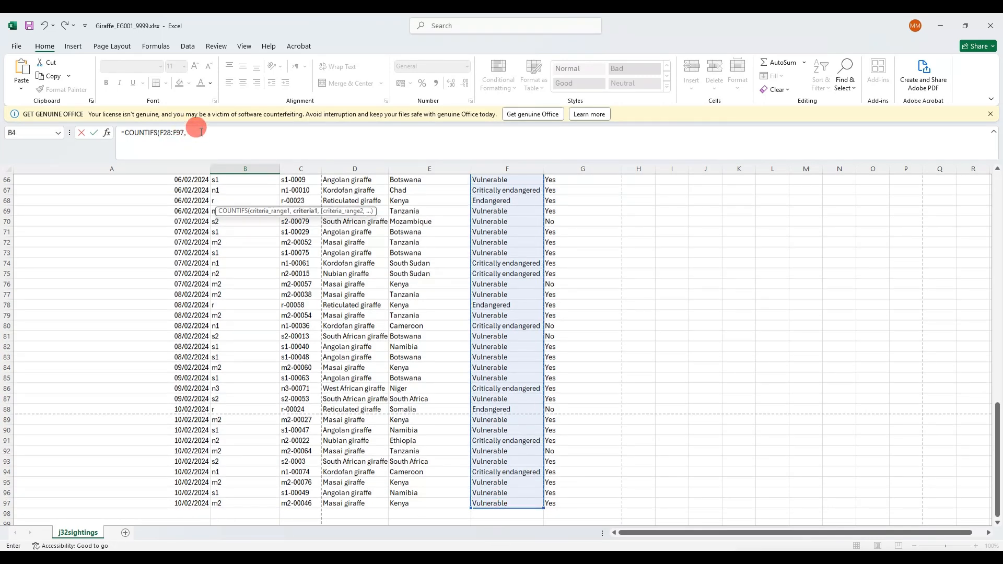
{"action": "type", "text": ","}
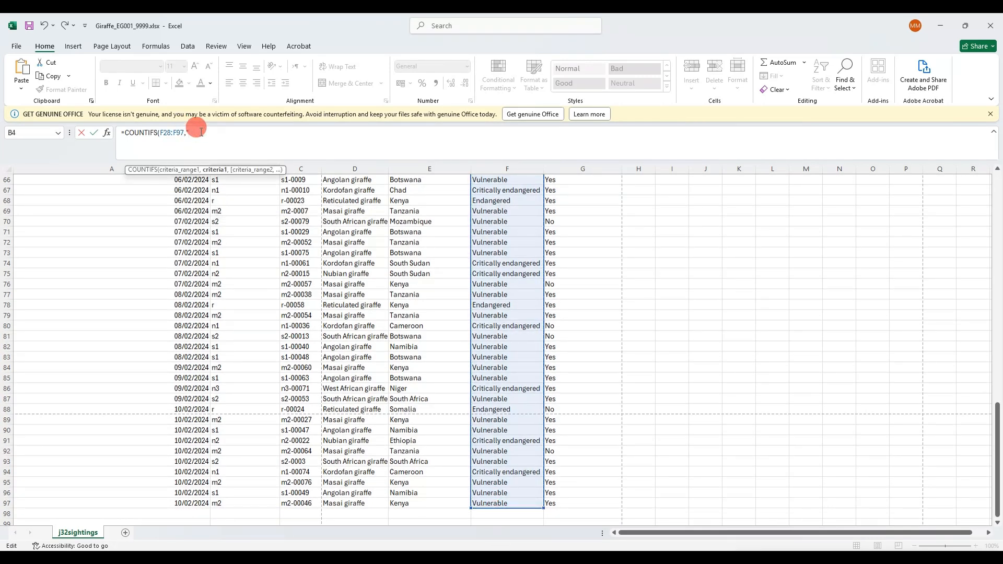
{"action": "type", "text": "\"critically endangered@"}
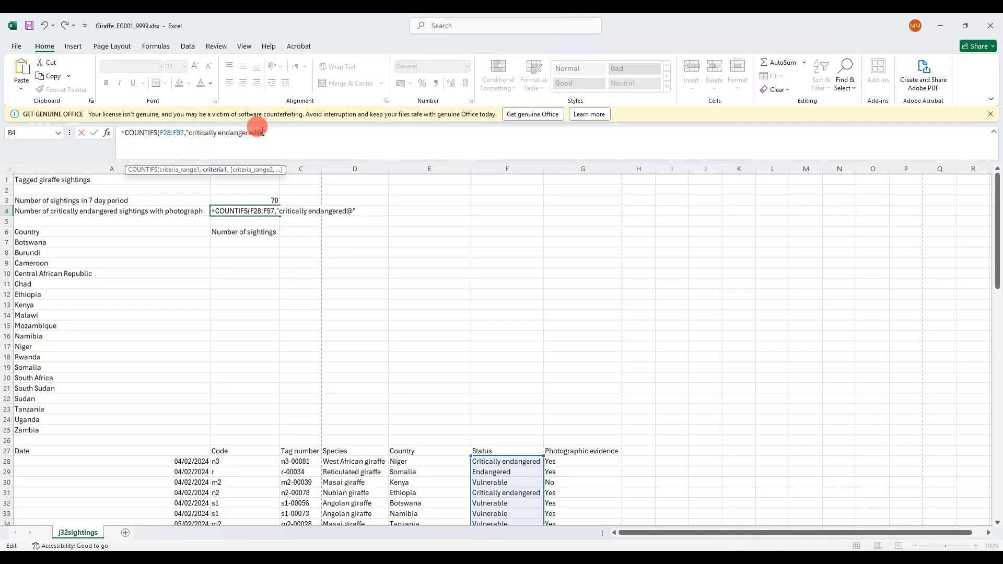
- Complete the B4 COUNTIFS formula with the photographic evidence range G28:G97 and criterion "yes"
{"action": "type", "text": ","}
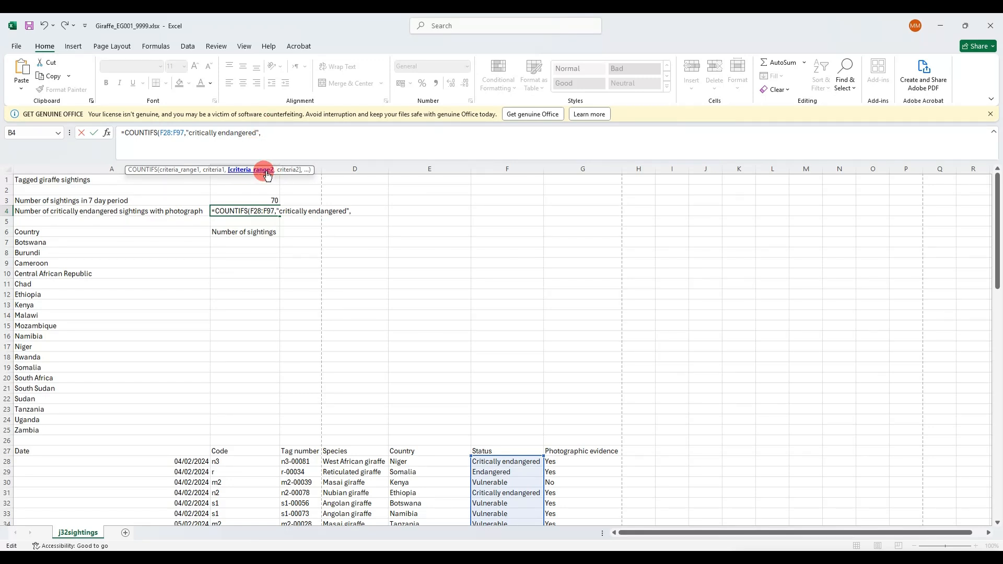
{"action": "left_click_drag", "start_coordinate": [549, 458], "coordinate": [565, 501]}
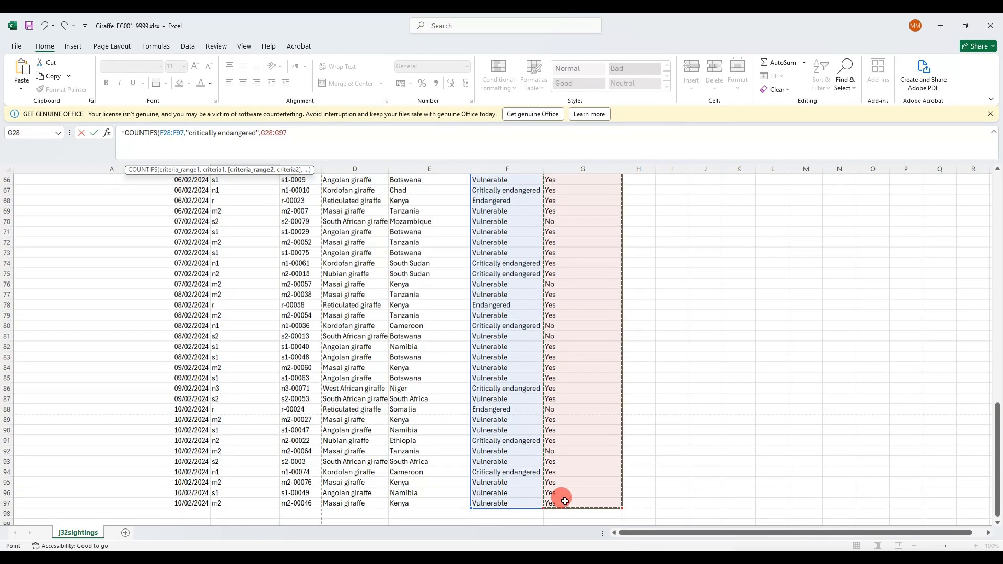
{"action": "type", "text": ",\"yes"}
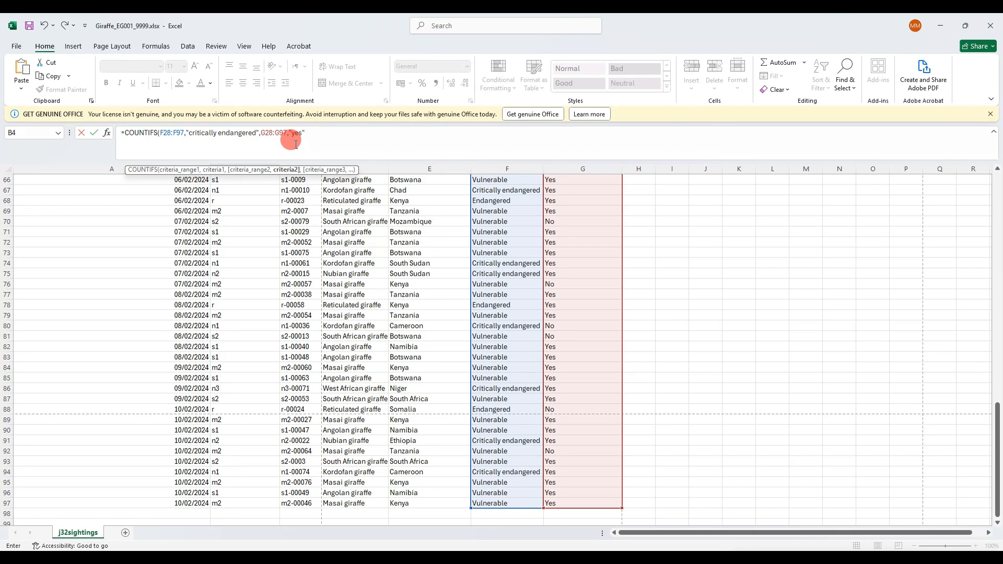
{"action": "type", "text": "\")"}
{"action": "key", "text": "Return"}
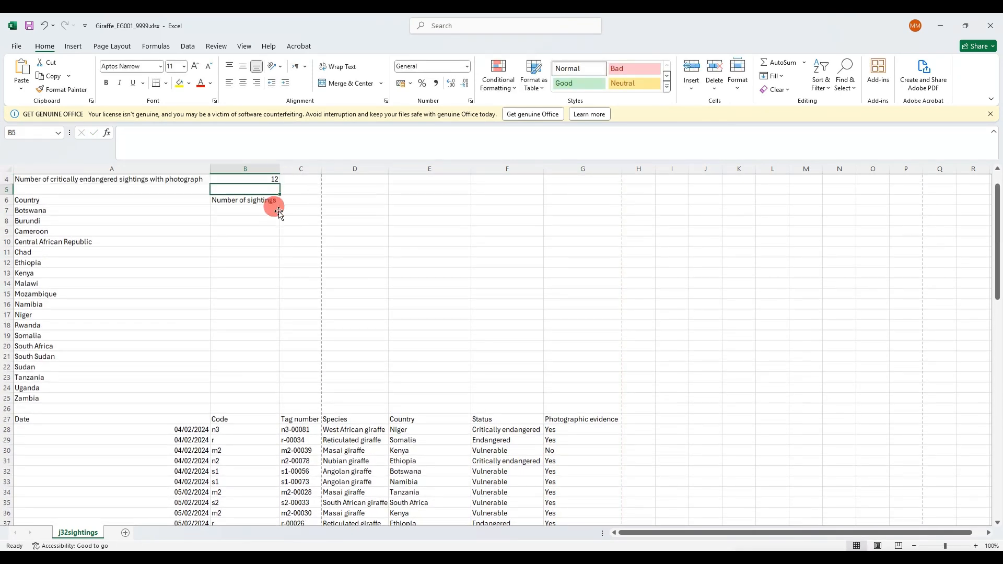
{"action": "left_click", "coordinate": [279, 213]}
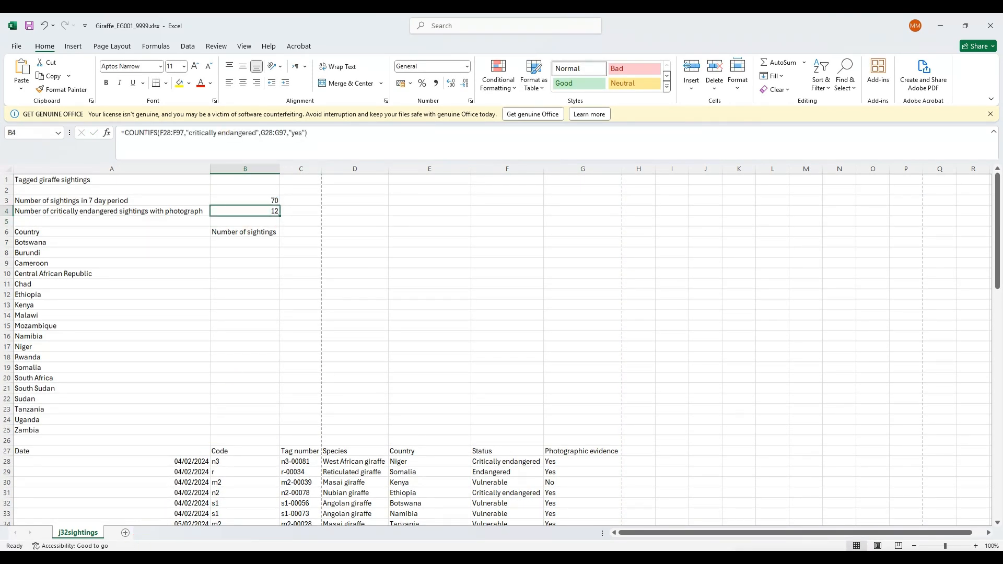
- Select question 7's new row instruction in the exam paper and insert a row above row 5 in Giraffe_EG001_9999.xlsx
{"action": "left_click", "coordinate": [211, 561]}
{"action": "scroll", "coordinate": [443, 400], "scroll_direction": "down", "scroll_amount": 2}
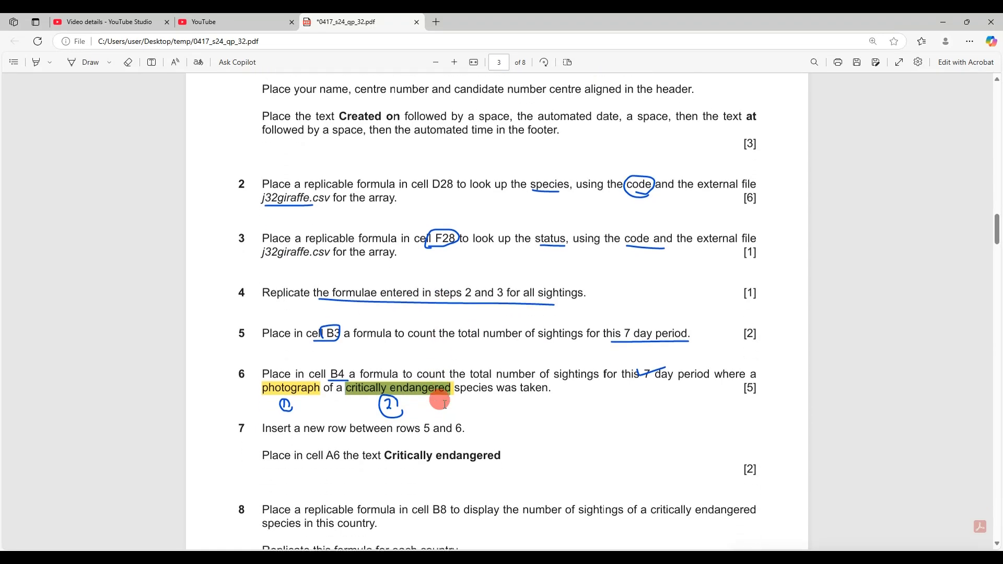
{"action": "left_click_drag", "start_coordinate": [282, 421], "coordinate": [465, 424]}
{"action": "left_click", "coordinate": [211, 561]}
{"action": "left_click", "coordinate": [238, 542]}
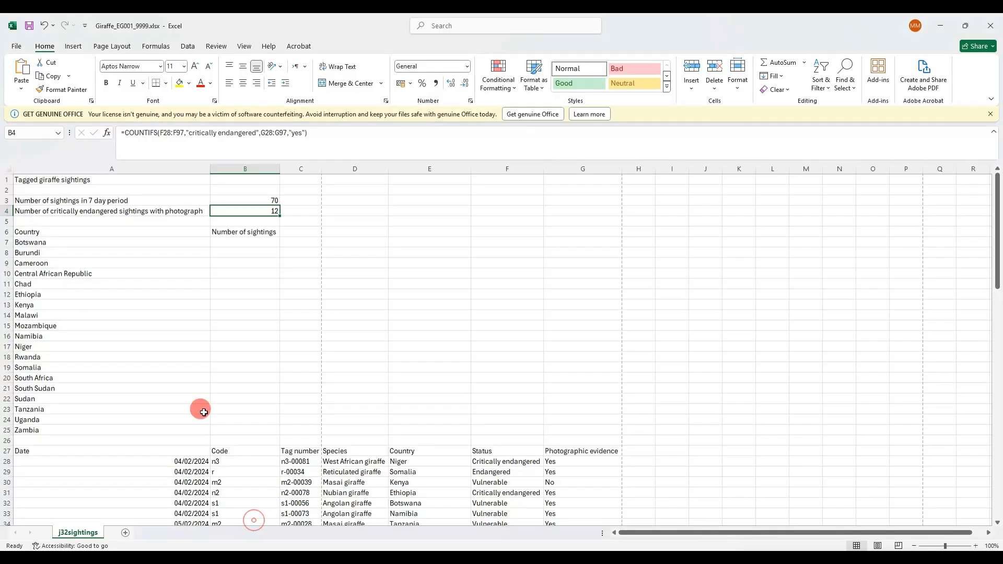
{"action": "right_click", "coordinate": [6, 222]}
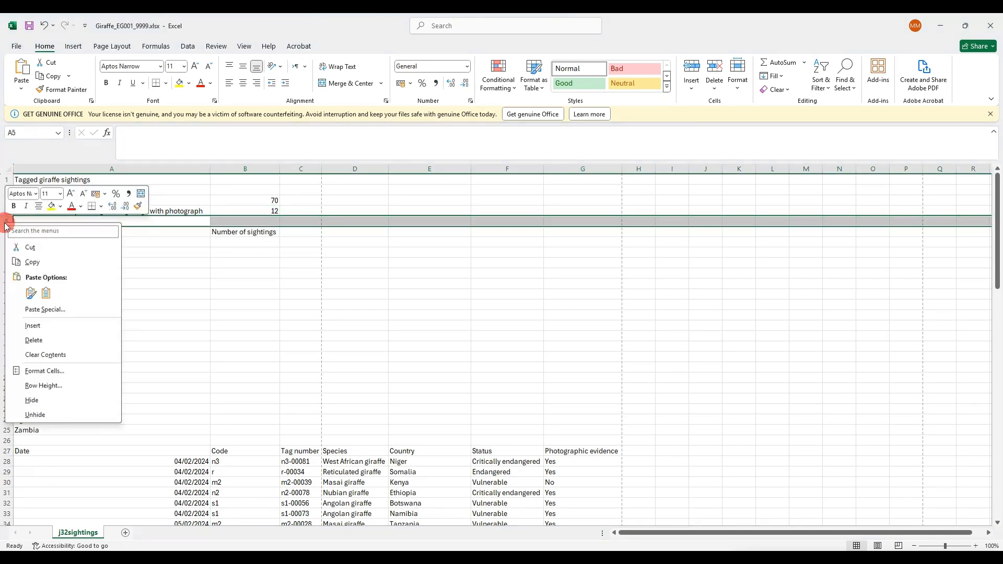
{"action": "left_click", "coordinate": [52, 326]}
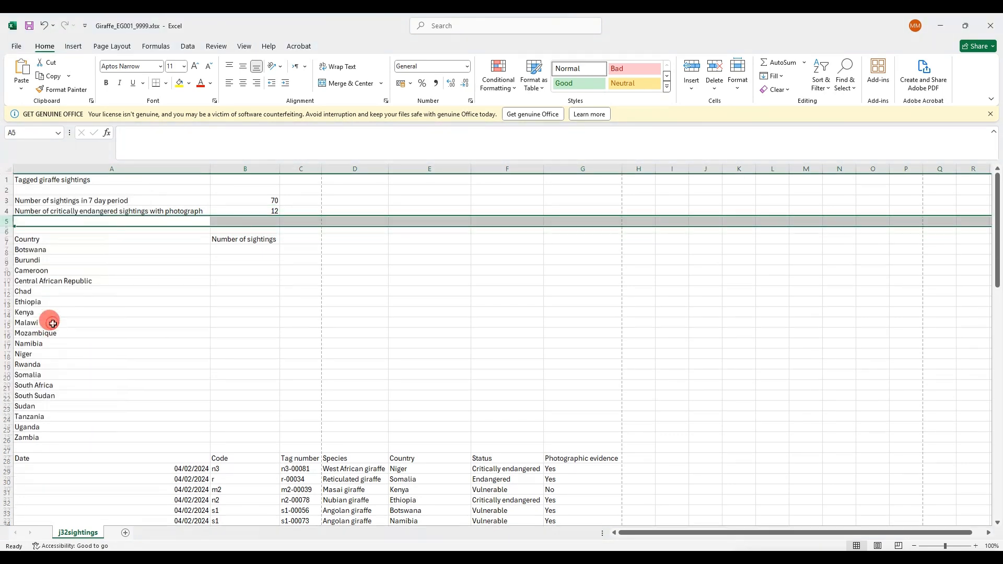
- Switch to the exam paper and copy the text "Critically endangered" from question 7
{"action": "left_click", "coordinate": [120, 509]}
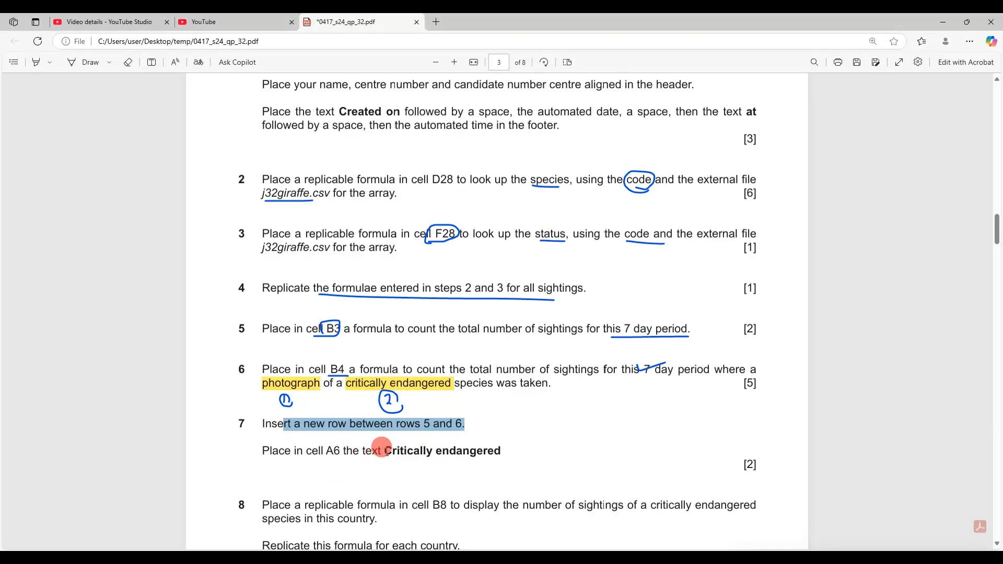
{"action": "left_click_drag", "start_coordinate": [386, 450], "coordinate": [507, 451]}
{"action": "key", "text": "ctrl+c"}
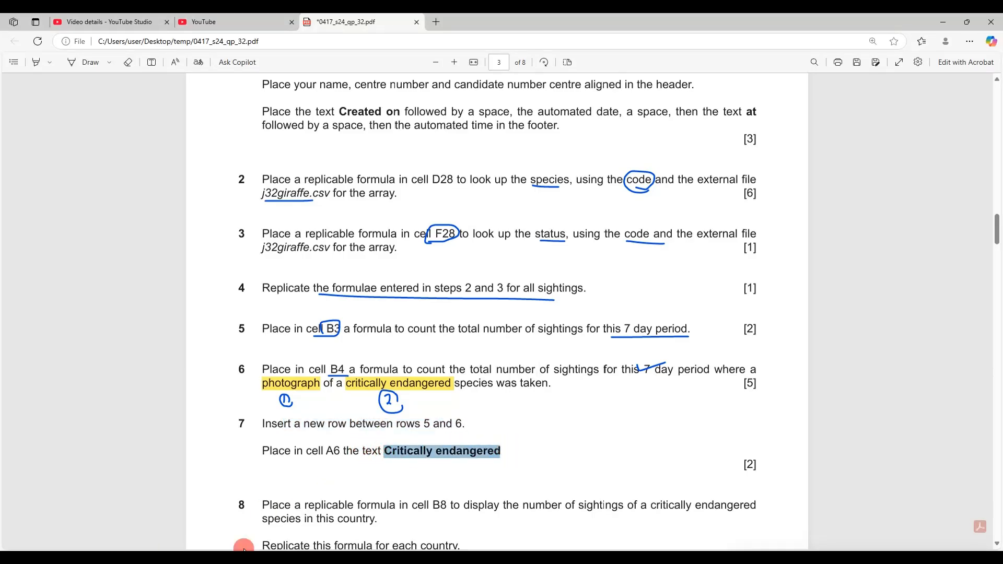
- Switch to Giraffe_EG001_9999.xlsx in Excel and paste the text "Critically endangered" into cell A6
{"action": "left_click", "coordinate": [242, 525]}
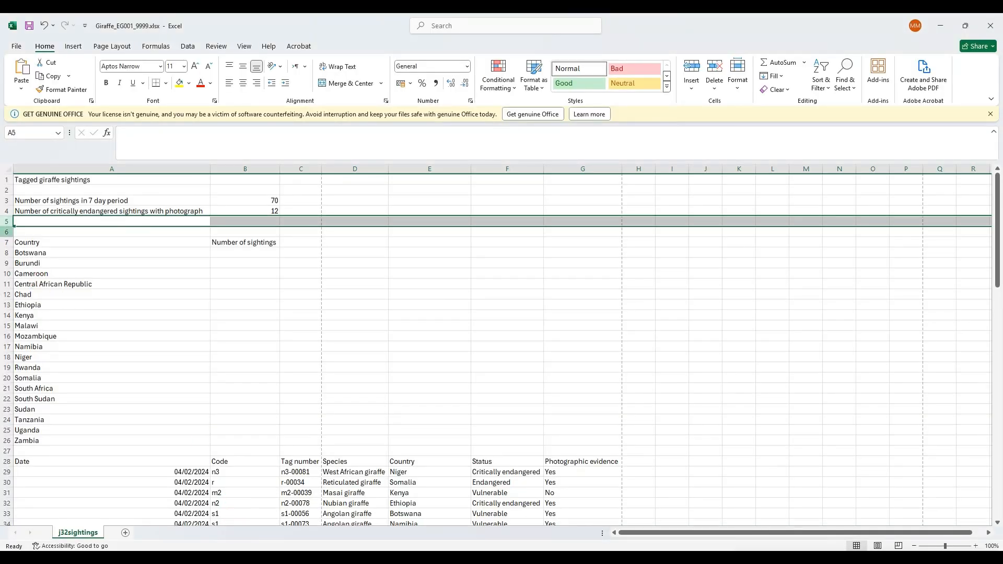
{"action": "left_click", "coordinate": [23, 235]}
{"action": "key", "text": "ctrl+v"}
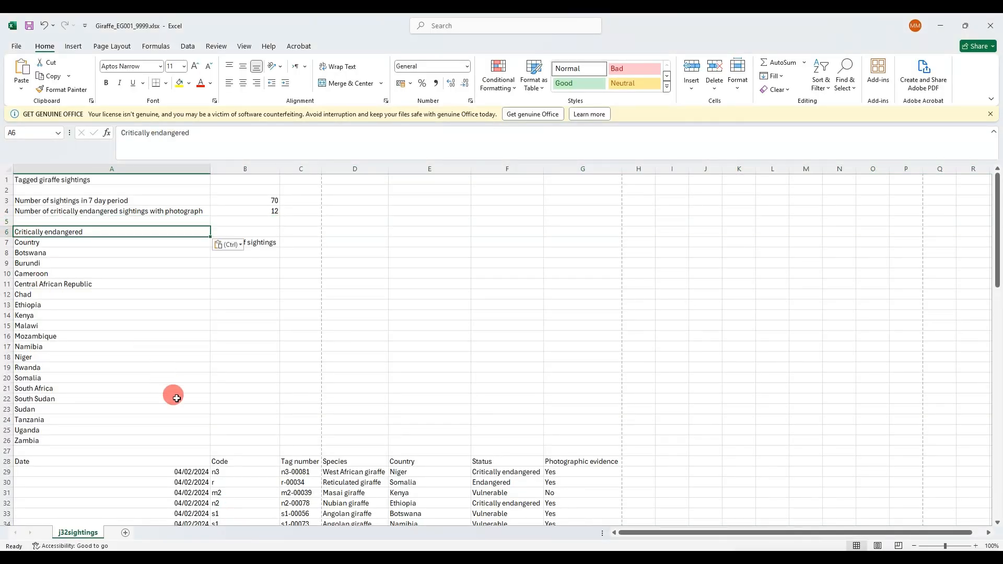
- Switch to the exam paper and mark question 8's two conditions in pen, numbering "critically endangered" 1 and "this country" 2
{"action": "left_click", "coordinate": [193, 543]}
{"action": "scroll", "coordinate": [473, 437], "scroll_direction": "down", "scroll_amount": 3}
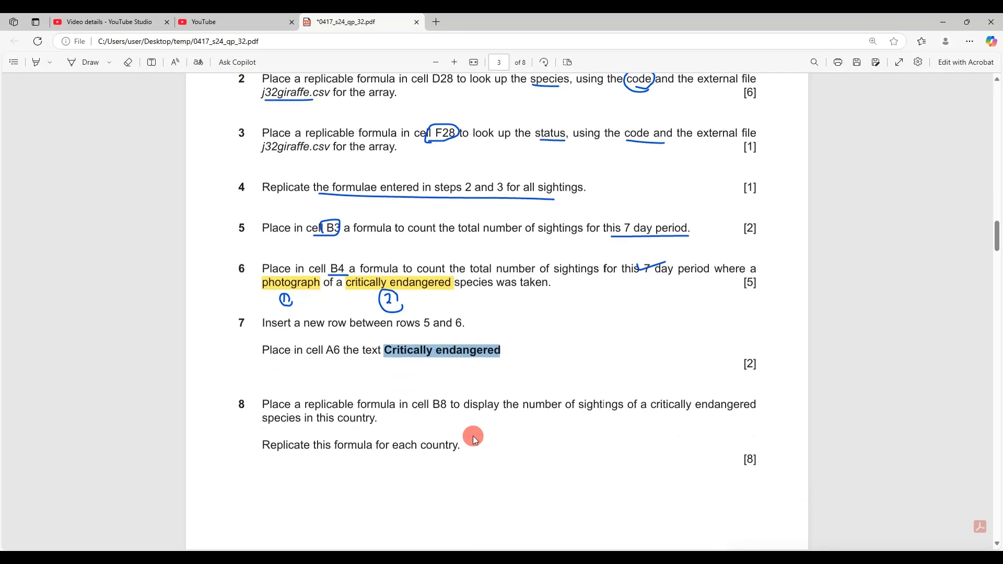
{"action": "left_click", "coordinate": [432, 345]}
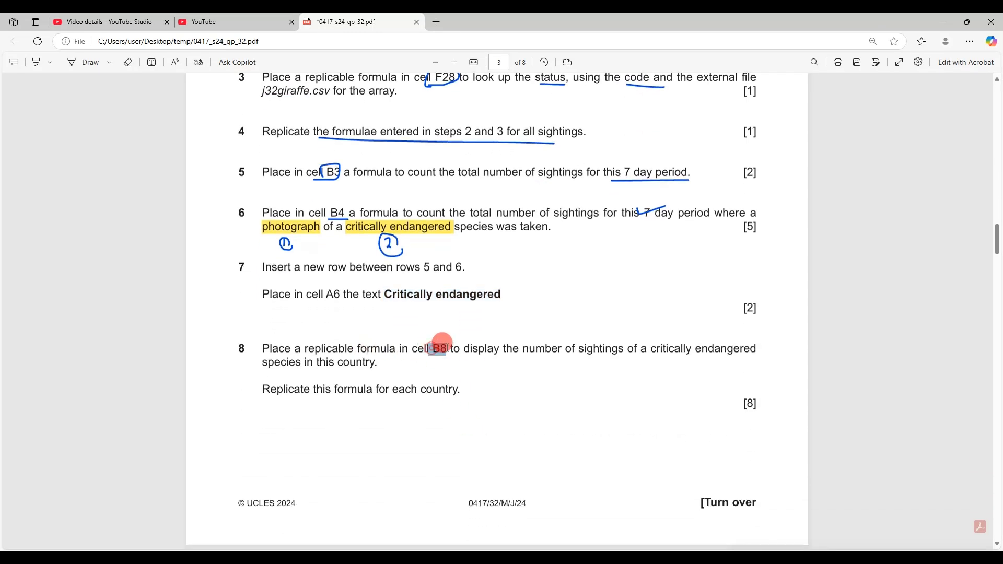
{"action": "double_click", "coordinate": [440, 348]}
{"action": "left_click", "coordinate": [78, 62]}
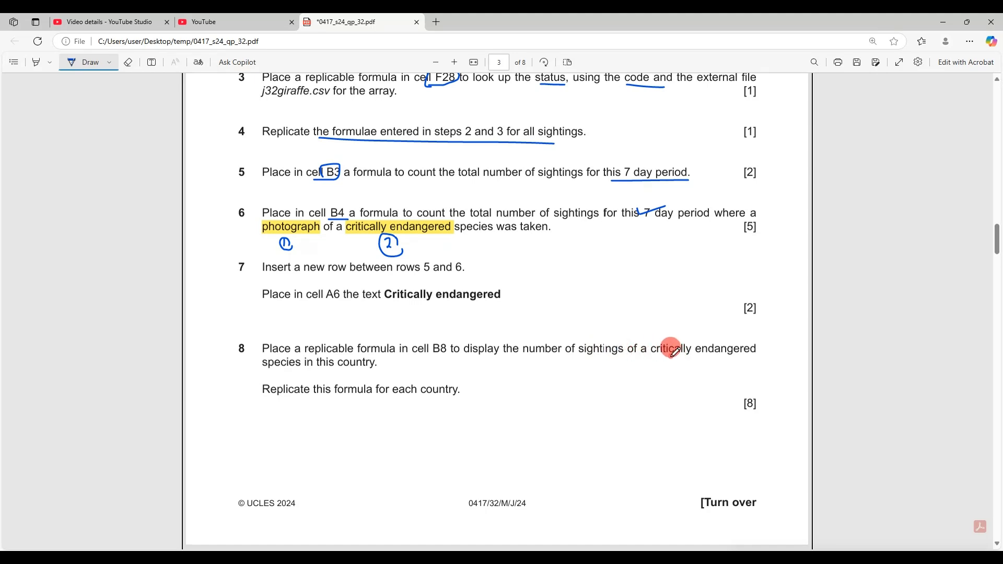
{"action": "mouse_move", "coordinate": [671, 358]}
{"action": "left_mouse_down"}
{"action": "mouse_move", "coordinate": [729, 358]}
{"action": "mouse_move", "coordinate": [690, 370]}
{"action": "mouse_move", "coordinate": [713, 368]}
{"action": "left_mouse_up"}
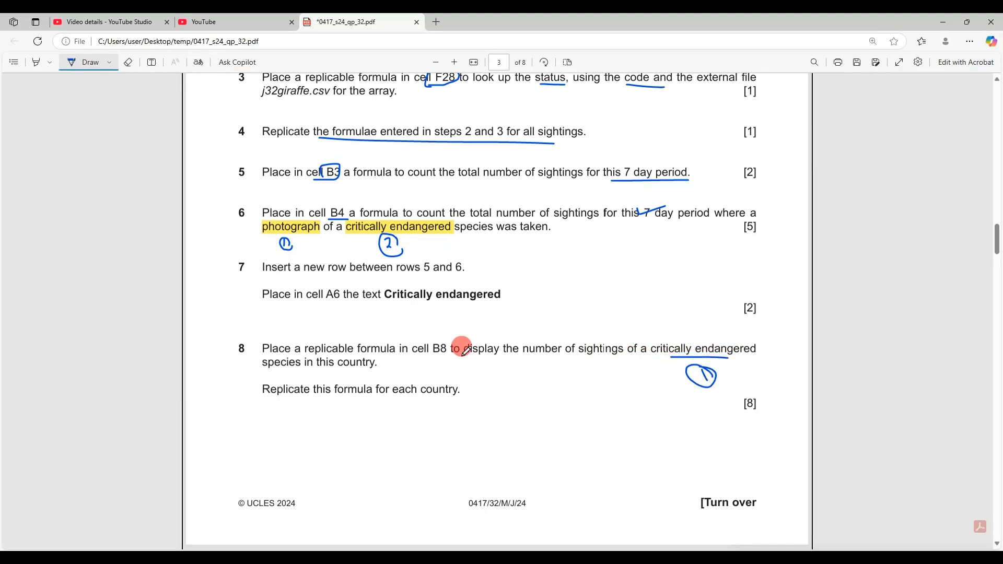
{"action": "mouse_move", "coordinate": [351, 369]}
{"action": "left_mouse_down"}
{"action": "mouse_move", "coordinate": [406, 372]}
{"action": "mouse_move", "coordinate": [404, 358]}
{"action": "mouse_move", "coordinate": [419, 376]}
{"action": "mouse_move", "coordinate": [399, 378]}
{"action": "left_mouse_up"}
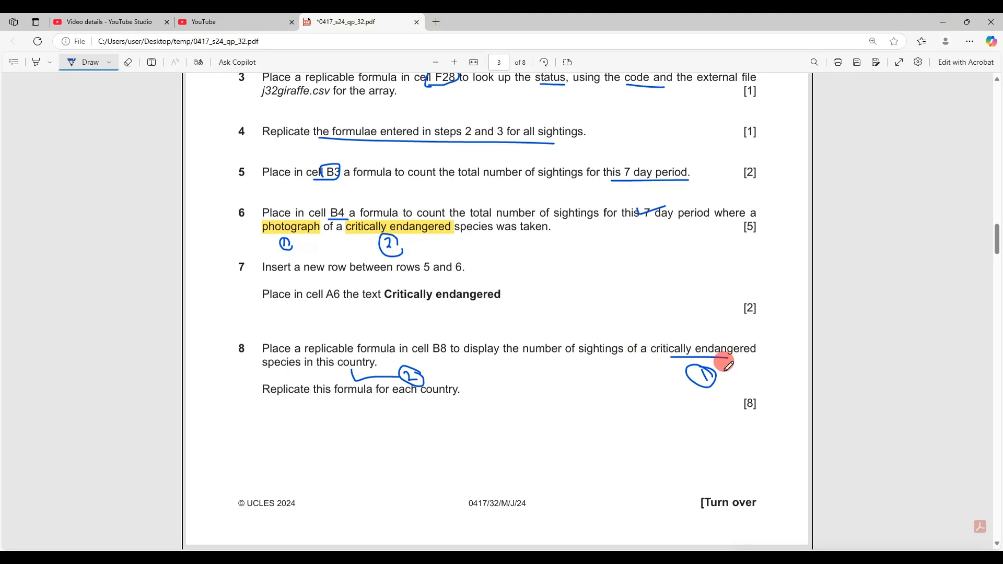
{"action": "left_click_drag", "start_coordinate": [711, 325], "coordinate": [685, 330]}
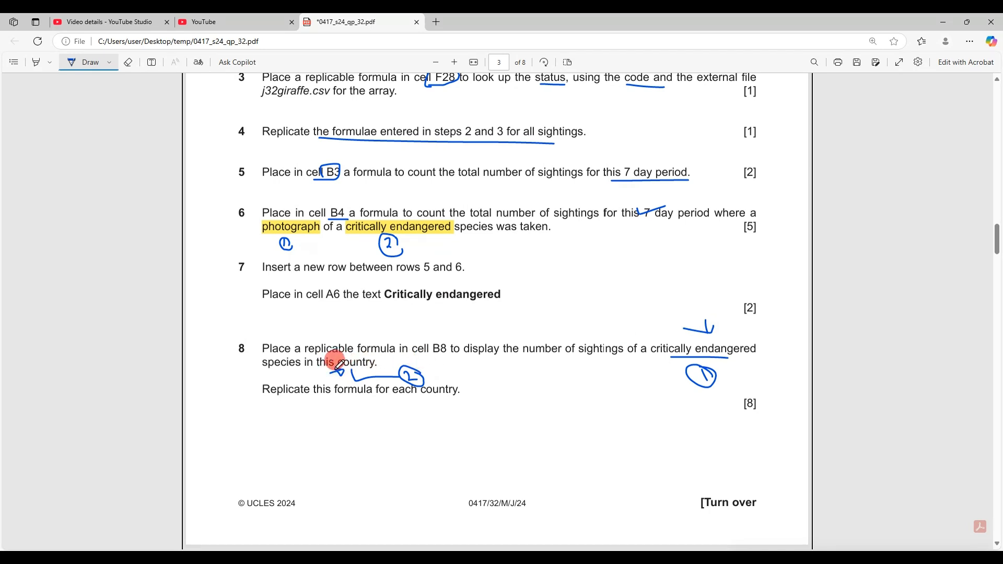
- Return to the Excel workbook and begin a COUNTIFS formula in B8 with absolute country range $E$29:$E$98 and criterion A8
{"action": "left_click", "coordinate": [211, 555]}
{"action": "left_click", "coordinate": [257, 519]}
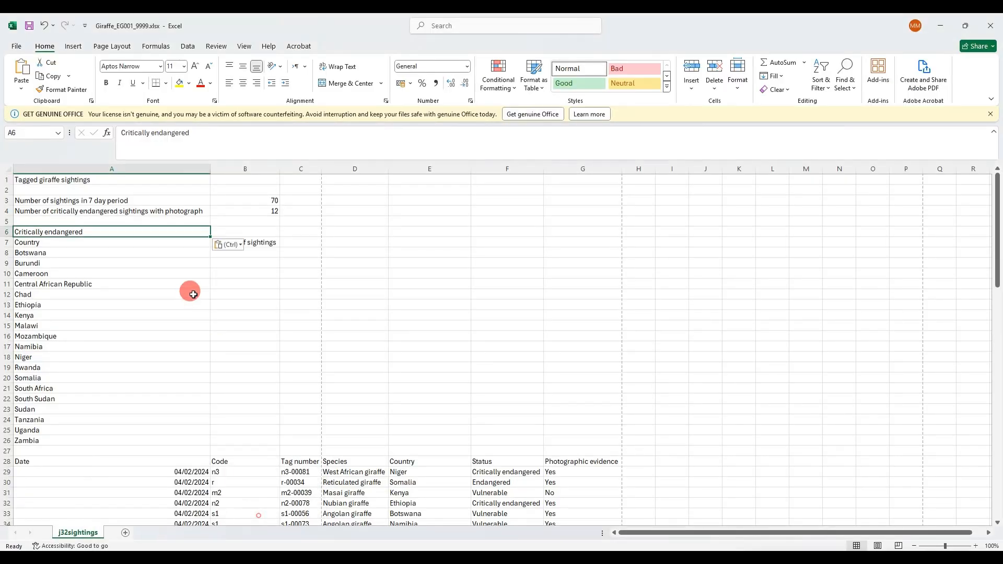
{"action": "left_click", "coordinate": [247, 254]}
{"action": "type", "text": "=countifs"}
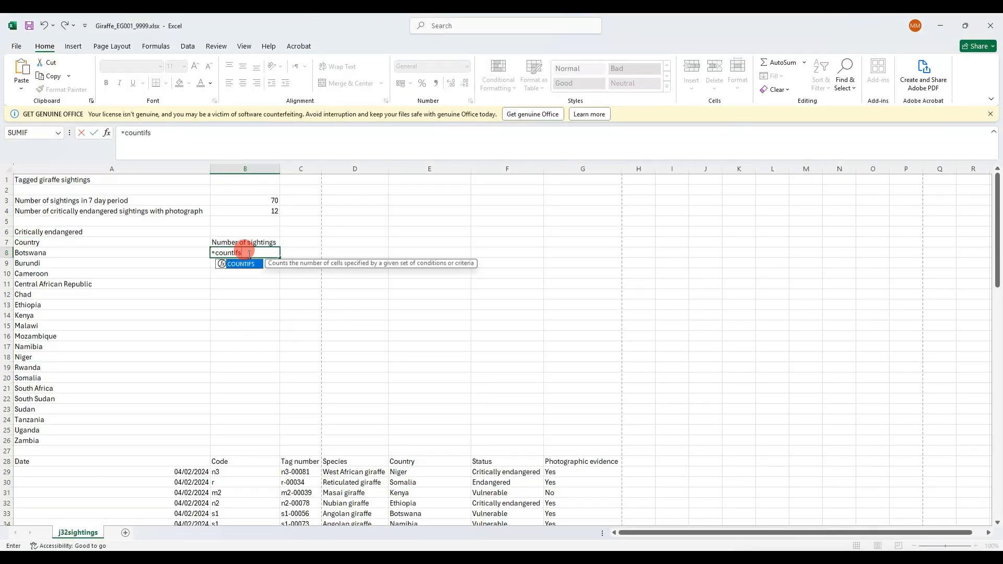
{"action": "double_click", "coordinate": [245, 263]}
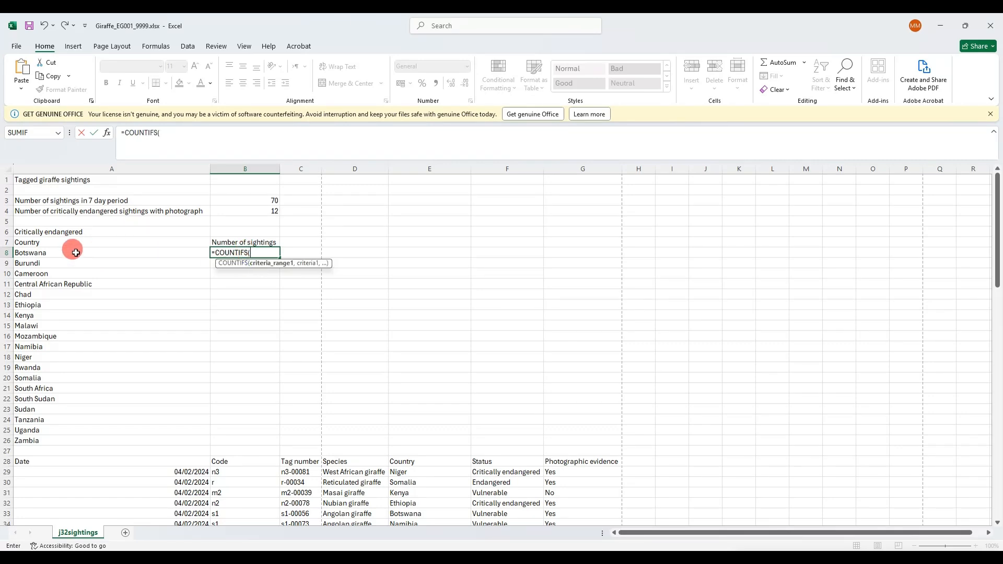
{"action": "left_click_drag", "start_coordinate": [408, 472], "coordinate": [420, 502]}
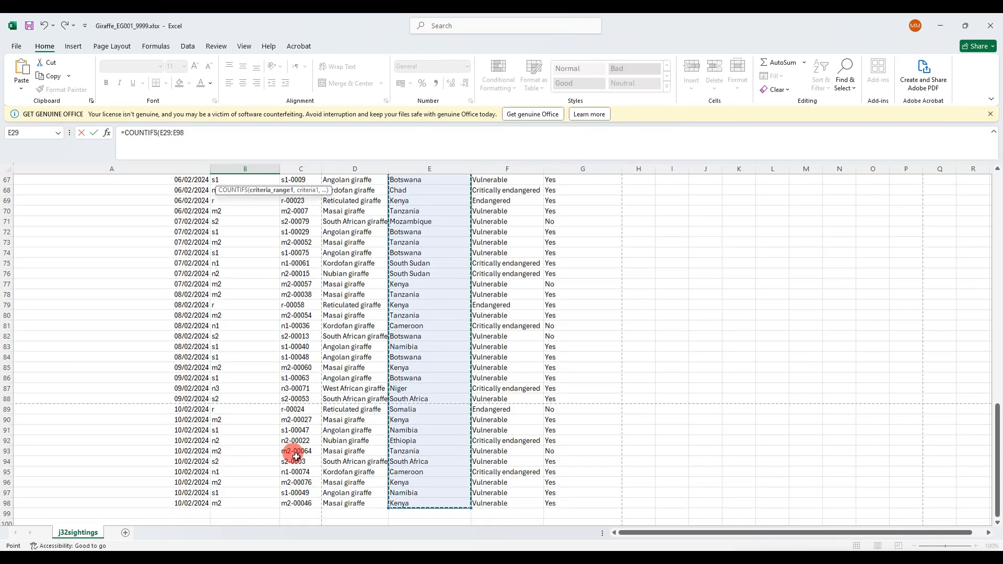
{"action": "scroll", "coordinate": [295, 453], "scroll_direction": "up", "scroll_amount": 13}
{"action": "scroll", "coordinate": [296, 456], "scroll_direction": "up", "scroll_amount": 9}
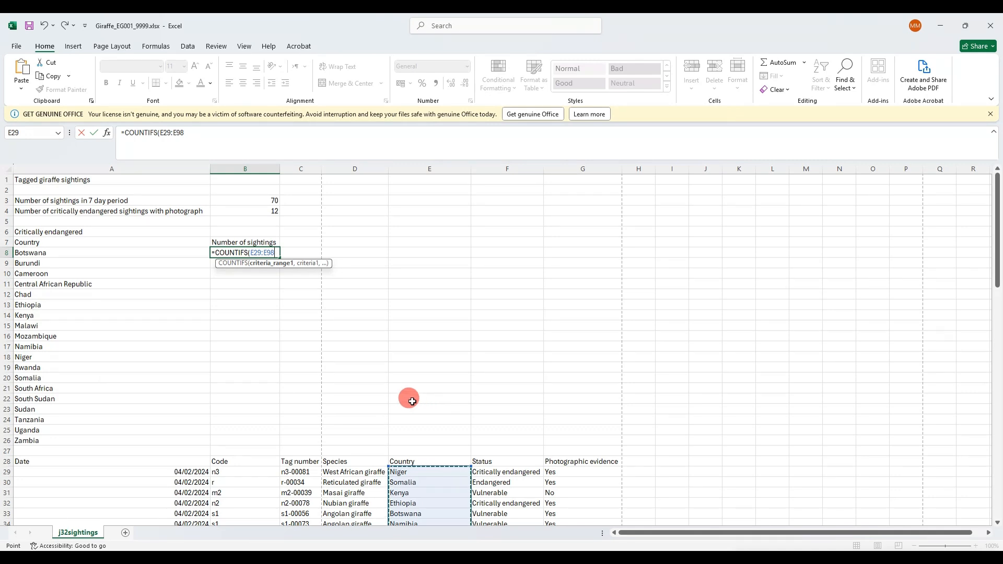
{"action": "type", "text": ","}
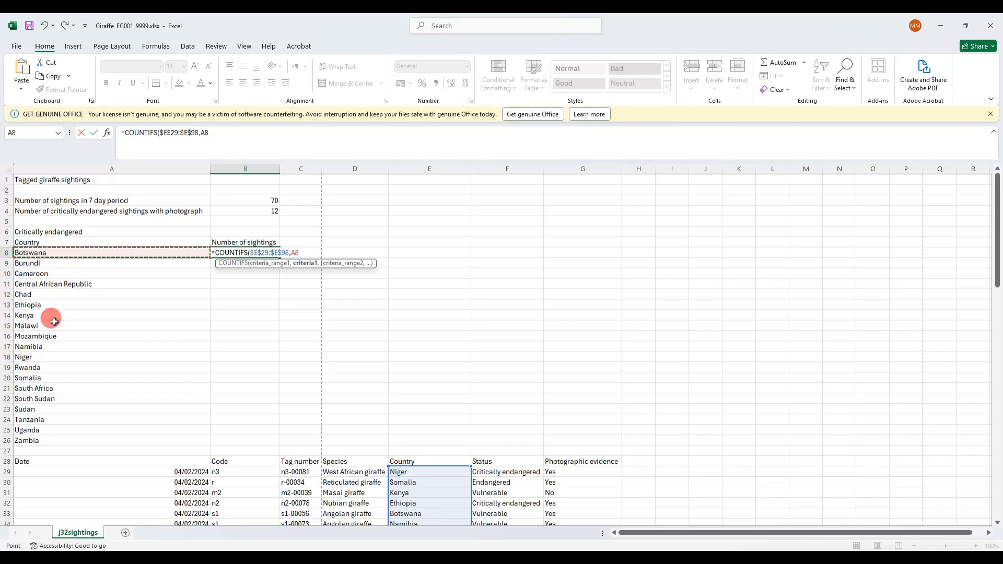
- Complete the B8 COUNTIFS formula with absolute status range $F$29:$F$98 and criterion $A$6
{"action": "type", "text": ","}
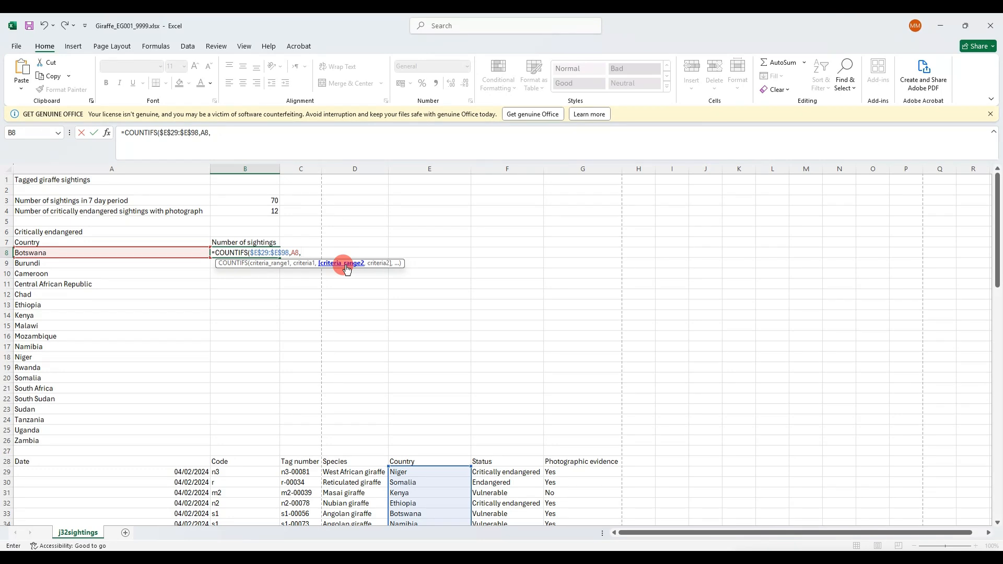
{"action": "mouse_move", "coordinate": [503, 472]}
{"action": "left_mouse_down"}
{"action": "mouse_move", "coordinate": [500, 517]}
{"action": "mouse_move", "coordinate": [493, 477]}
{"action": "left_mouse_up"}
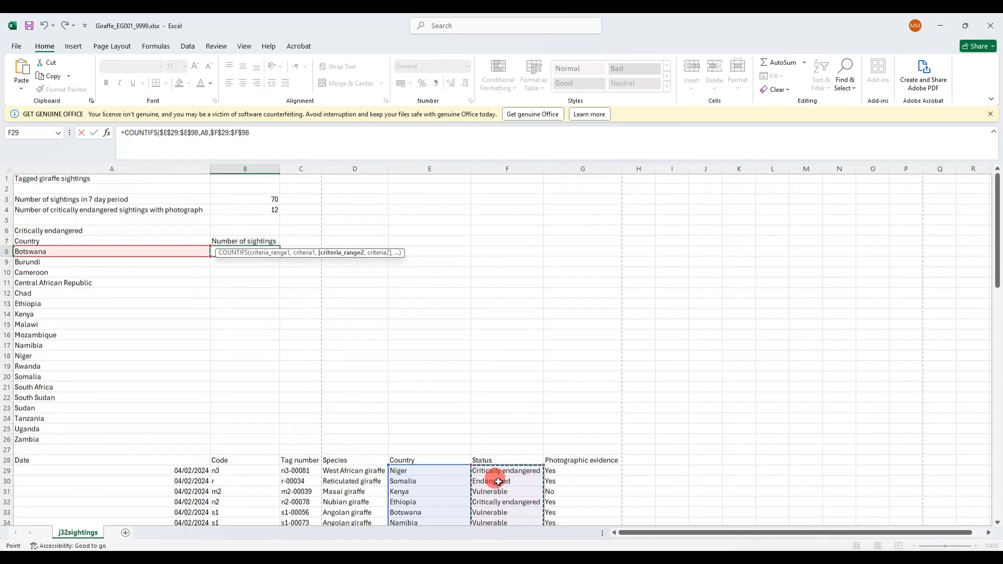
{"action": "key", "text": "F4"}
{"action": "type", "text": ","}
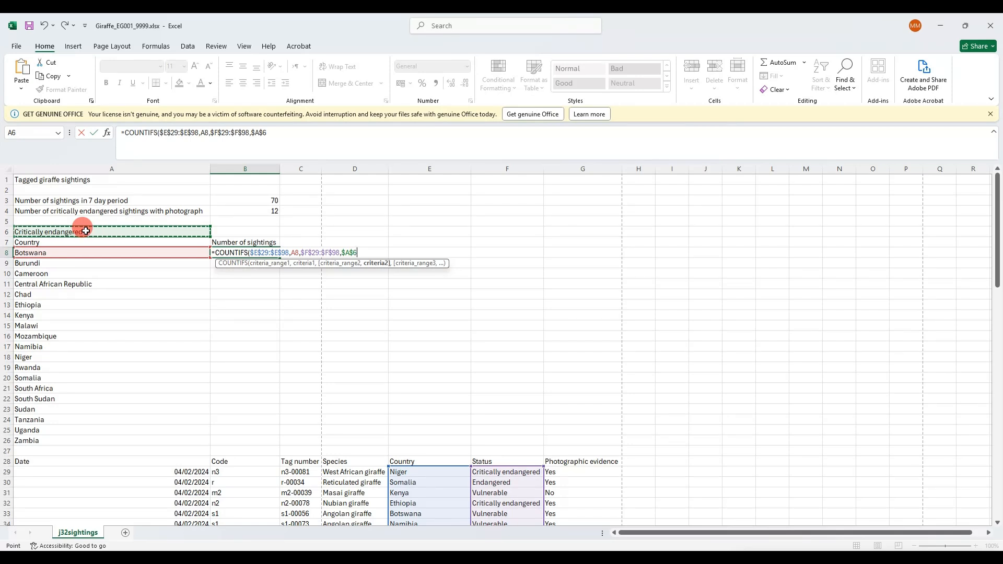
{"action": "type", "text": ")"}
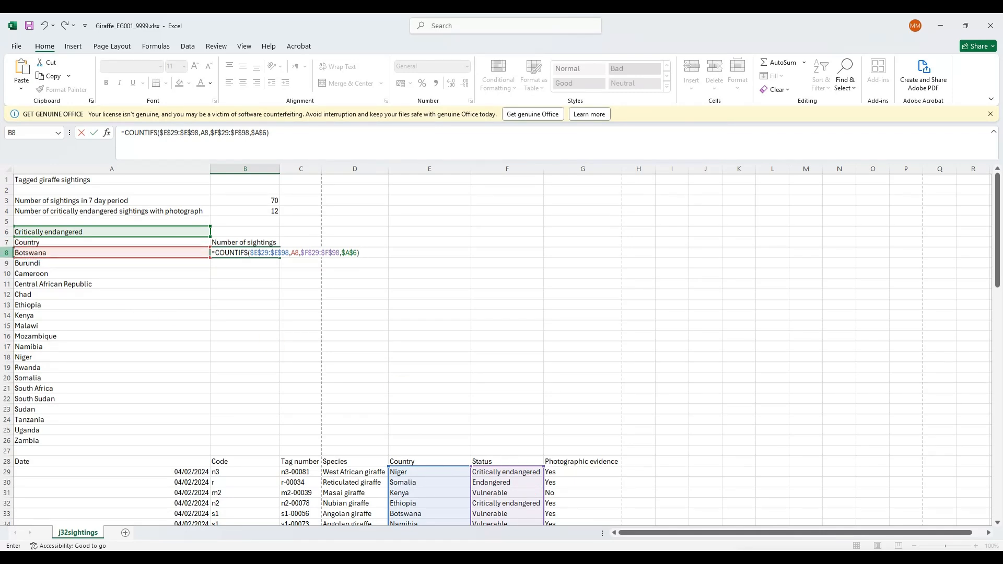
{"action": "key", "text": "Return"}
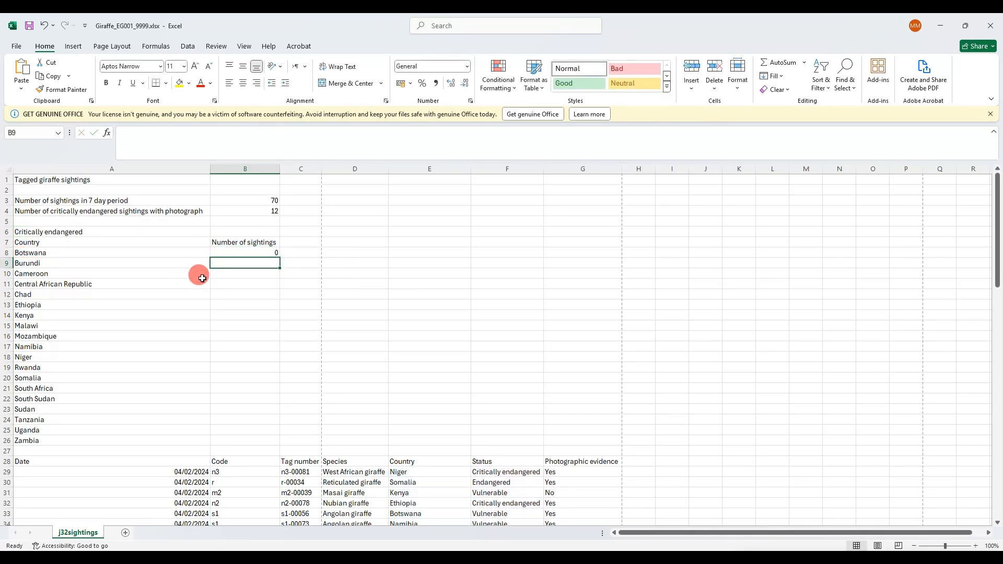
- Underline question 8's replicate instruction in the exam paper, and fill the B8 formula down to B26 in Excel
{"action": "key", "text": "alt+Tab"}
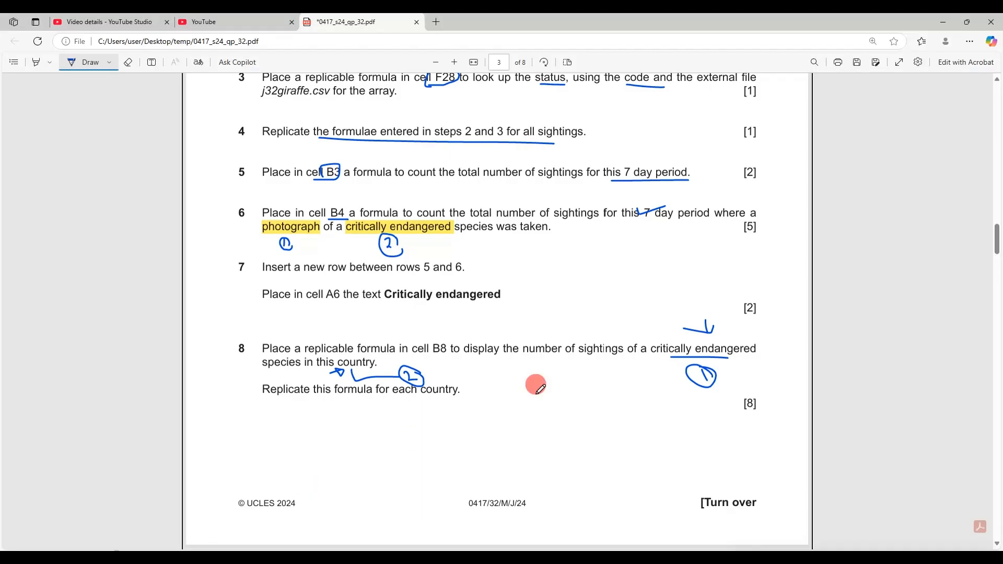
{"action": "left_click_drag", "start_coordinate": [287, 400], "coordinate": [397, 400]}
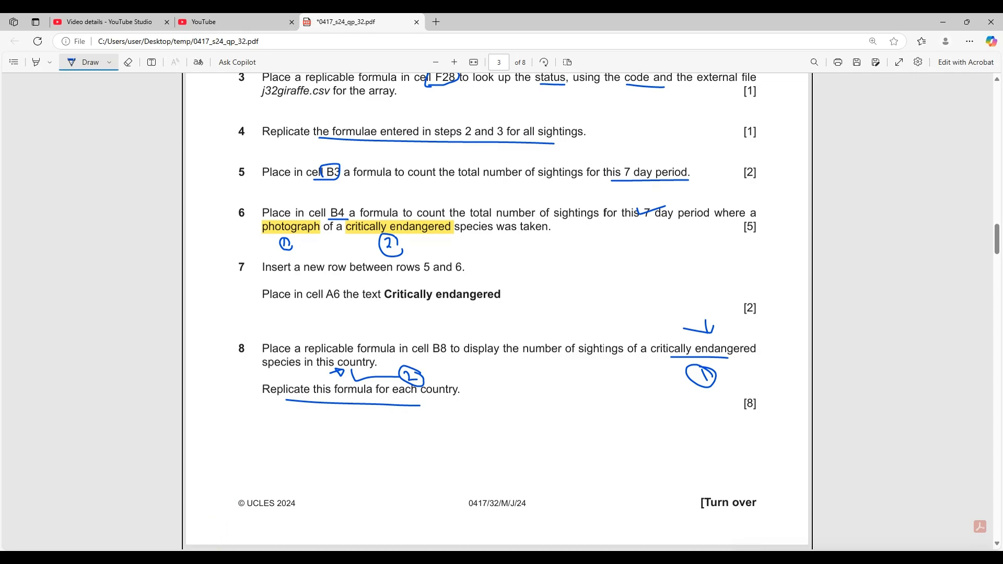
{"action": "mouse_move", "coordinate": [259, 547]}
{"action": "left_click", "coordinate": [260, 525]}
{"action": "left_click", "coordinate": [269, 253]}
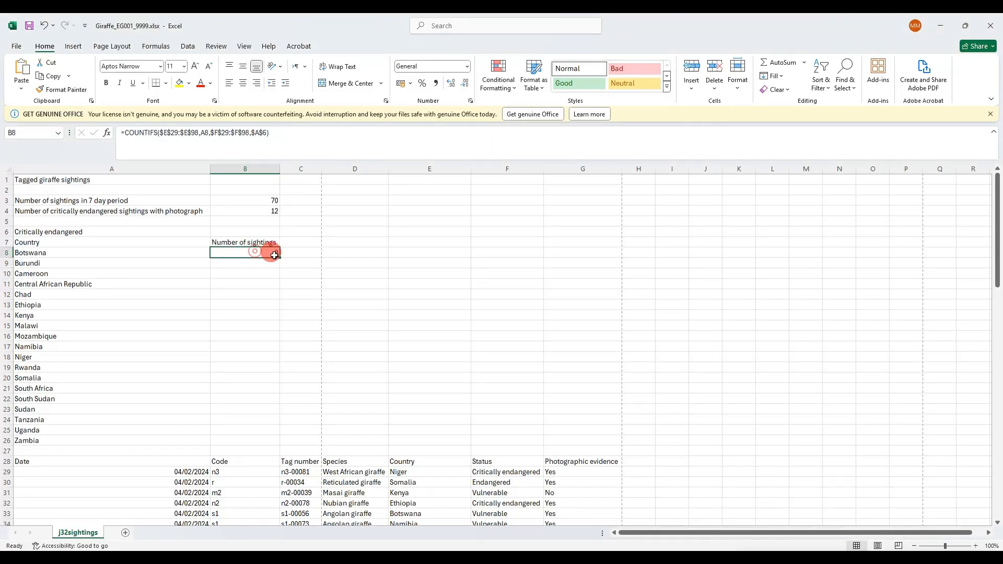
{"action": "double_click", "coordinate": [280, 258]}
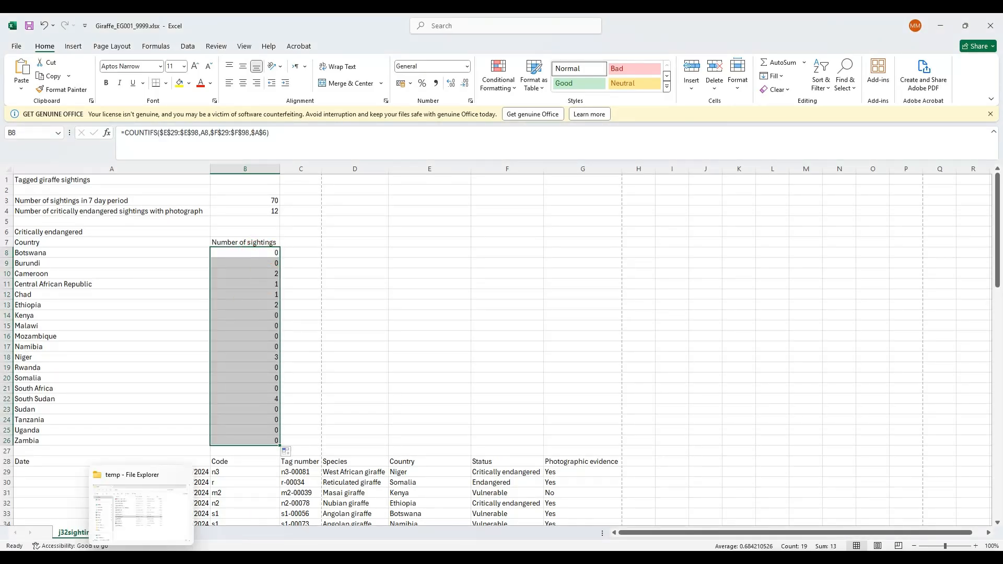
- Switch to question 9 in the exam paper and place its window as a smaller one over the spreadsheet
{"action": "left_click", "coordinate": [162, 557]}
{"action": "scroll", "coordinate": [571, 352], "scroll_direction": "down", "scroll_amount": 7}
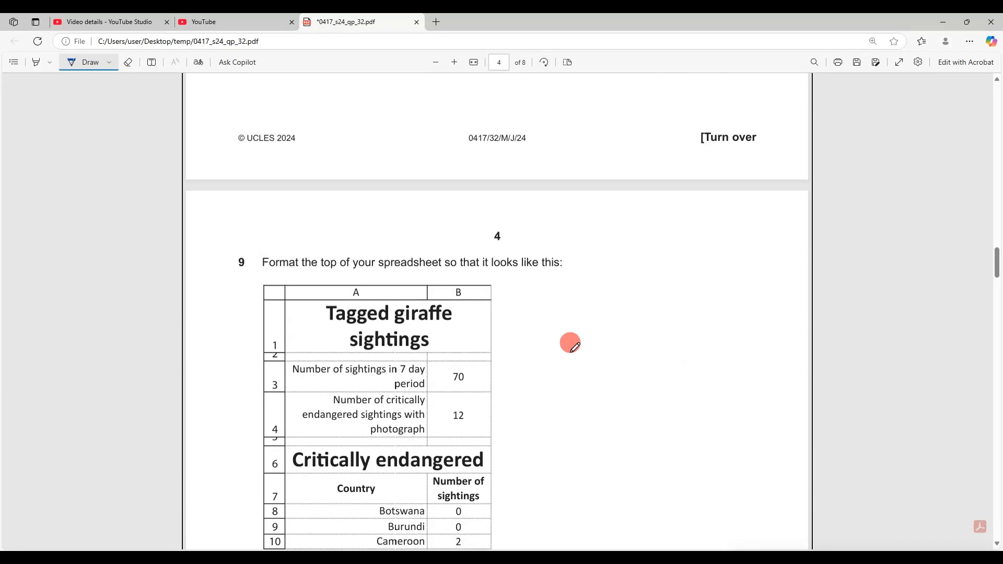
{"action": "scroll", "coordinate": [571, 344], "scroll_direction": "down", "scroll_amount": 2}
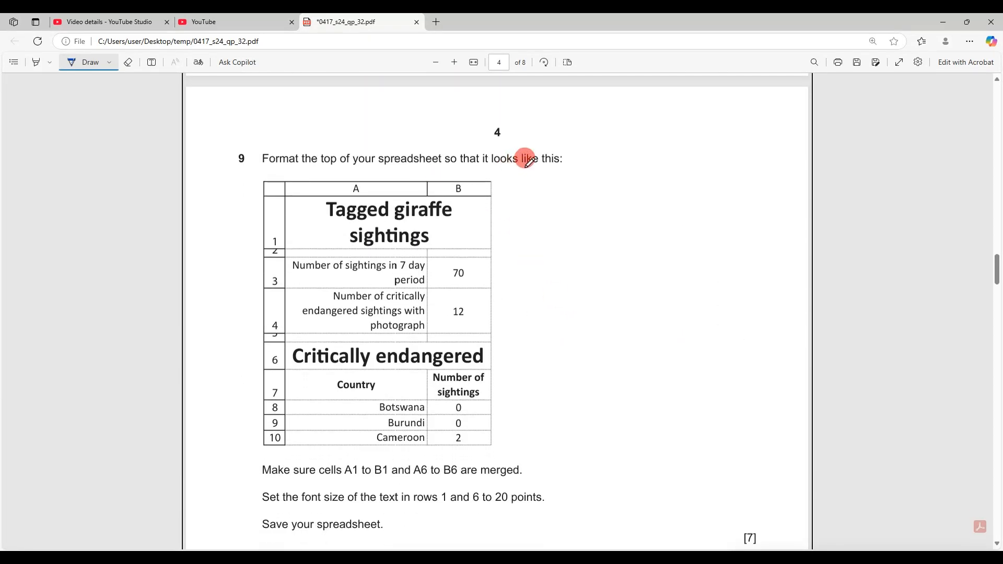
{"action": "left_click_drag", "start_coordinate": [516, 21], "coordinate": [682, 49]}
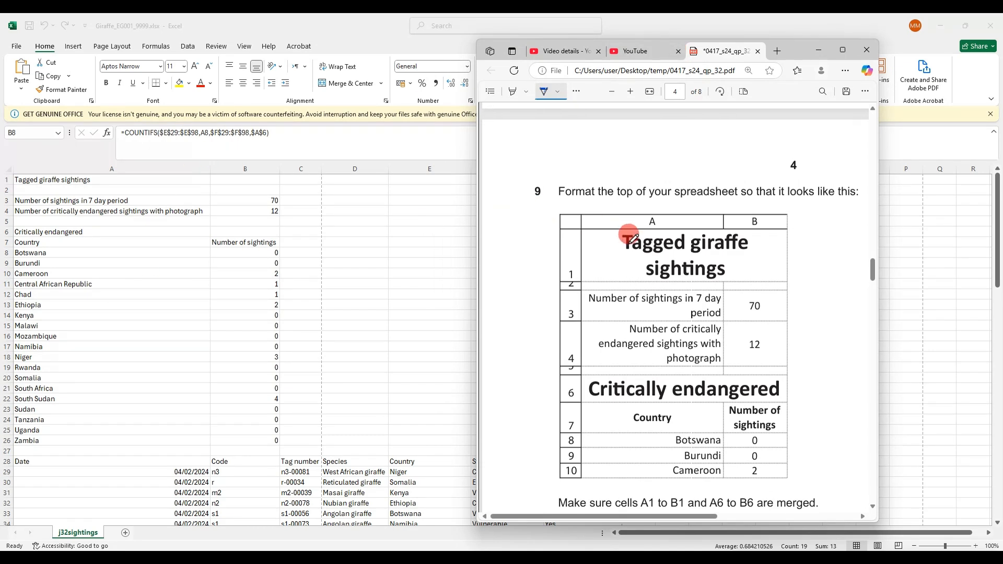
- Merge and center cells A1 to B1 containing the title in the Excel workbook
{"action": "left_click", "coordinate": [89, 179]}
{"action": "left_click_drag", "start_coordinate": [90, 179], "coordinate": [241, 179]}
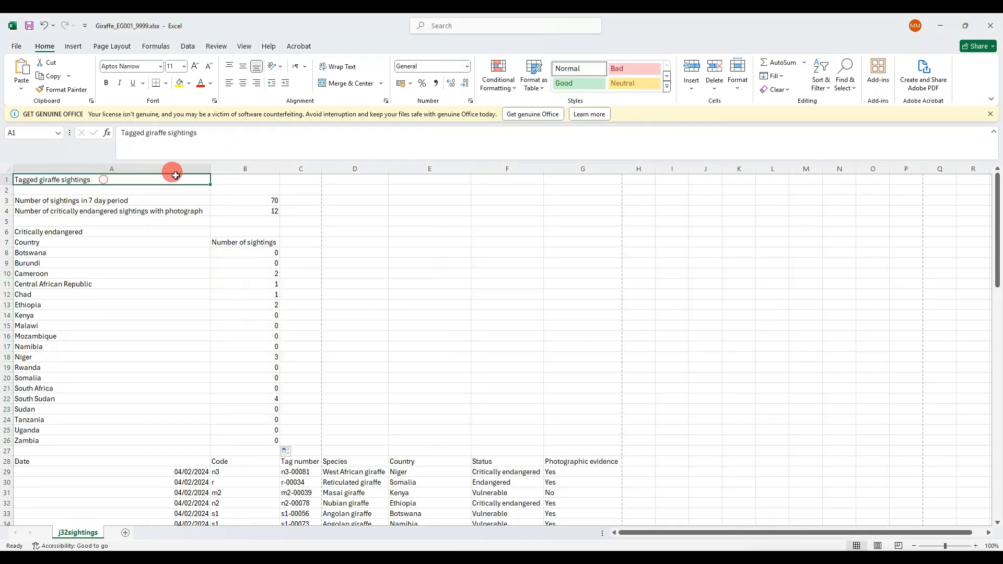
{"action": "left_click", "coordinate": [347, 83]}
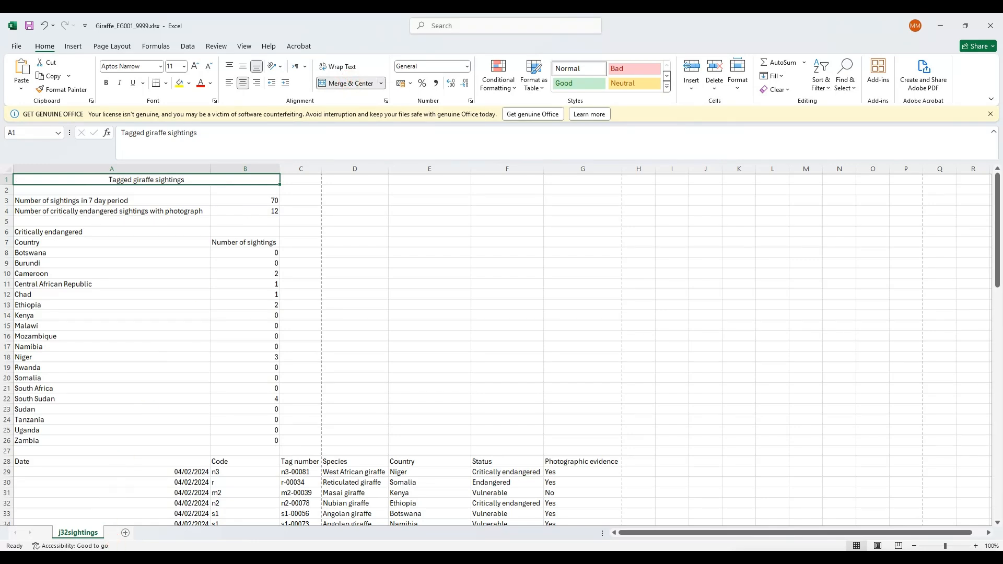
- Switch to the exam paper and circle "20 points" in question 9's font size instruction
{"action": "left_click", "coordinate": [113, 557]}
{"action": "scroll", "coordinate": [691, 346], "scroll_direction": "down", "scroll_amount": 1}
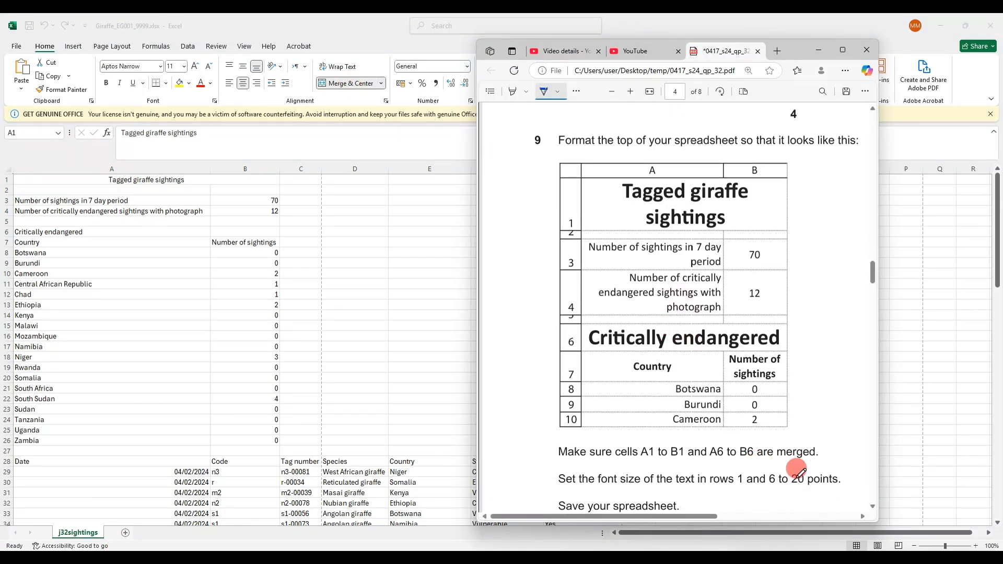
{"action": "mouse_move", "coordinate": [839, 470]}
{"action": "left_mouse_down"}
{"action": "mouse_move", "coordinate": [789, 470]}
{"action": "mouse_move", "coordinate": [828, 481]}
{"action": "left_mouse_up"}
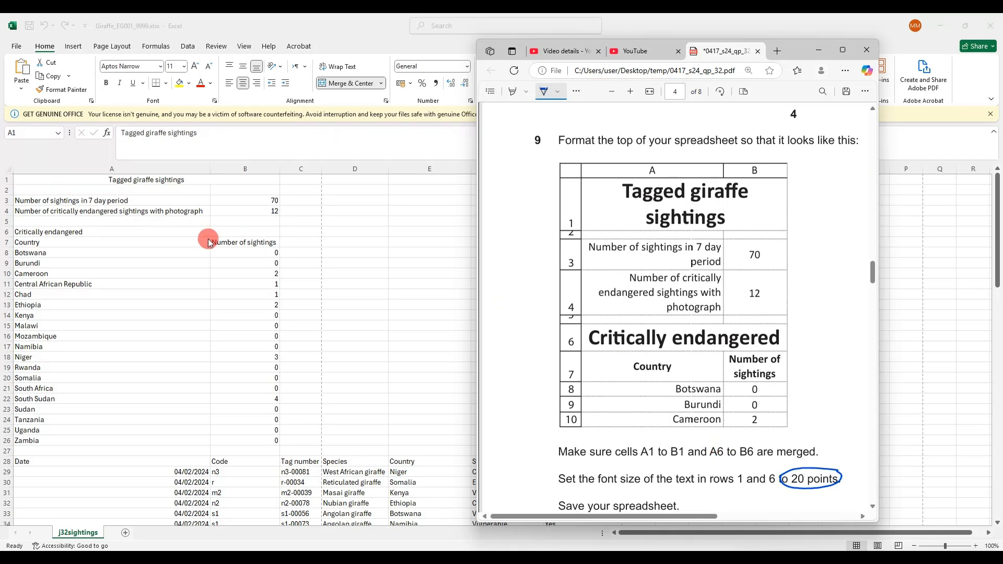
- Set the font size of the merged title in row 1 of the Excel workbook to 20 points
{"action": "left_click", "coordinate": [129, 180]}
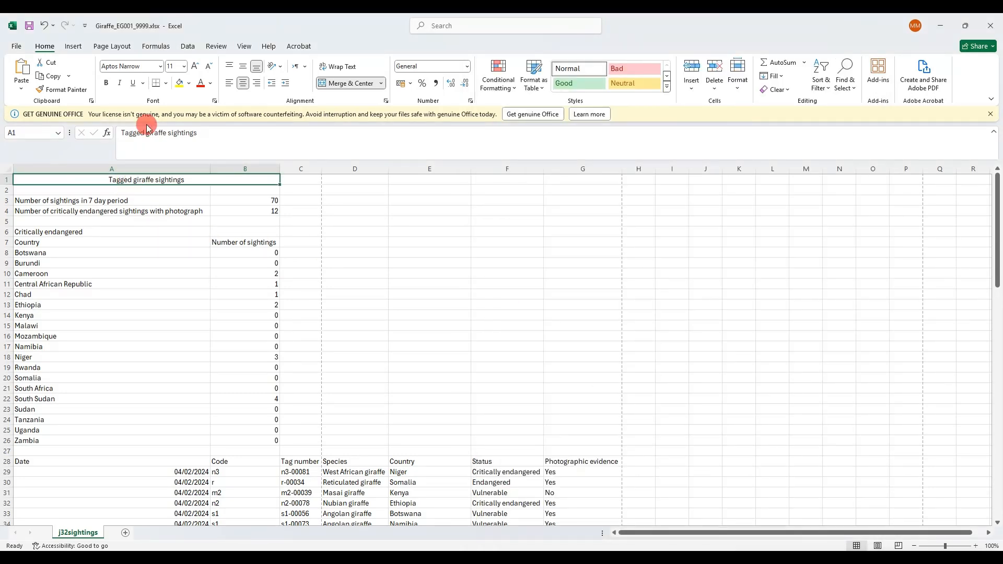
{"action": "left_click", "coordinate": [192, 68]}
{"action": "left_click", "coordinate": [191, 68]}
{"action": "left_click", "coordinate": [192, 68]}
{"action": "left_click", "coordinate": [192, 68]}
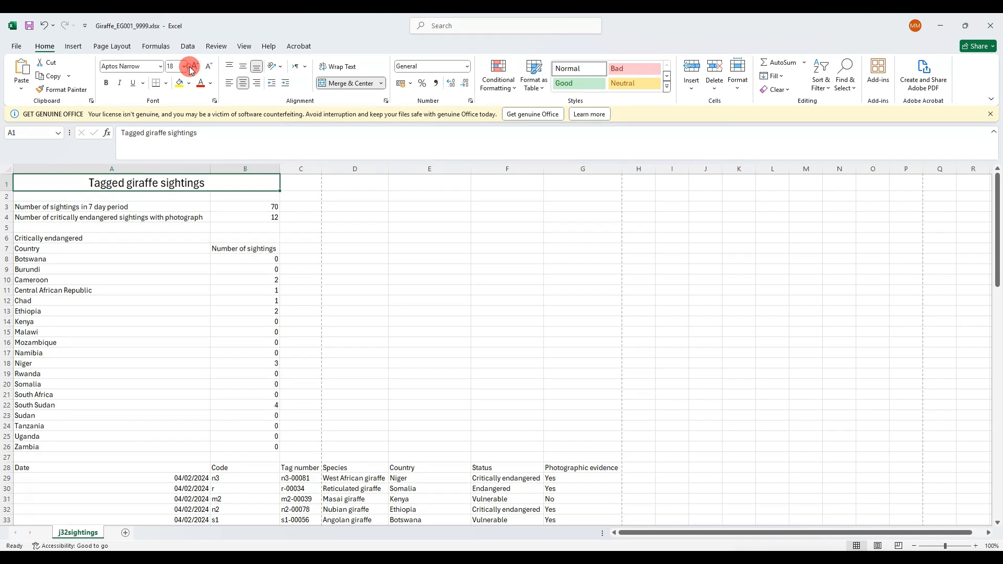
{"action": "left_click", "coordinate": [194, 67]}
- Check the title layout in question 9's example, and turn on text wrapping for the merged title cell in Excel
{"action": "key", "text": "alt+Tab"}
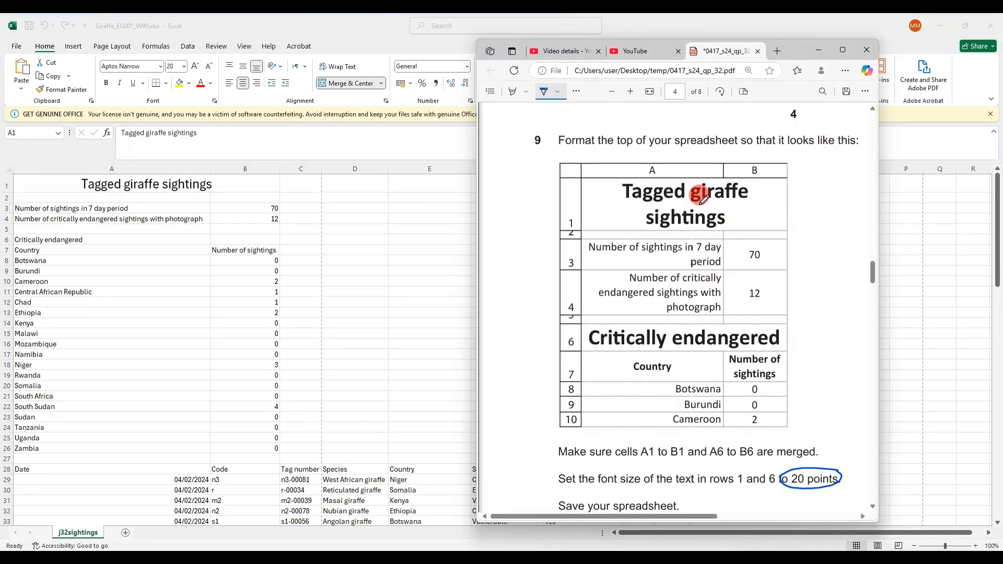
{"action": "left_click", "coordinate": [166, 184]}
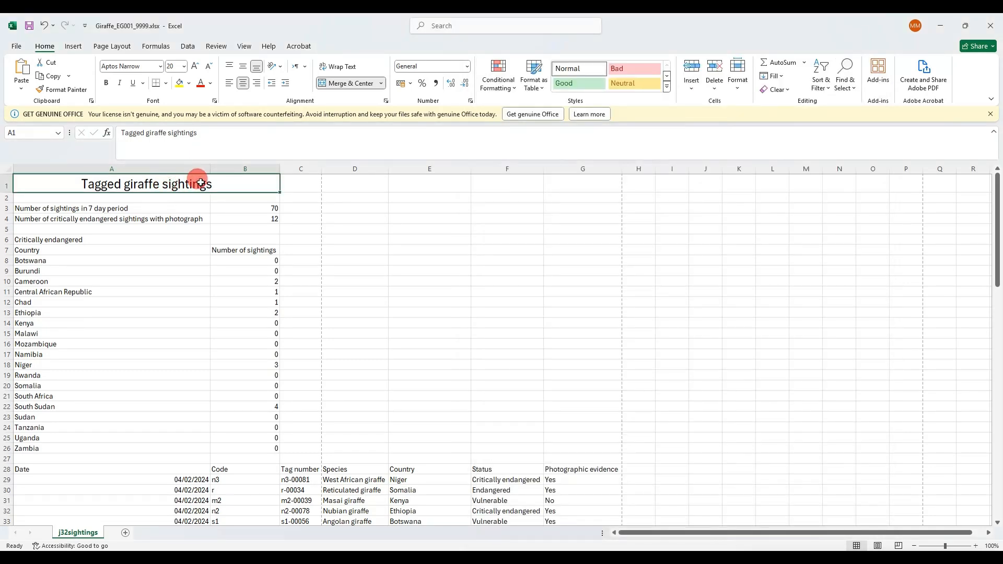
{"action": "left_click", "coordinate": [337, 68]}
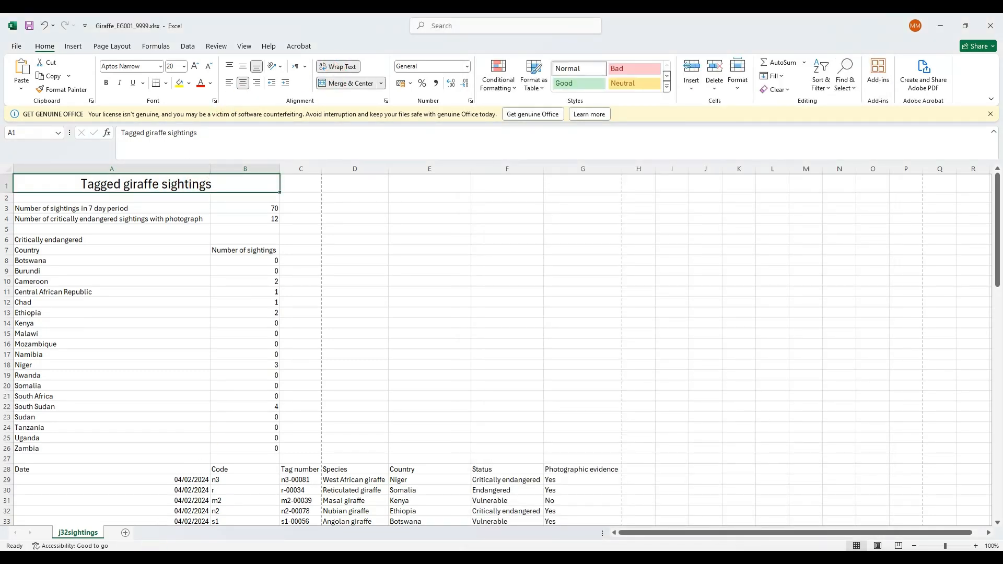
- Check question 9's example in the exam paper, and wrap and right-align the labels in cells A3:A4 in Excel
{"action": "key", "text": "alt+Tab"}
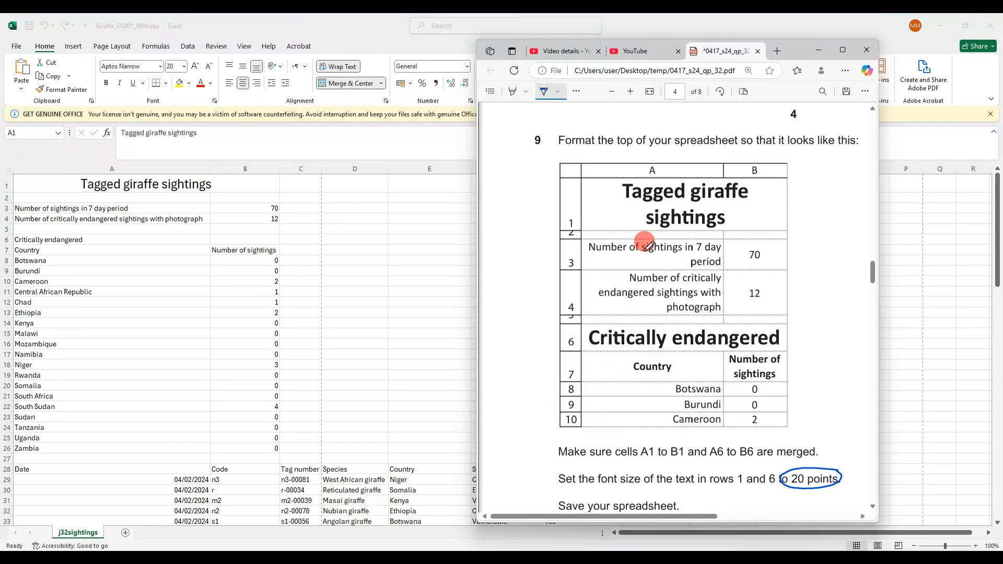
{"action": "left_click", "coordinate": [149, 209]}
{"action": "left_click_drag", "start_coordinate": [132, 208], "coordinate": [133, 215]}
{"action": "left_click", "coordinate": [335, 69]}
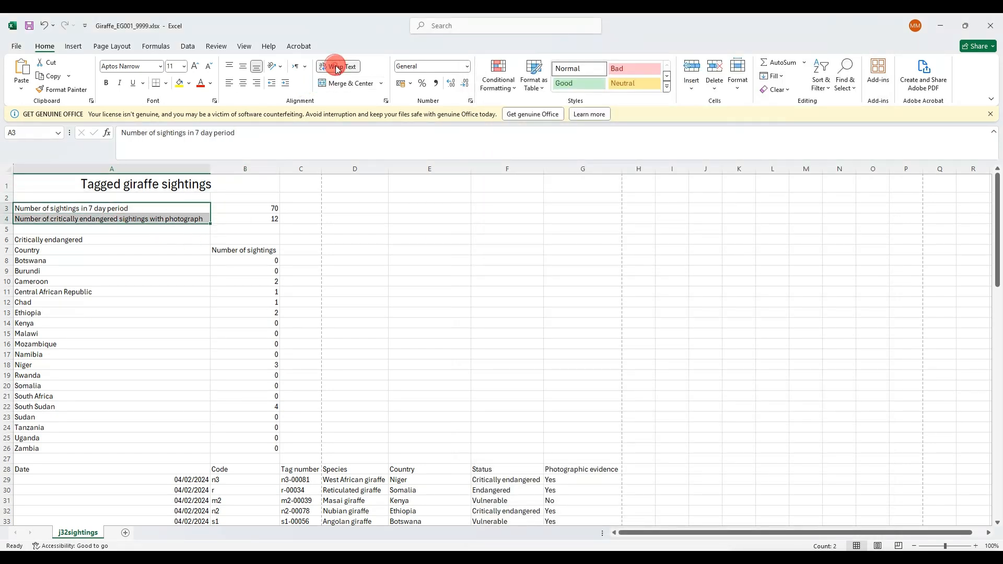
{"action": "left_click", "coordinate": [256, 84]}
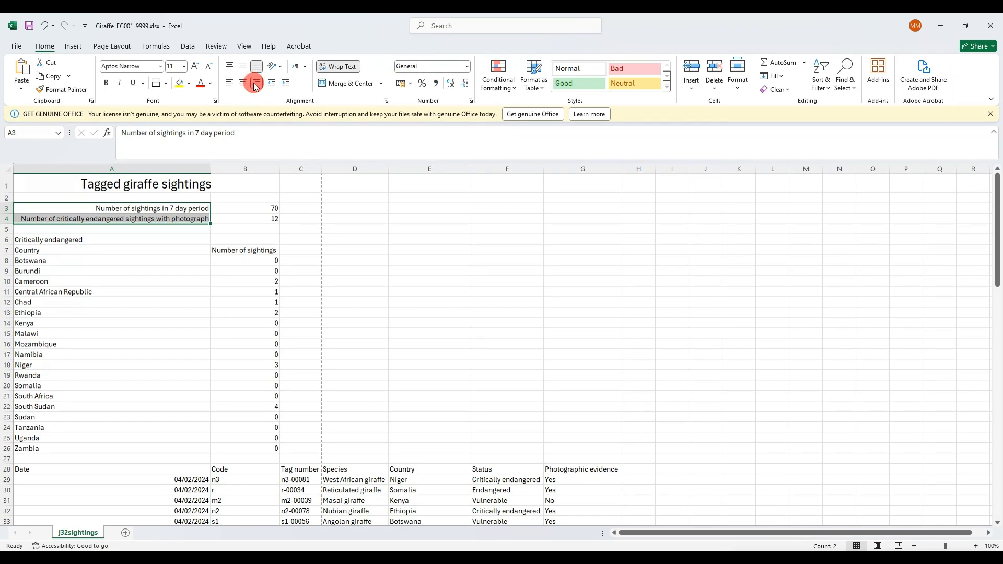
- Increase the heights of rows 3 and 4 to make room for wrapped labels
{"action": "left_click", "coordinate": [21, 214]}
{"action": "left_click_drag", "start_coordinate": [10, 212], "coordinate": [6, 245]}
{"action": "left_click", "coordinate": [118, 291]}
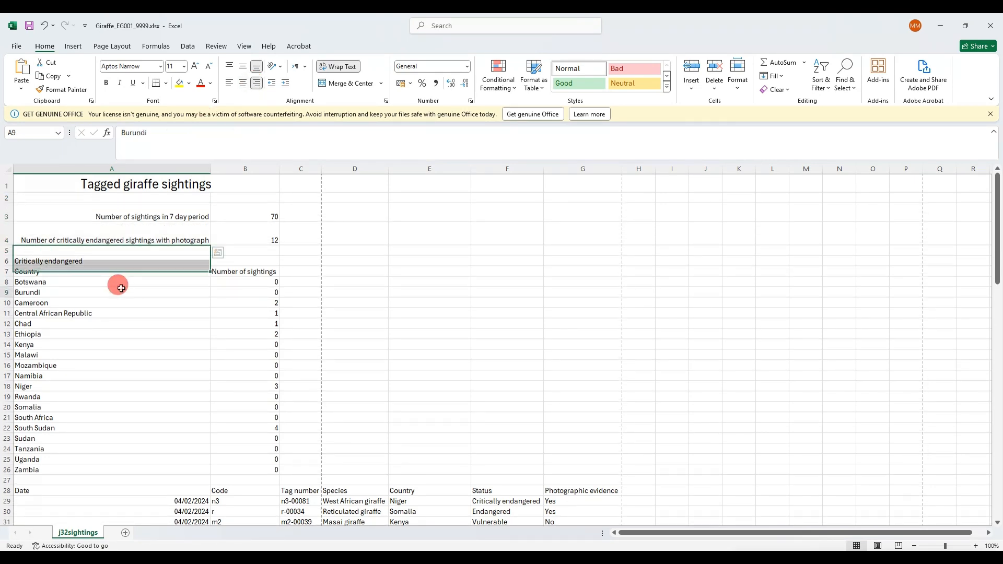
{"action": "left_click", "coordinate": [174, 185]}
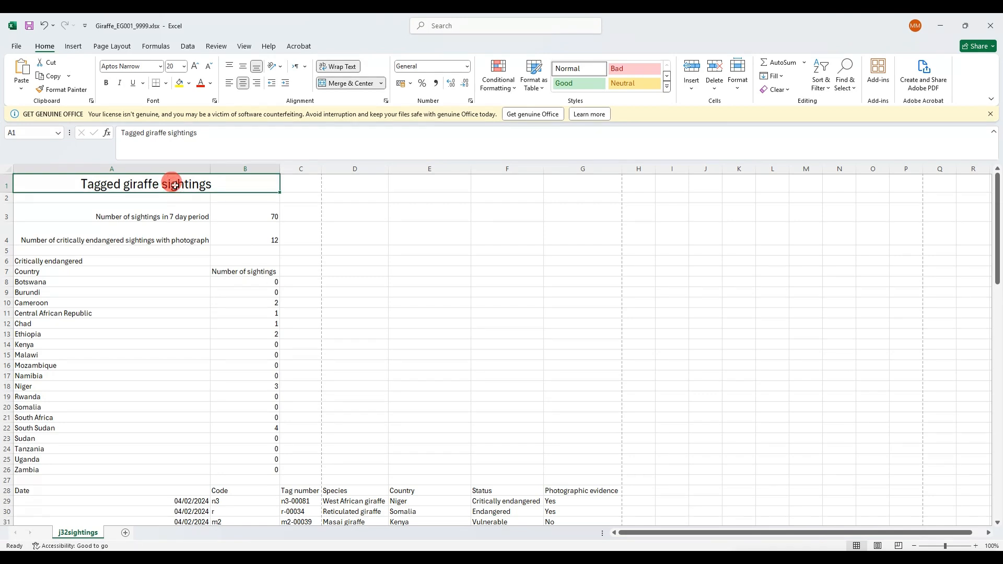
{"action": "left_click", "coordinate": [163, 227]}
- Circle "period" in question 9's example on the exam paper, and narrow column A in Excel so the A3 label wraps before that word
{"action": "key", "text": "alt+Tab"}
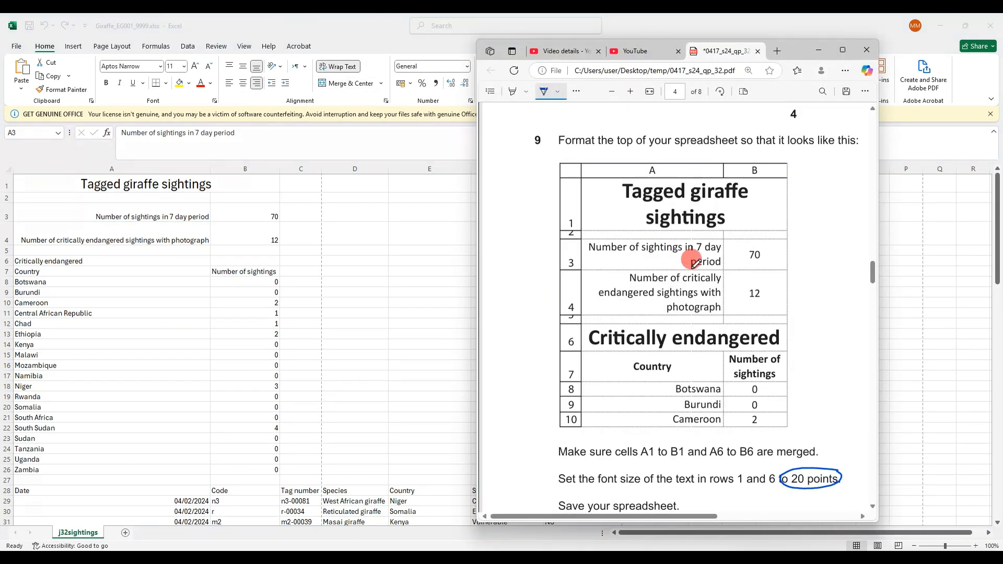
{"action": "left_click_drag", "start_coordinate": [695, 261], "coordinate": [685, 251]}
{"action": "left_click", "coordinate": [198, 215]}
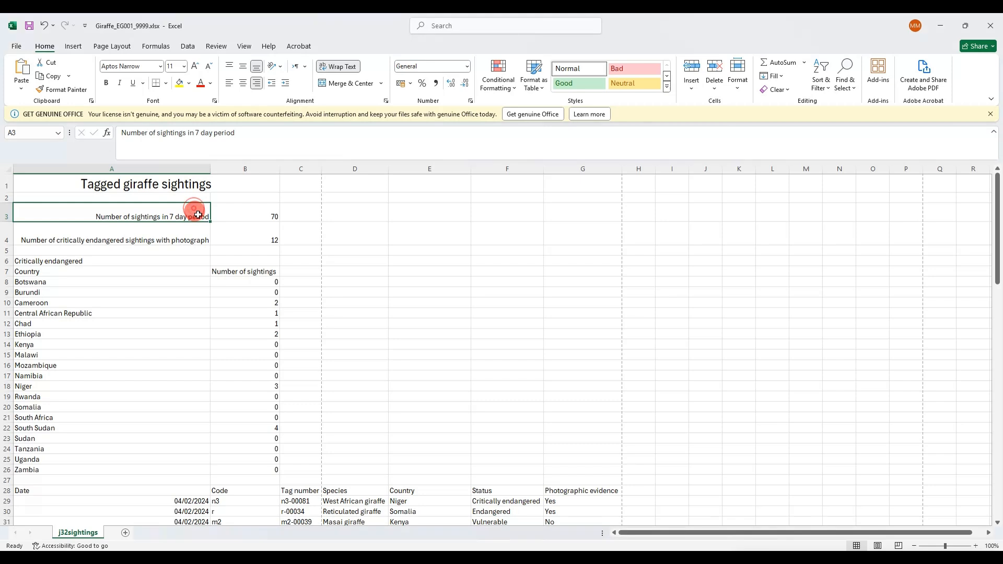
{"action": "left_click_drag", "start_coordinate": [211, 166], "coordinate": [140, 169]}
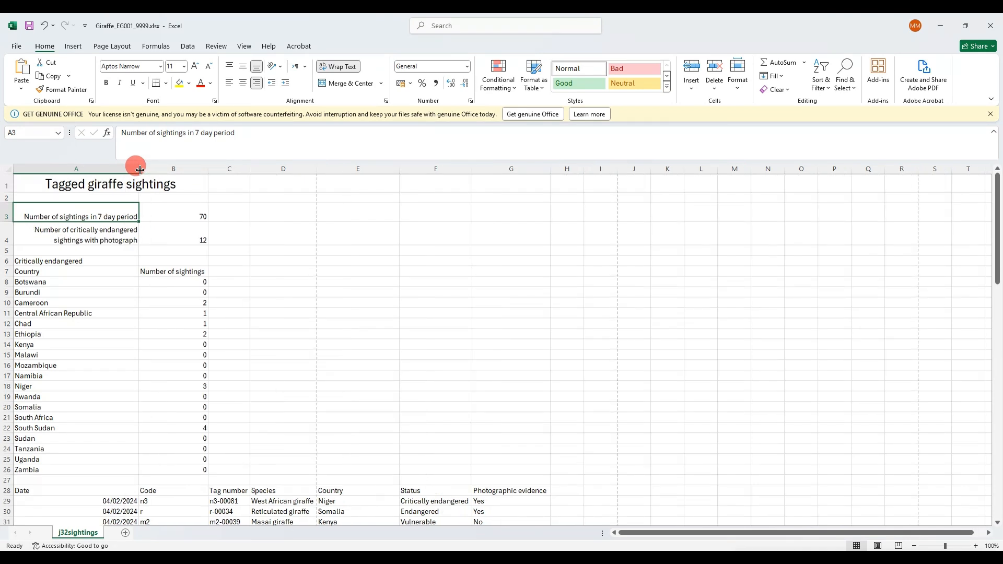
{"action": "left_click_drag", "start_coordinate": [6, 222], "coordinate": [5, 227]}
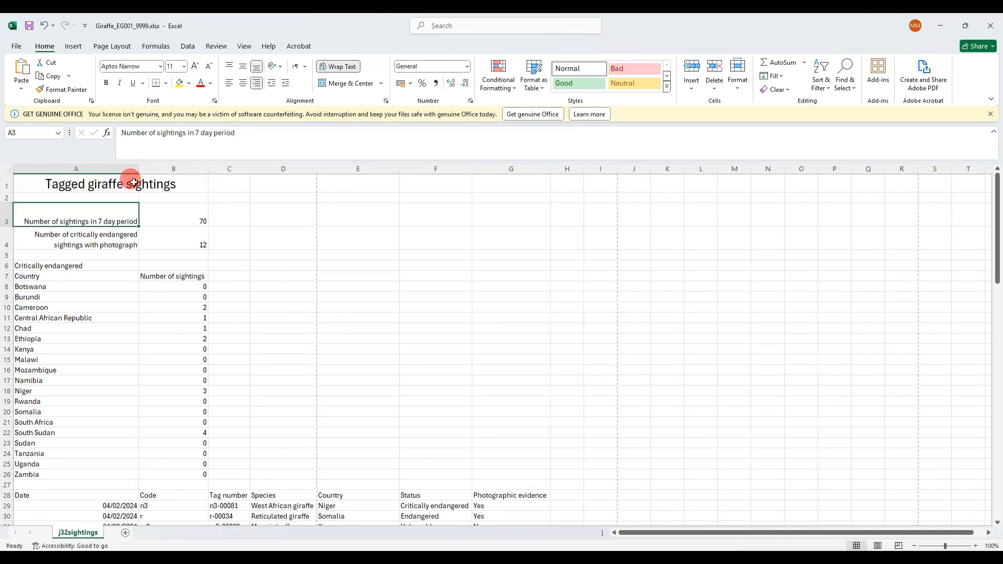
{"action": "left_click_drag", "start_coordinate": [136, 173], "coordinate": [121, 172]}
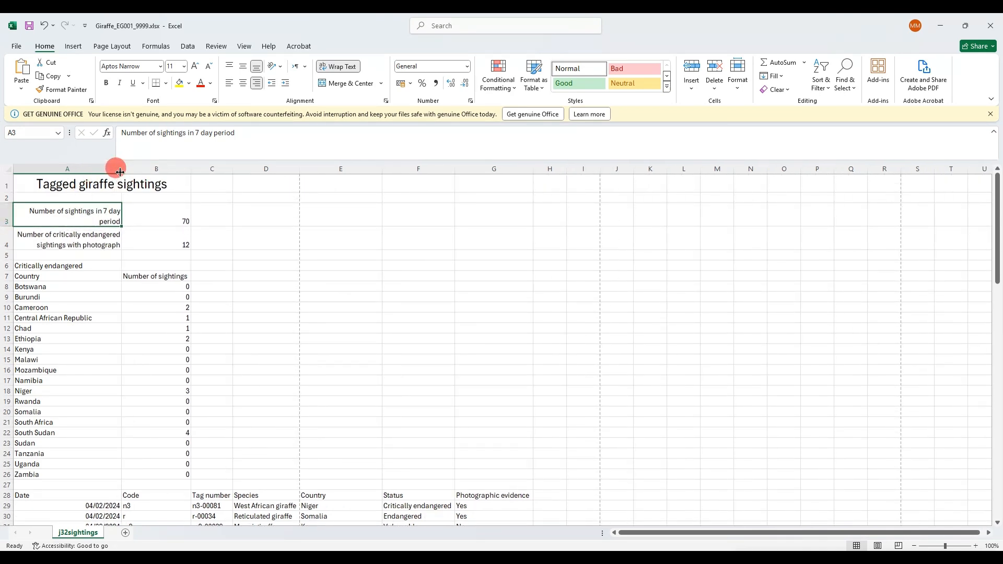
- Switch to the exam paper, underline "endangered sightings" and "photograph" in question 9's row 4 label, and return to Excel
{"action": "key", "text": "alt+Tab"}
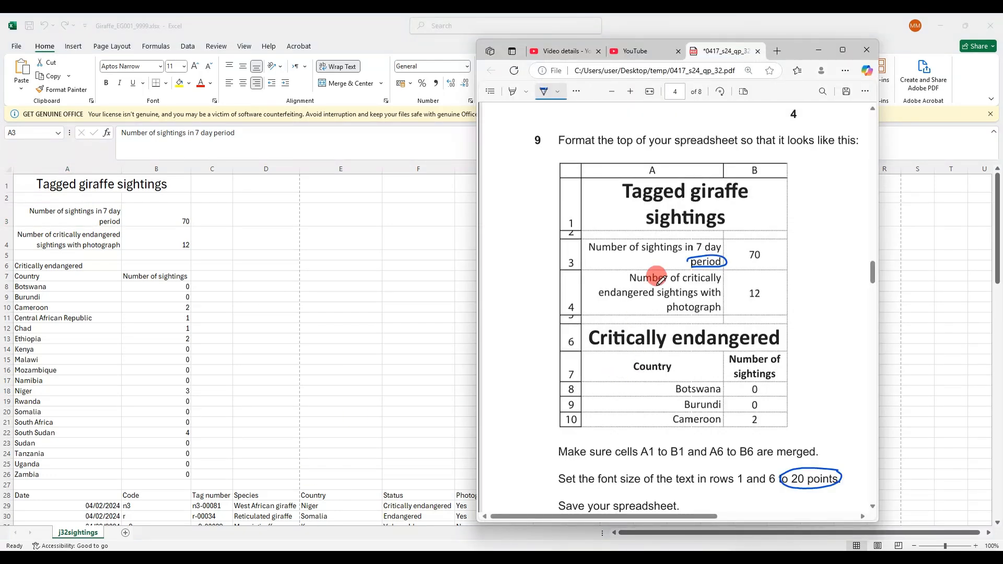
{"action": "mouse_move", "coordinate": [600, 296]}
{"action": "left_mouse_down"}
{"action": "mouse_move", "coordinate": [678, 296]}
{"action": "mouse_move", "coordinate": [704, 312]}
{"action": "left_mouse_up"}
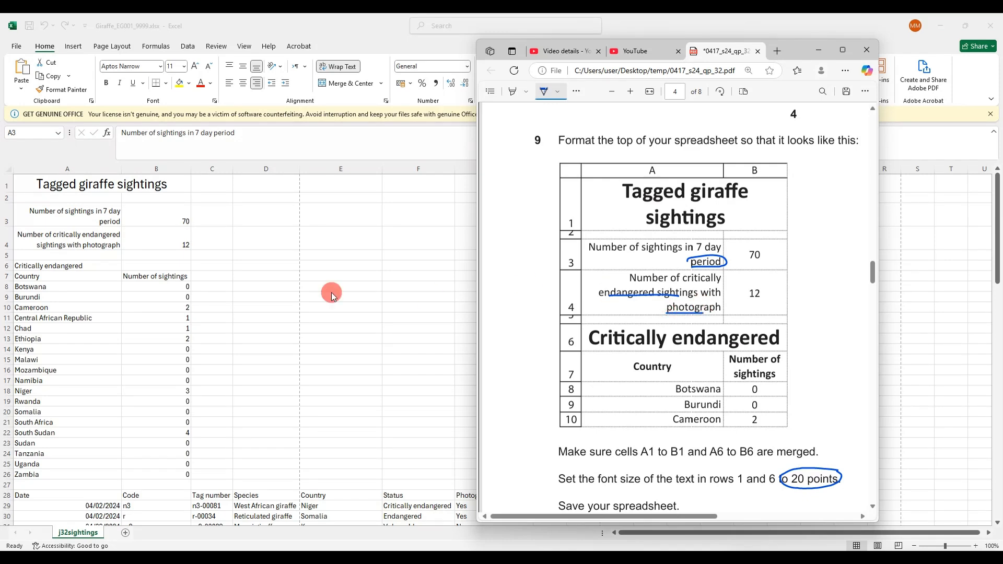
{"action": "key", "text": "alt+Tab"}
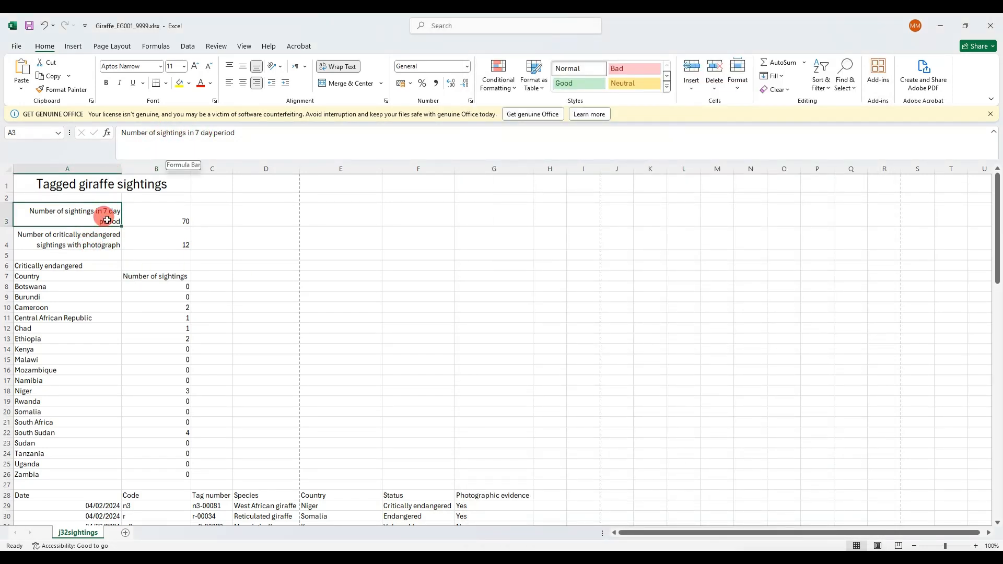
- Insert extra spaces after "critically" in cell A4's label and increase row 4's height to fit three lines of text
{"action": "left_click", "coordinate": [95, 235]}
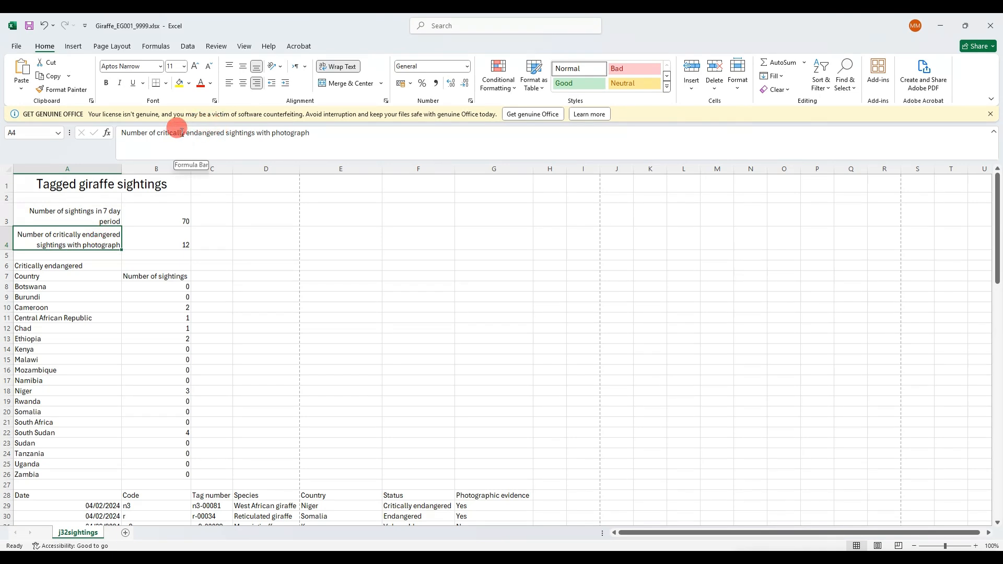
{"action": "left_click", "coordinate": [183, 133]}
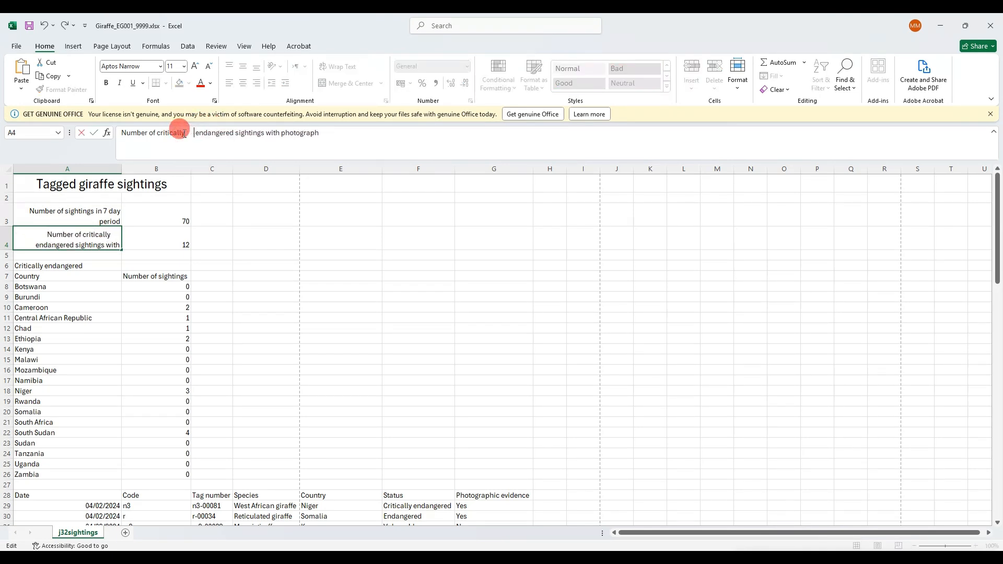
{"action": "key", "text": "Return"}
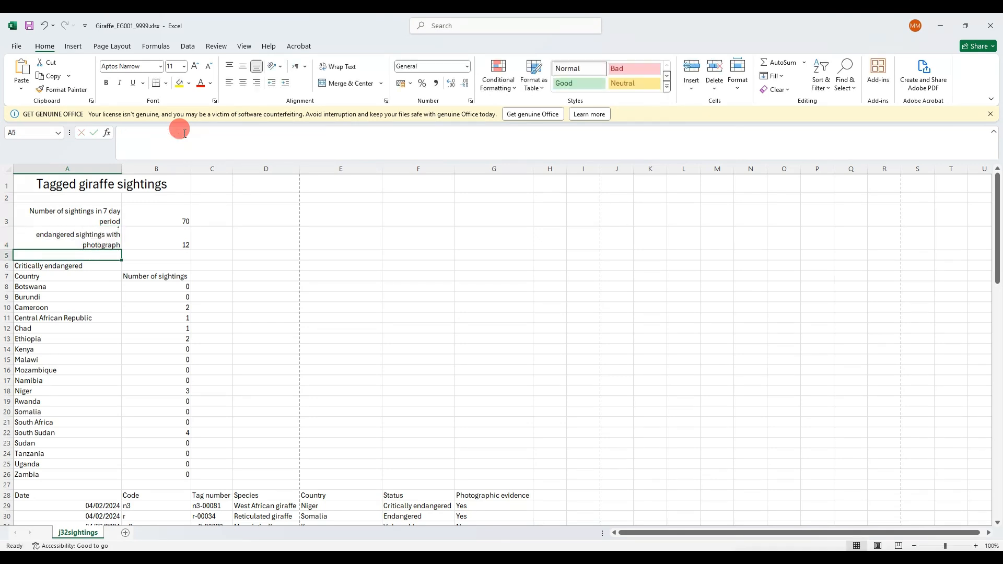
{"action": "left_click", "coordinate": [103, 236]}
{"action": "left_click_drag", "start_coordinate": [10, 251], "coordinate": [10, 258]}
- Circle the values 70 and 12 in question 9's example, and center cells B3:B4 horizontally and vertically in Excel
{"action": "left_click", "coordinate": [130, 559]}
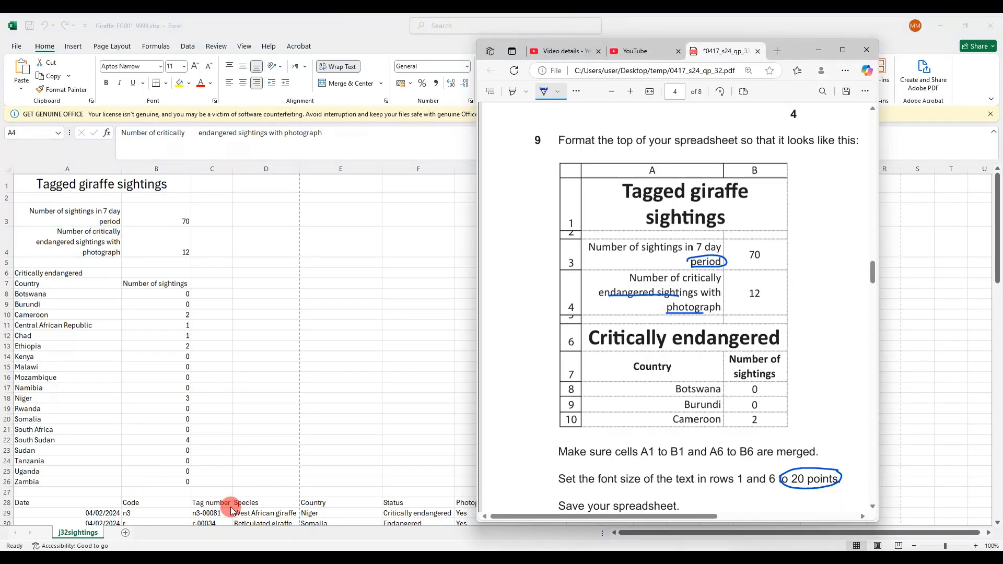
{"action": "left_click_drag", "start_coordinate": [747, 258], "coordinate": [742, 259]}
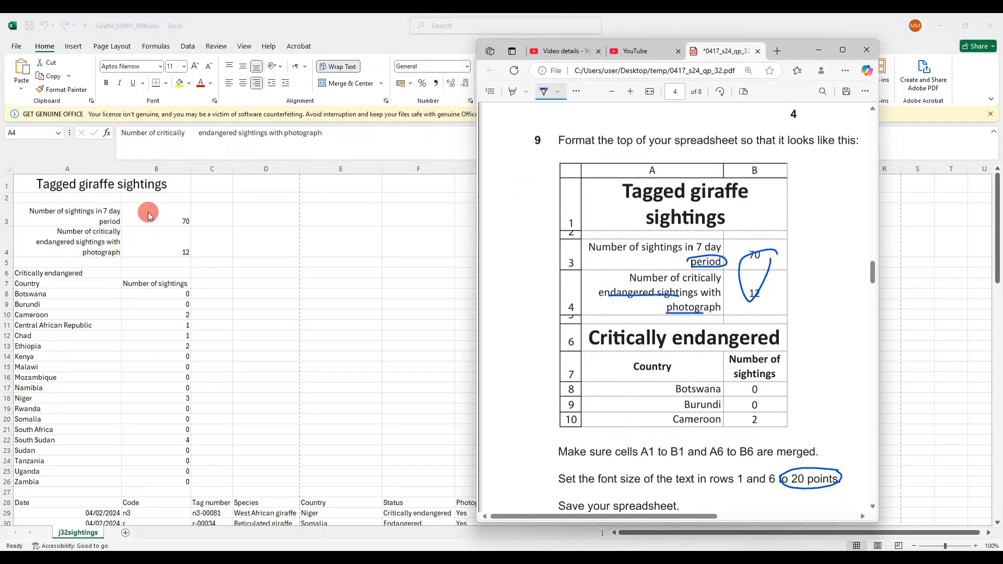
{"action": "left_click_drag", "start_coordinate": [149, 215], "coordinate": [171, 234]}
{"action": "left_click", "coordinate": [243, 82]}
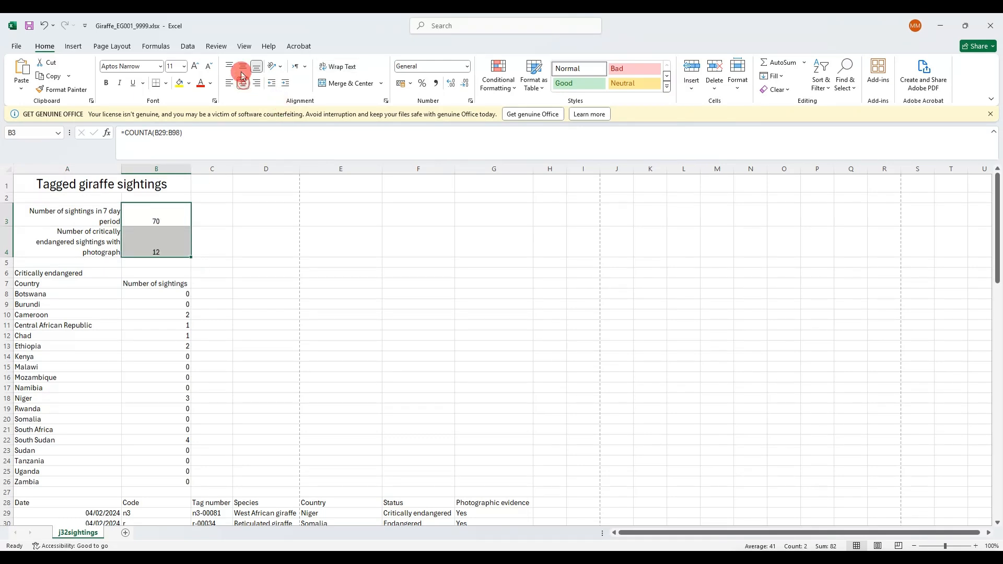
{"action": "left_click", "coordinate": [242, 67]}
- Underline the title in question 9's example, and split Excel's title onto two lines with spaces before "sightings" and a taller row 1
{"action": "key", "text": "alt+Tab"}
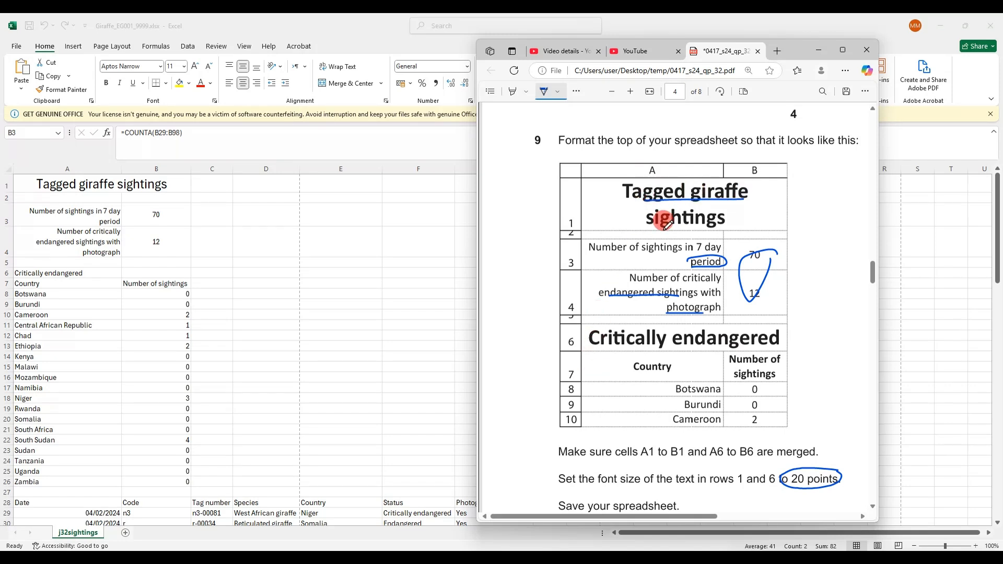
{"action": "left_click", "coordinate": [151, 184]}
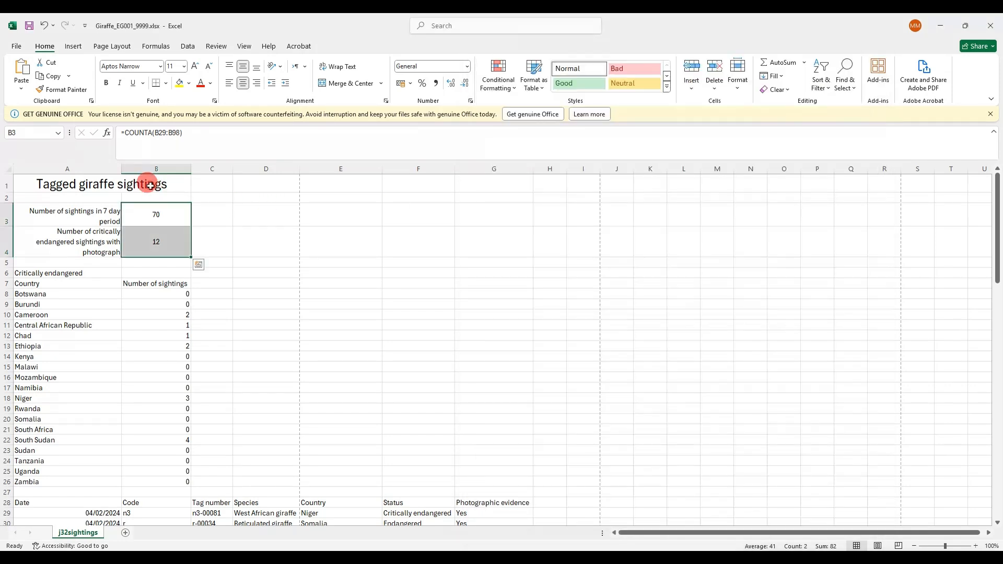
{"action": "left_click", "coordinate": [167, 132]}
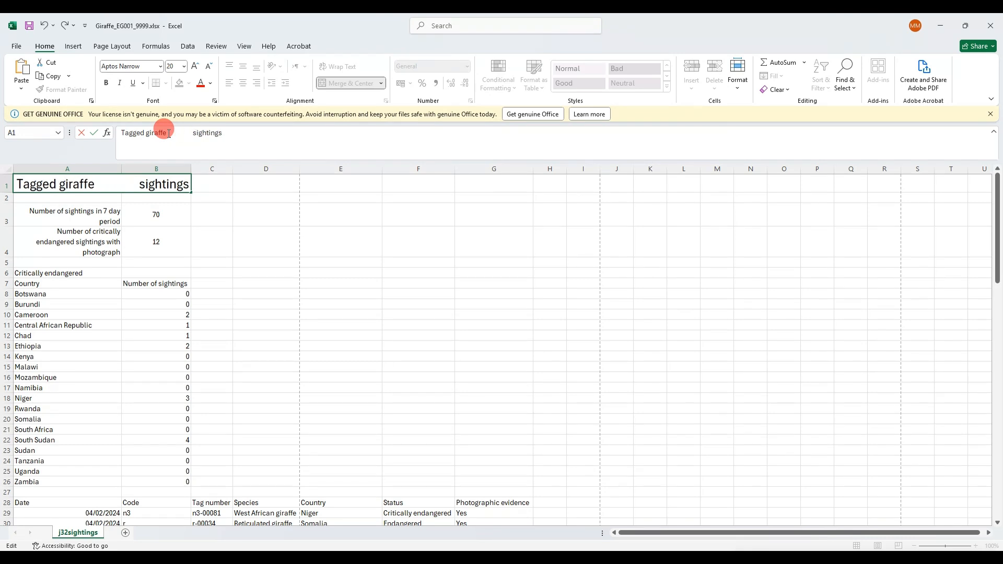
{"action": "key", "text": "Return"}
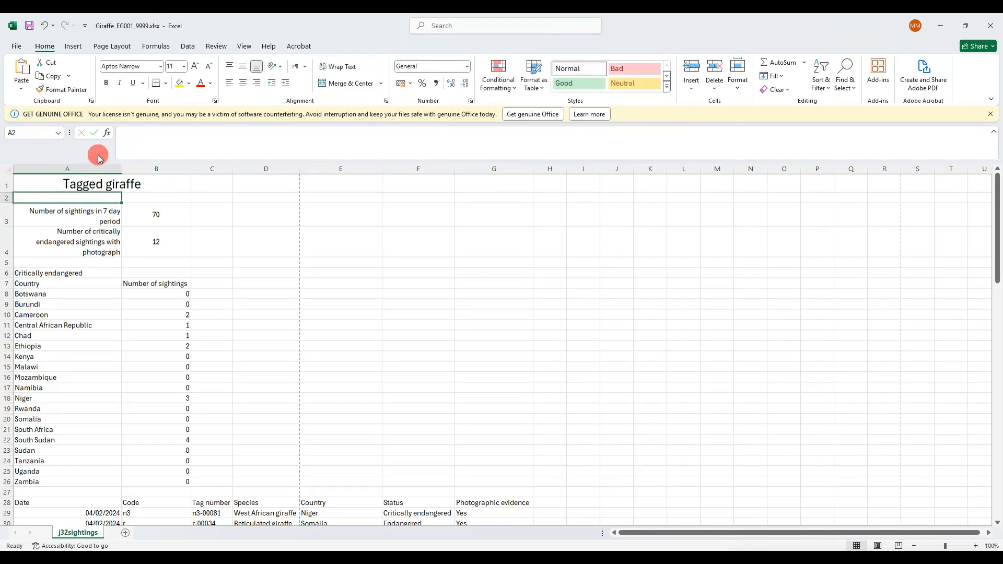
{"action": "left_click_drag", "start_coordinate": [12, 192], "coordinate": [12, 213]}
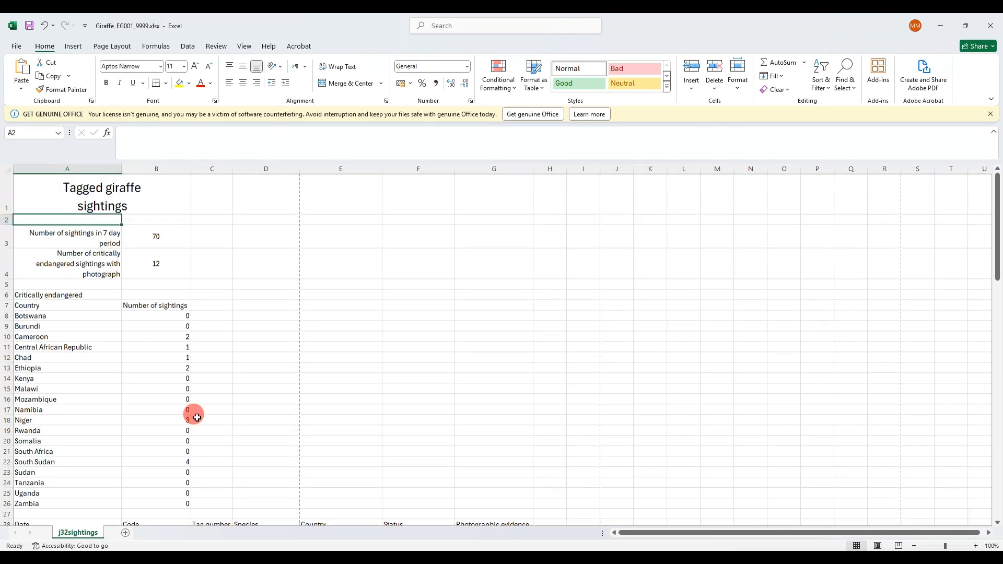
- Check question 9's example, then bold the merged title in Excel and reduce the heights of blank rows 2 and 5
{"action": "key", "text": "alt+Tab"}
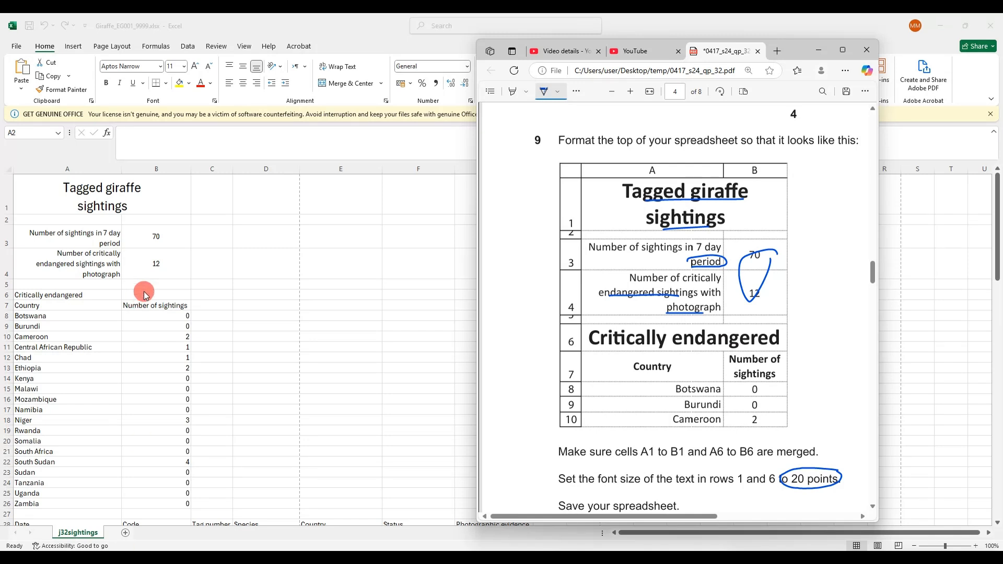
{"action": "left_click", "coordinate": [113, 187]}
{"action": "left_click", "coordinate": [106, 83]}
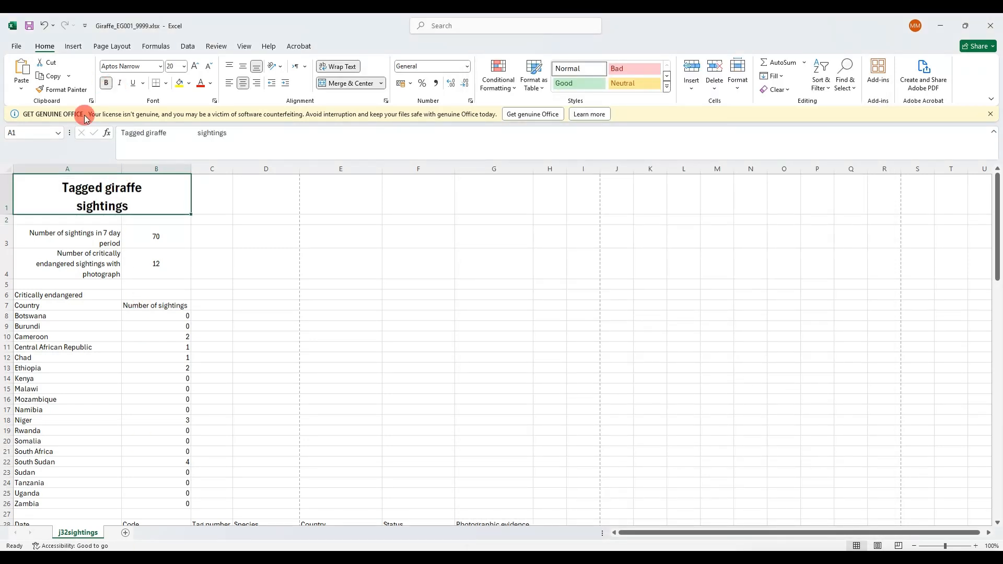
{"action": "left_click_drag", "start_coordinate": [11, 226], "coordinate": [11, 220]}
{"action": "left_click_drag", "start_coordinate": [6, 284], "coordinate": [6, 280]}
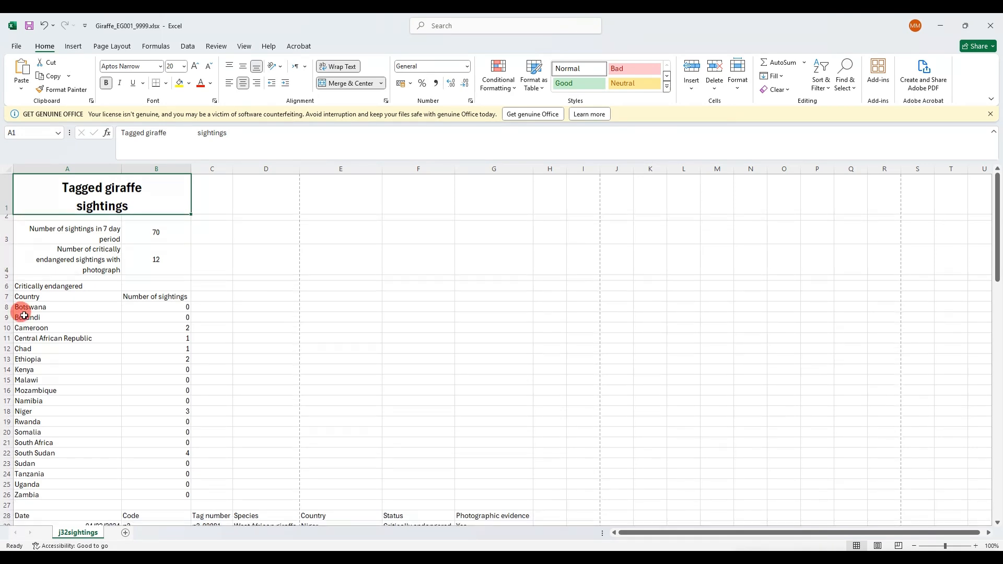
- Underline "Critically endangered" in question 9's example, and merge, center and bold that heading across cells A6 to B6 in Excel
{"action": "key", "text": "alt+Tab"}
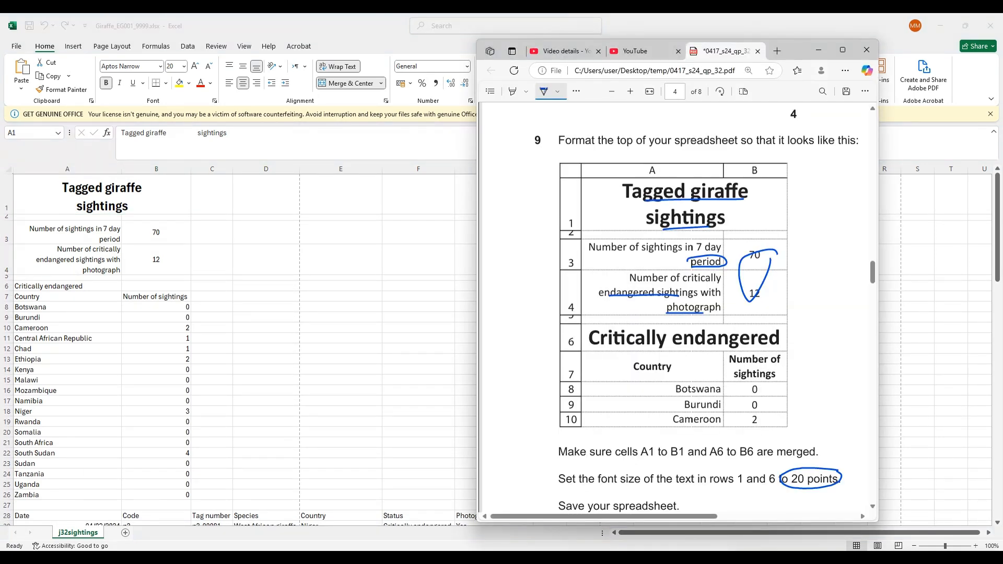
{"action": "left_click_drag", "start_coordinate": [595, 345], "coordinate": [778, 347]}
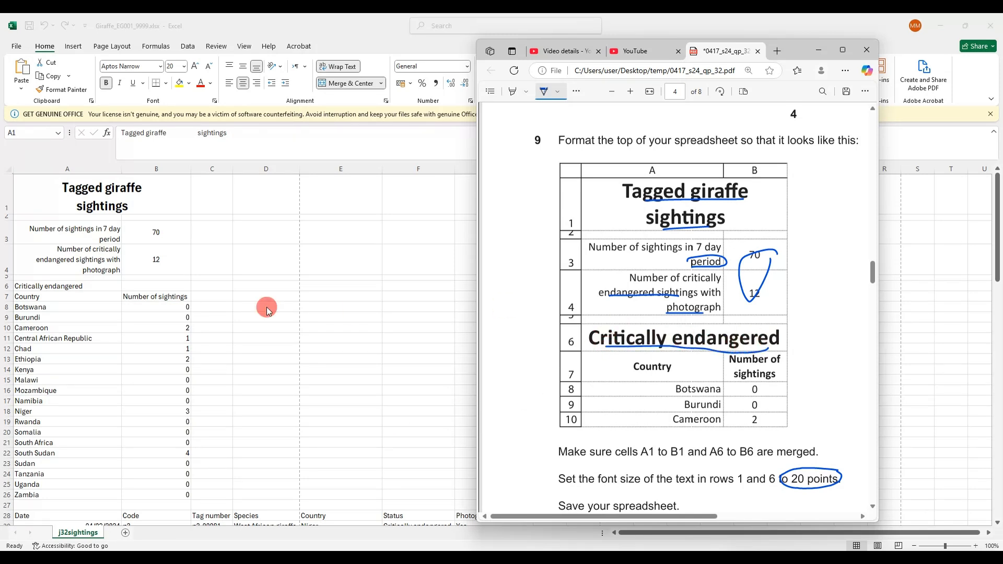
{"action": "key", "text": "alt+Tab"}
{"action": "left_click_drag", "start_coordinate": [84, 286], "coordinate": [157, 286]}
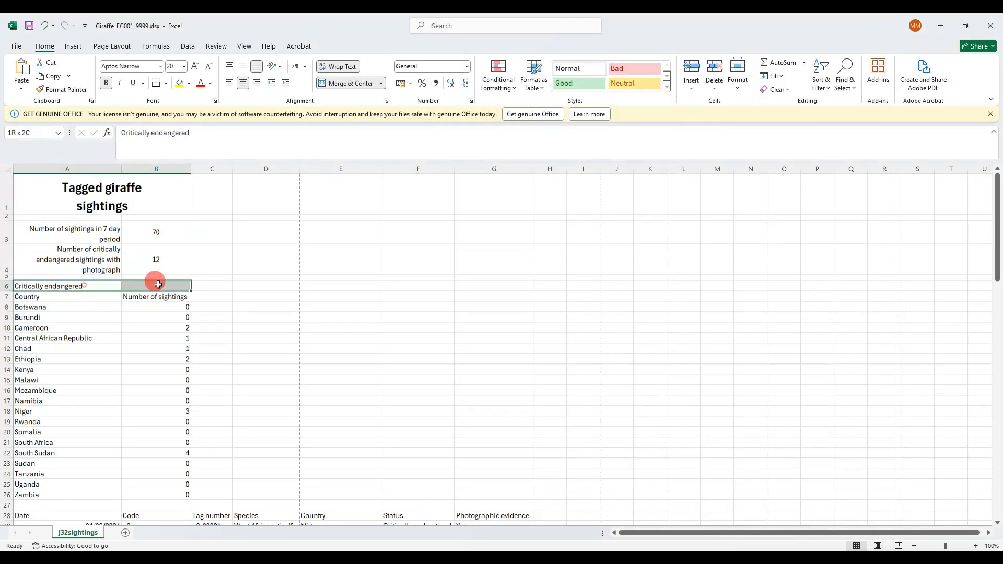
{"action": "left_click", "coordinate": [336, 84]}
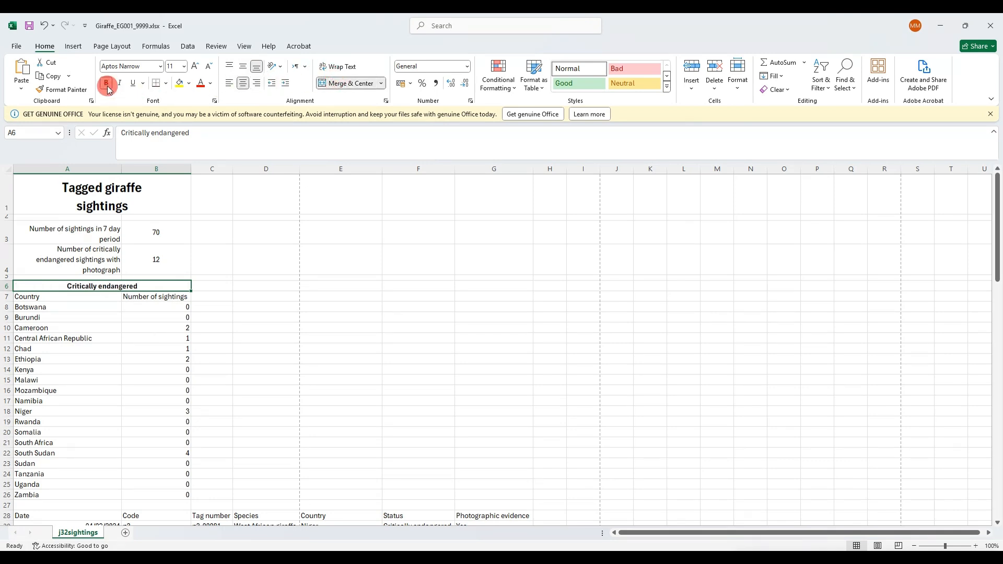
- Check the font size in question 9, and set the merged "Critically endangered" heading in row 6 of Excel to 20 points
{"action": "key", "text": "alt+Tab"}
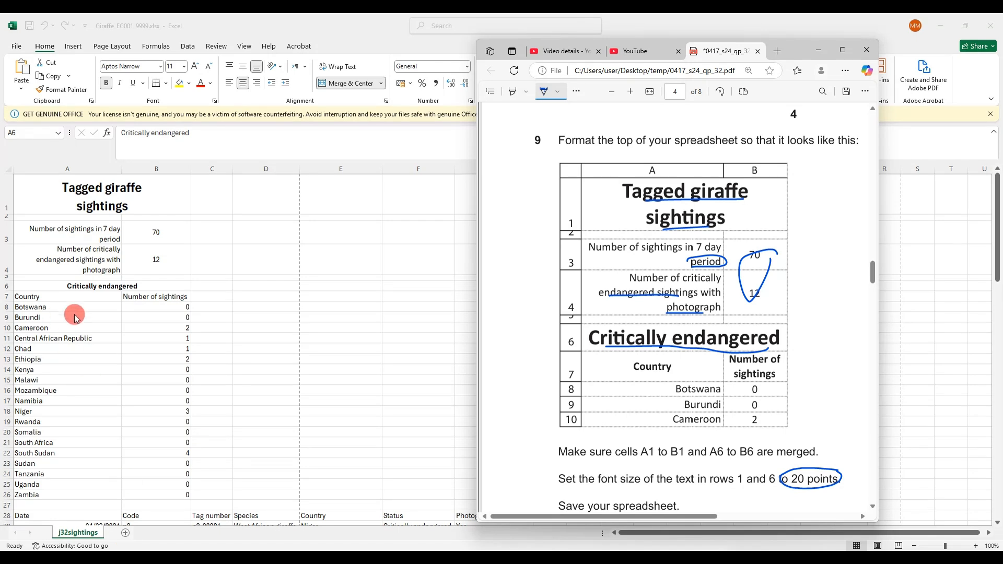
{"action": "left_click", "coordinate": [94, 287]}
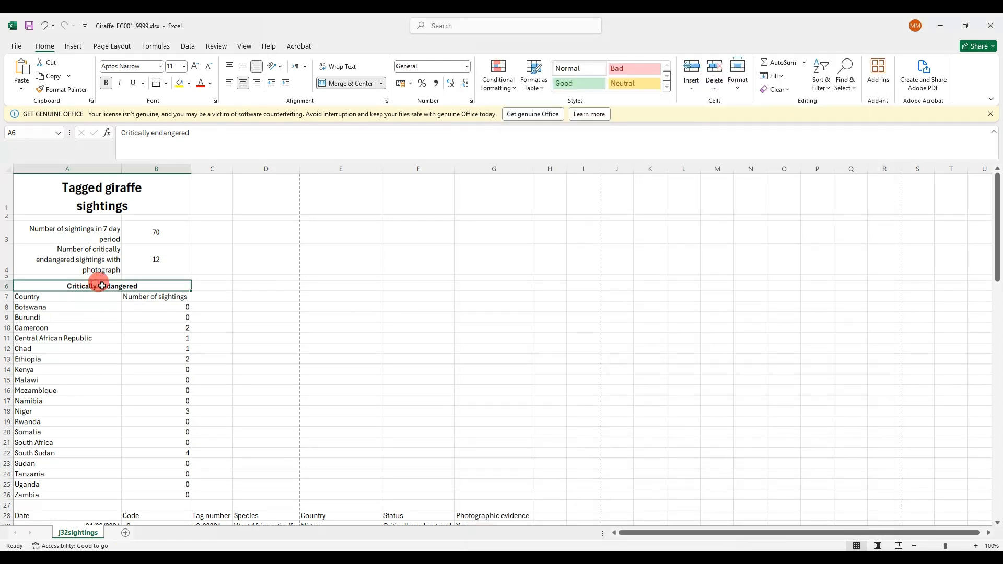
{"action": "left_click", "coordinate": [131, 188]}
{"action": "left_click", "coordinate": [127, 286]}
{"action": "left_click", "coordinate": [194, 67]}
{"action": "left_click", "coordinate": [195, 67]}
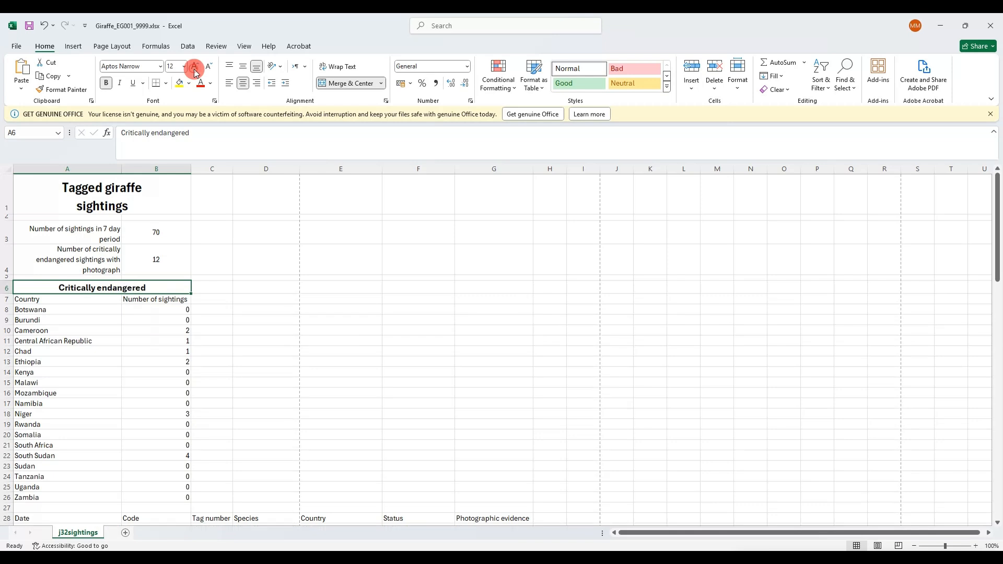
{"action": "left_click", "coordinate": [195, 67]}
{"action": "left_click", "coordinate": [195, 67]}
{"action": "left_click", "coordinate": [195, 67]}
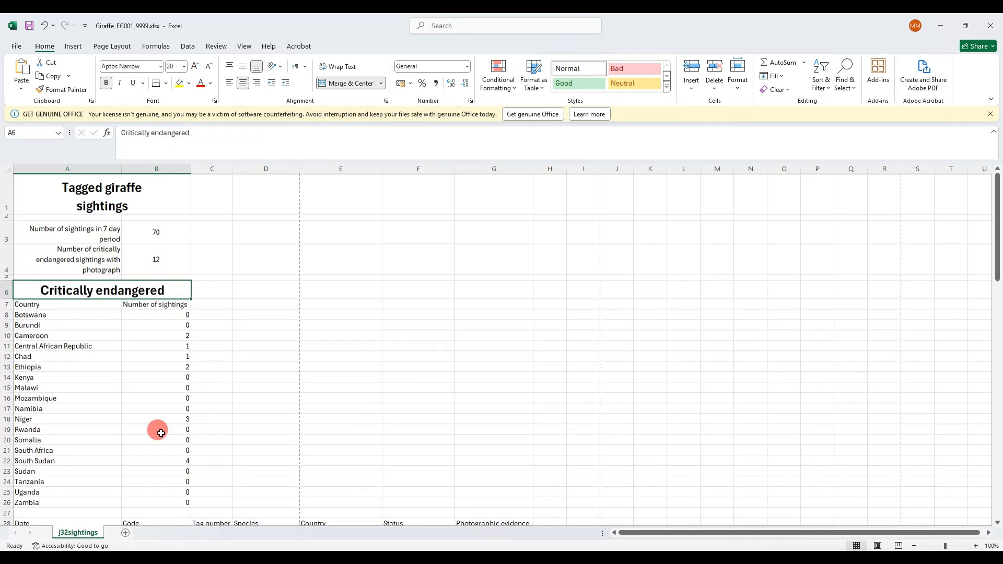
- Check question 9's example, then bold and center the "Country" and "Number of sightings" headings in cells A7 and B7 in Excel
{"action": "key", "text": "alt+Tab"}
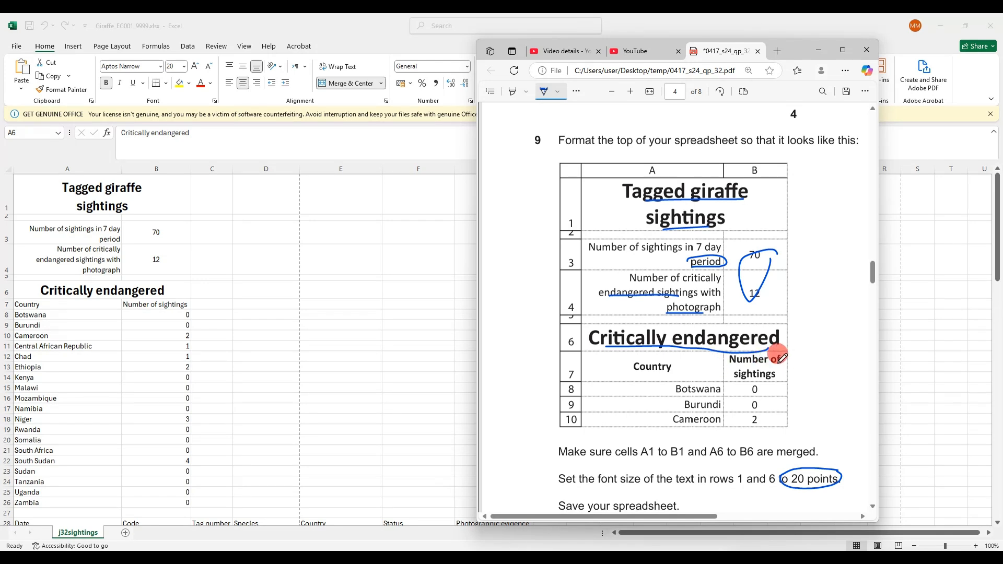
{"action": "left_click_drag", "start_coordinate": [96, 303], "coordinate": [142, 305]}
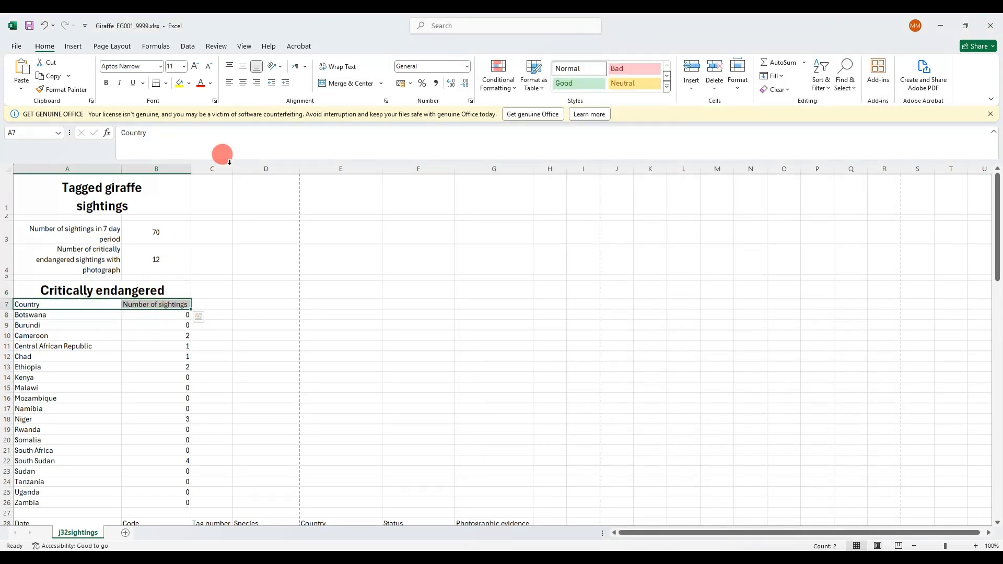
{"action": "left_click", "coordinate": [107, 84]}
{"action": "left_click", "coordinate": [243, 82]}
- Wrap the "Number of sightings" heading onto two lines in a narrower column B, and middle-align the "Country" heading in A7
{"action": "left_click", "coordinate": [159, 307]}
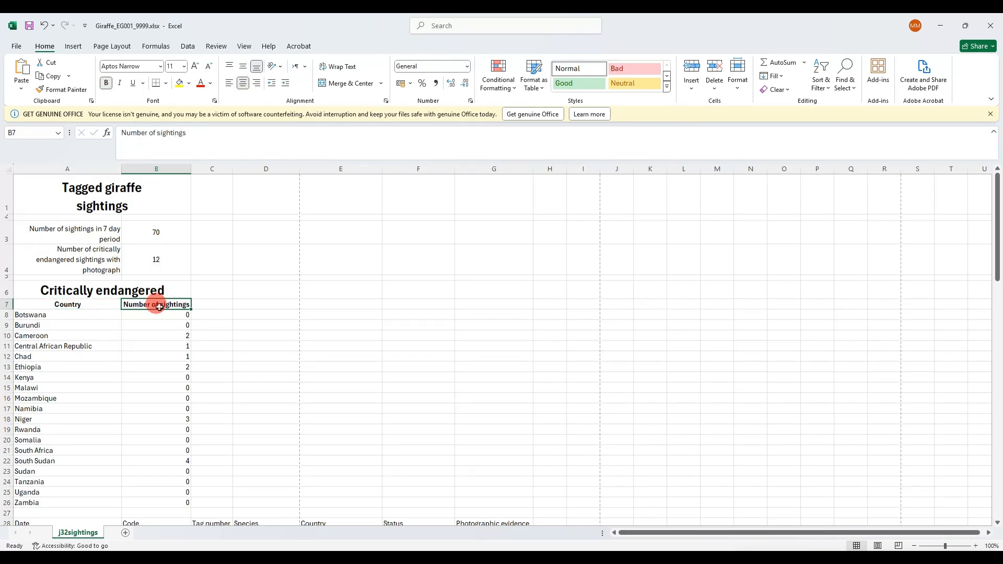
{"action": "left_click", "coordinate": [334, 67]}
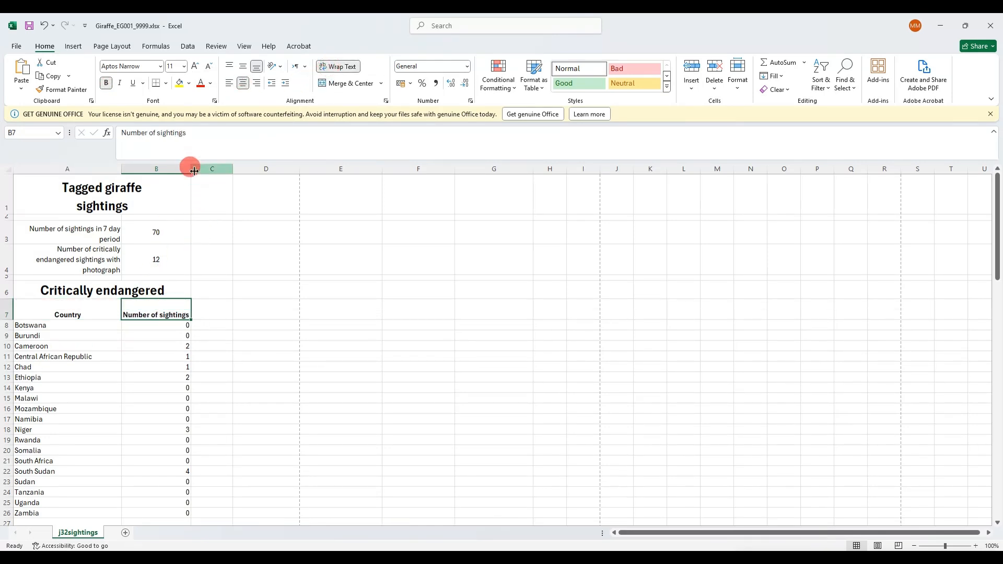
{"action": "left_click_drag", "start_coordinate": [194, 171], "coordinate": [179, 168]}
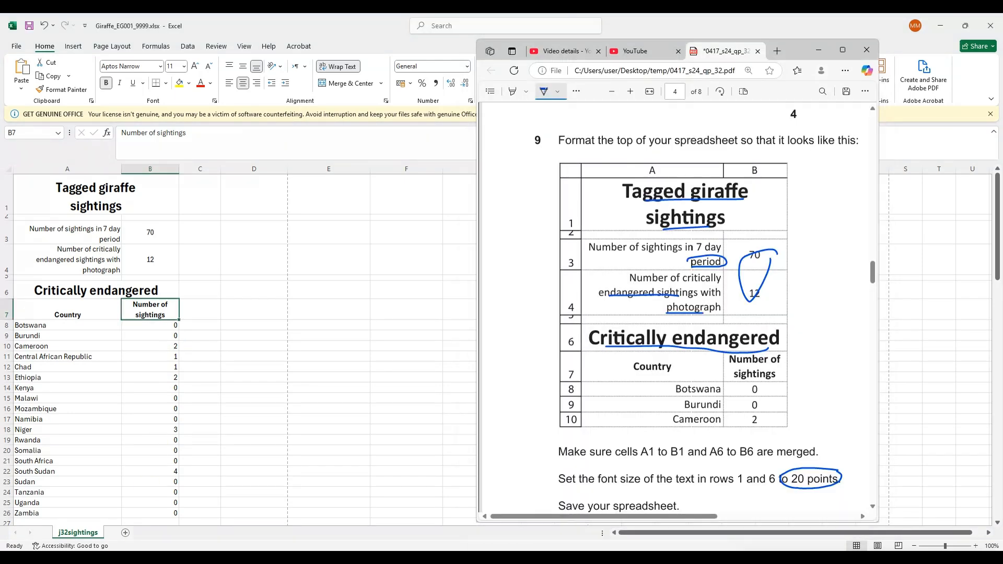
{"action": "left_click", "coordinate": [62, 312]}
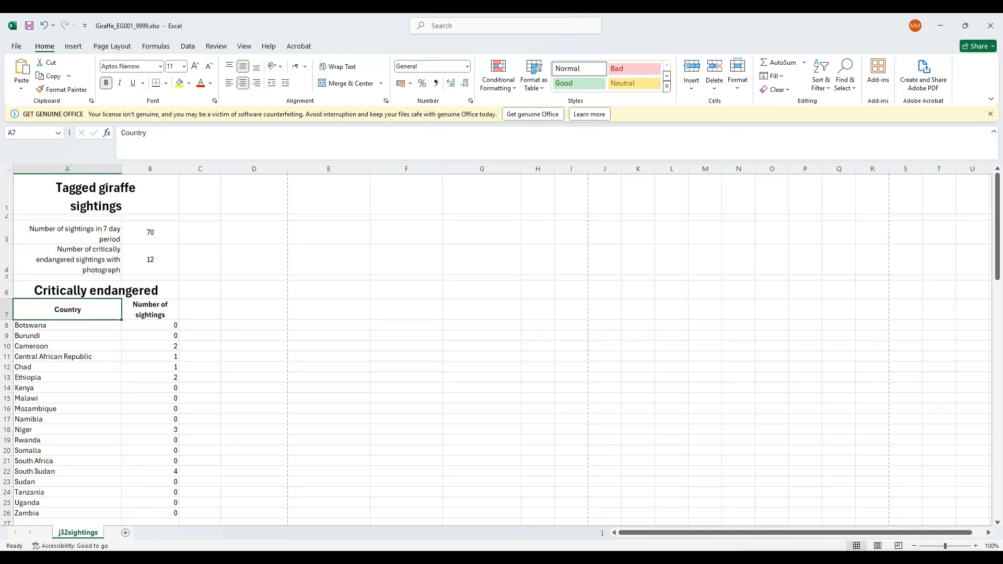
- In question 9's example, circle the numbers of sightings in column B and draw an arrow beside Botswana
{"action": "left_click", "coordinate": [265, 557]}
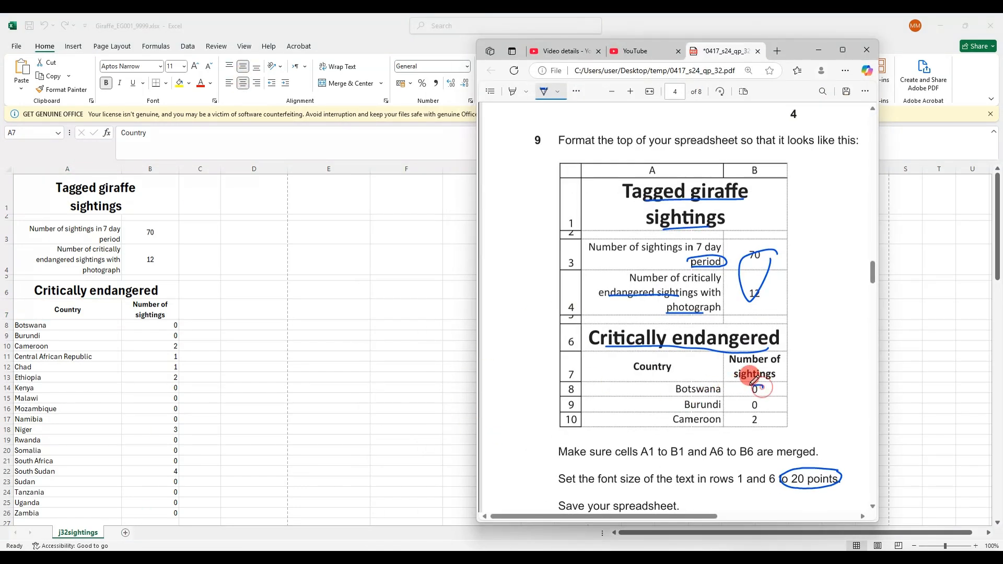
{"action": "mouse_move", "coordinate": [754, 380]}
{"action": "left_mouse_down"}
{"action": "mouse_move", "coordinate": [746, 403]}
{"action": "mouse_move", "coordinate": [748, 378]}
{"action": "left_mouse_up"}
{"action": "mouse_move", "coordinate": [650, 384]}
{"action": "left_mouse_down"}
{"action": "mouse_move", "coordinate": [665, 381]}
{"action": "mouse_move", "coordinate": [657, 406]}
{"action": "left_mouse_up"}
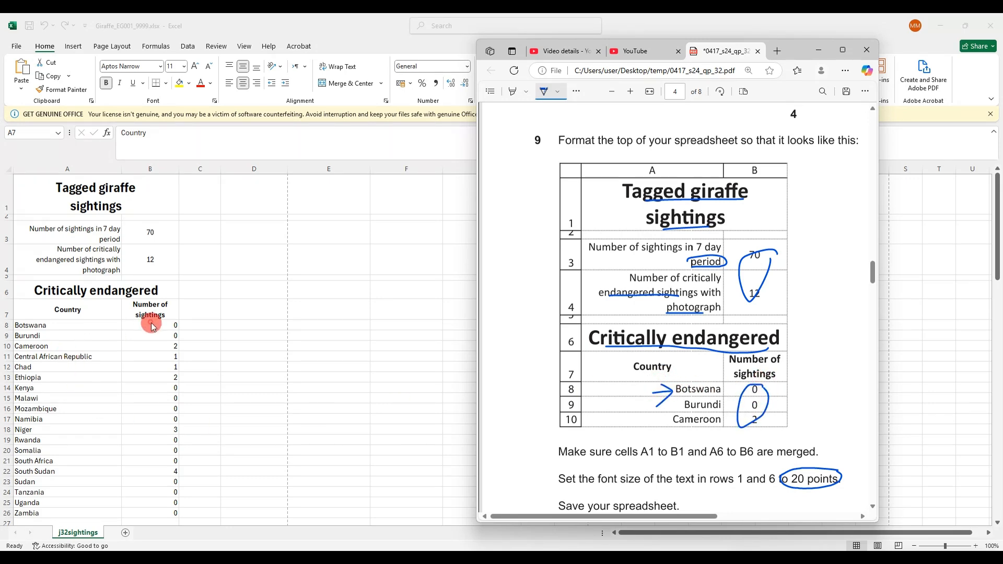
- In Excel, center the sightings counts in B8 to B26 and right-align the country names in A8 to A26
{"action": "left_click_drag", "start_coordinate": [150, 325], "coordinate": [159, 467]}
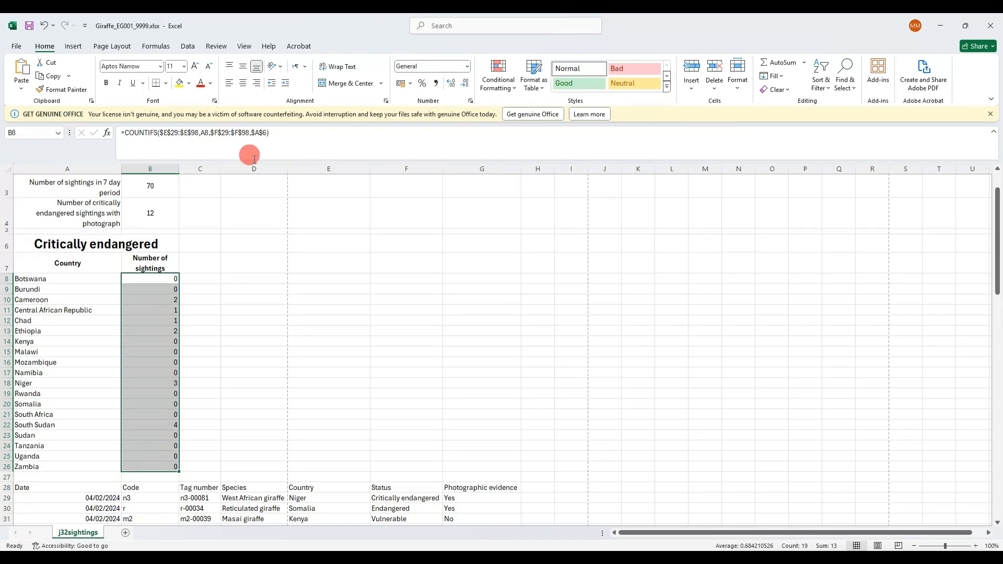
{"action": "left_click", "coordinate": [243, 82]}
{"action": "left_click", "coordinate": [79, 279]}
{"action": "left_click_drag", "start_coordinate": [77, 303], "coordinate": [64, 467]}
{"action": "left_click", "coordinate": [256, 84]}
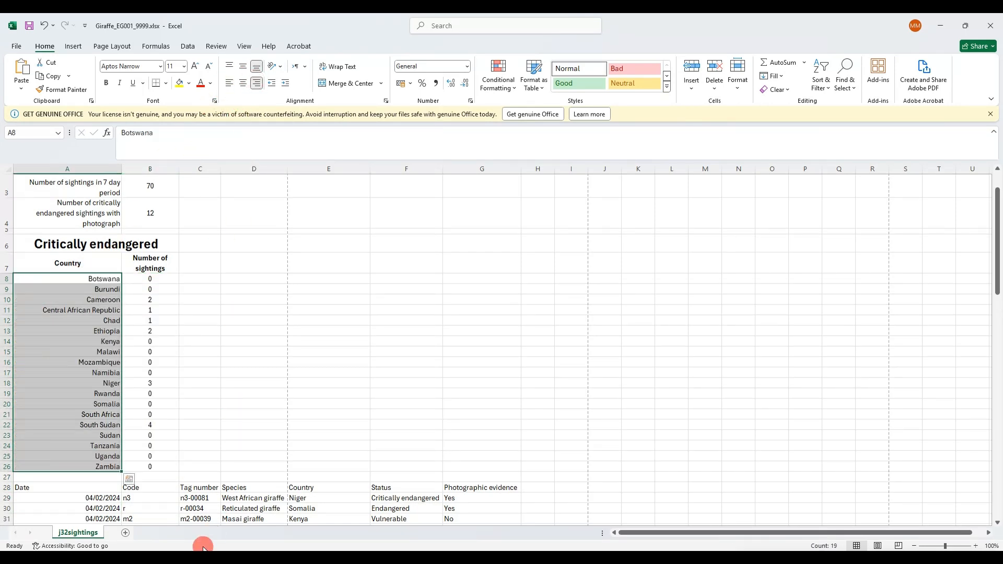
- Compare the sheet's layout with question 9's example, then narrow columns B and A in Excel to match it
{"action": "key", "text": "alt+Tab"}
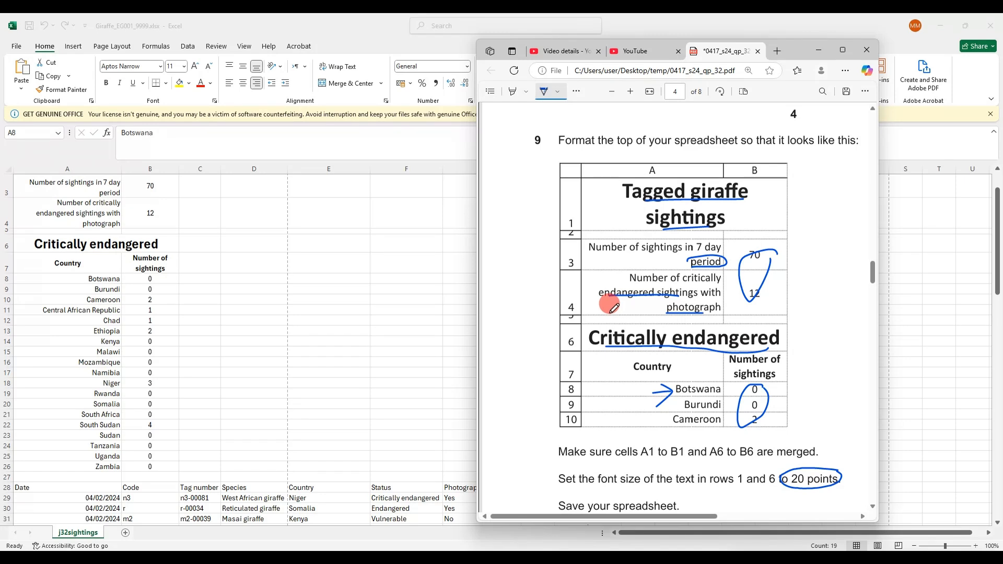
{"action": "scroll", "coordinate": [325, 381], "scroll_direction": "up", "scroll_amount": 2}
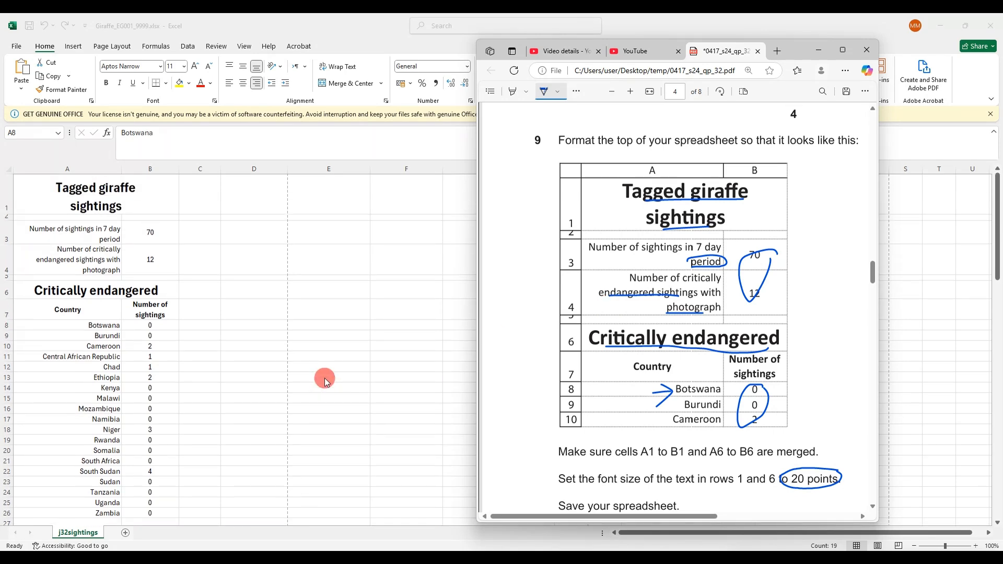
{"action": "left_click", "coordinate": [325, 381]}
{"action": "left_click", "coordinate": [84, 557]}
{"action": "left_click", "coordinate": [179, 168]}
{"action": "left_click_drag", "start_coordinate": [179, 168], "coordinate": [118, 166]}
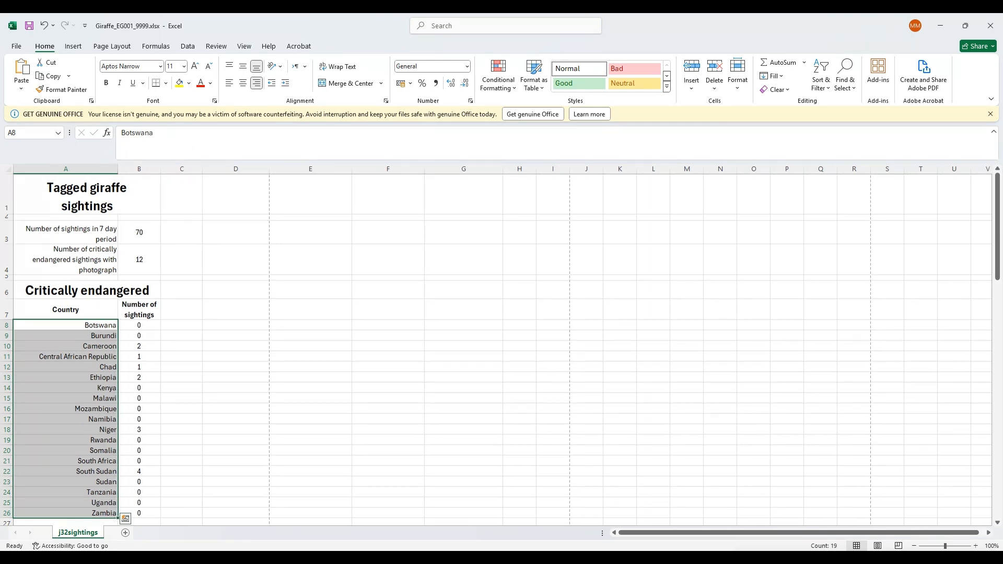
- Read the end of question 9 in the exam paper and save the workbook in Excel
{"action": "key", "text": "alt+Tab"}
{"action": "scroll", "coordinate": [688, 355], "scroll_direction": "down", "scroll_amount": 3}
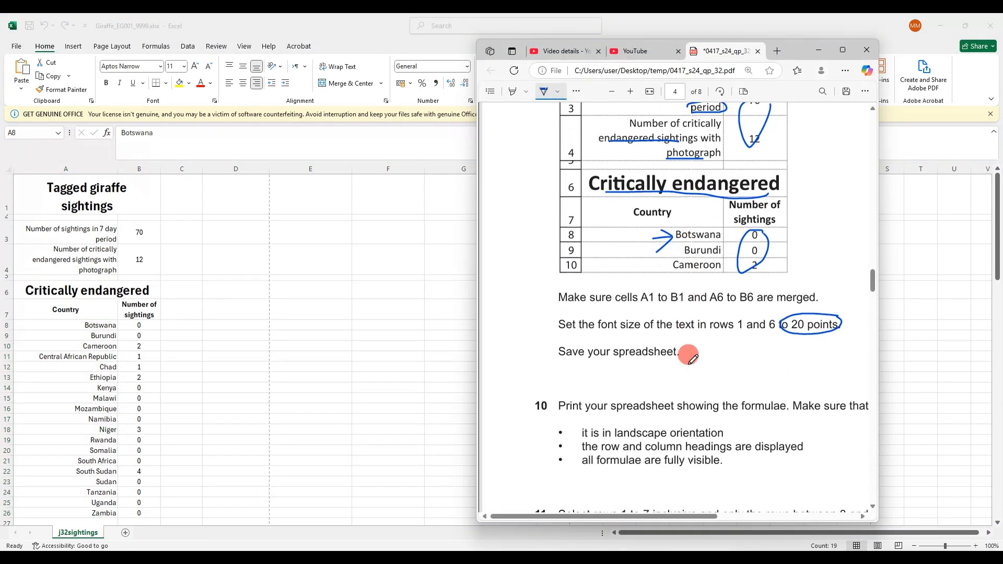
{"action": "scroll", "coordinate": [689, 355], "scroll_direction": "down", "scroll_amount": 1}
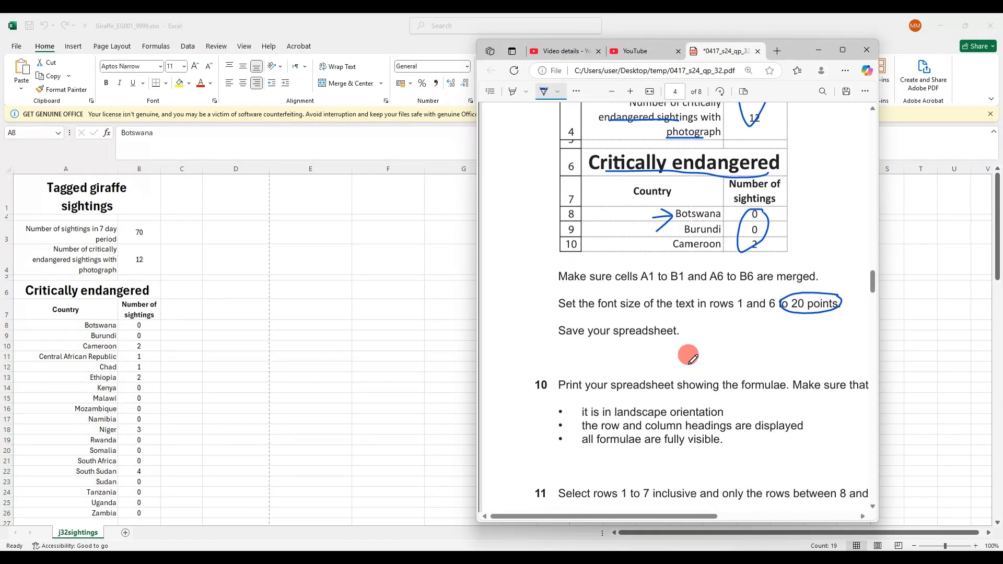
{"action": "left_click", "coordinate": [31, 27]}
- Maximize the exam paper, mark question 10's formulae, landscape orientation and row and column headings requirements, and return to Excel
{"action": "key", "text": "alt+Tab"}
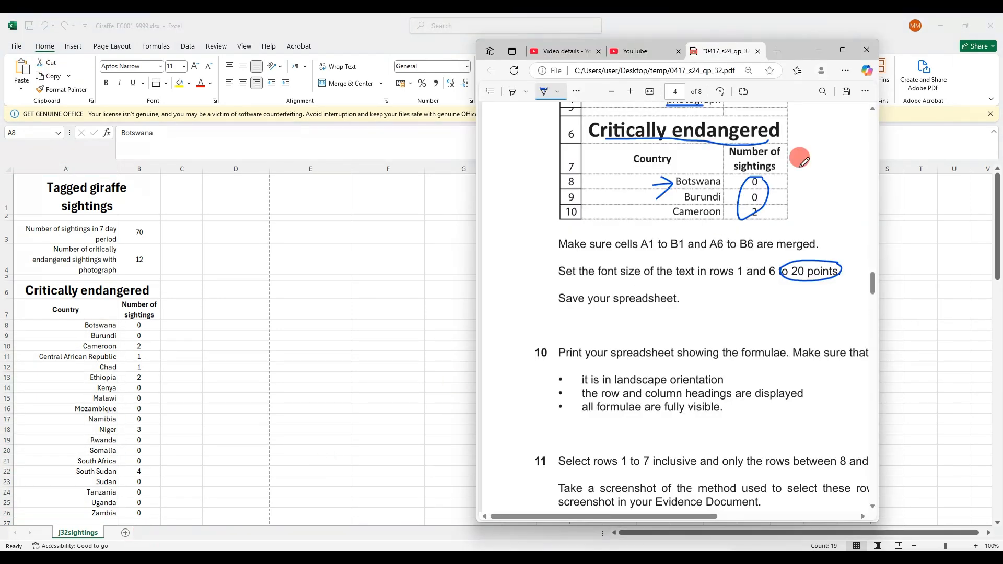
{"action": "left_click", "coordinate": [843, 50]}
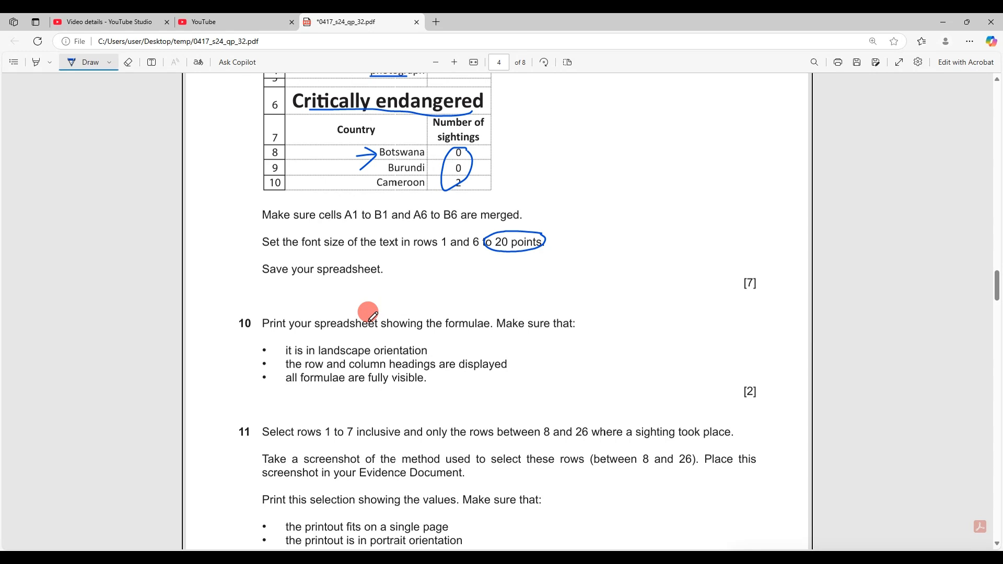
{"action": "mouse_move", "coordinate": [444, 333]}
{"action": "left_mouse_down"}
{"action": "mouse_move", "coordinate": [489, 326]}
{"action": "mouse_move", "coordinate": [448, 320]}
{"action": "mouse_move", "coordinate": [436, 359]}
{"action": "mouse_move", "coordinate": [455, 342]}
{"action": "left_mouse_up"}
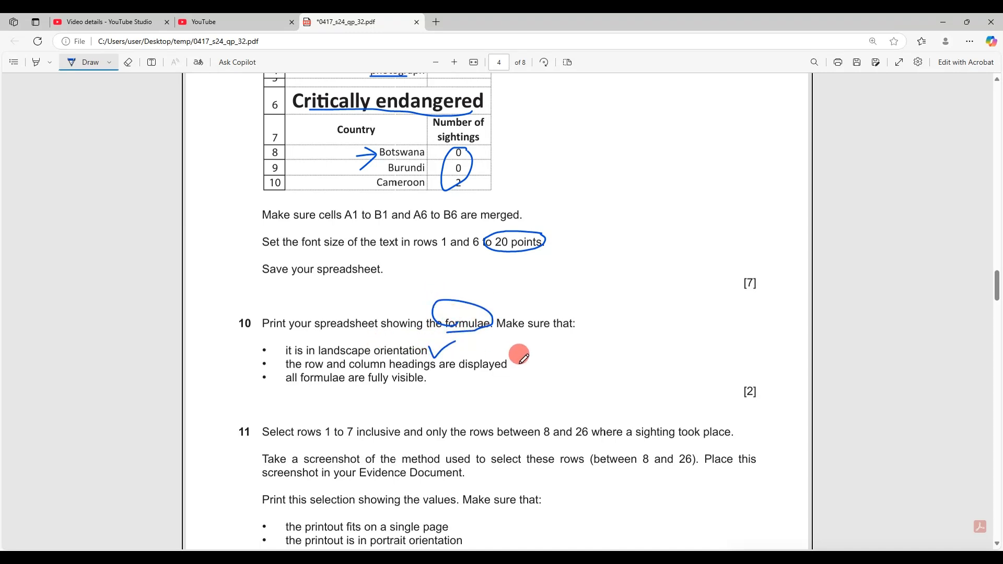
{"action": "left_click_drag", "start_coordinate": [516, 361], "coordinate": [558, 347]}
{"action": "mouse_move", "coordinate": [210, 558]}
{"action": "left_click", "coordinate": [237, 514]}
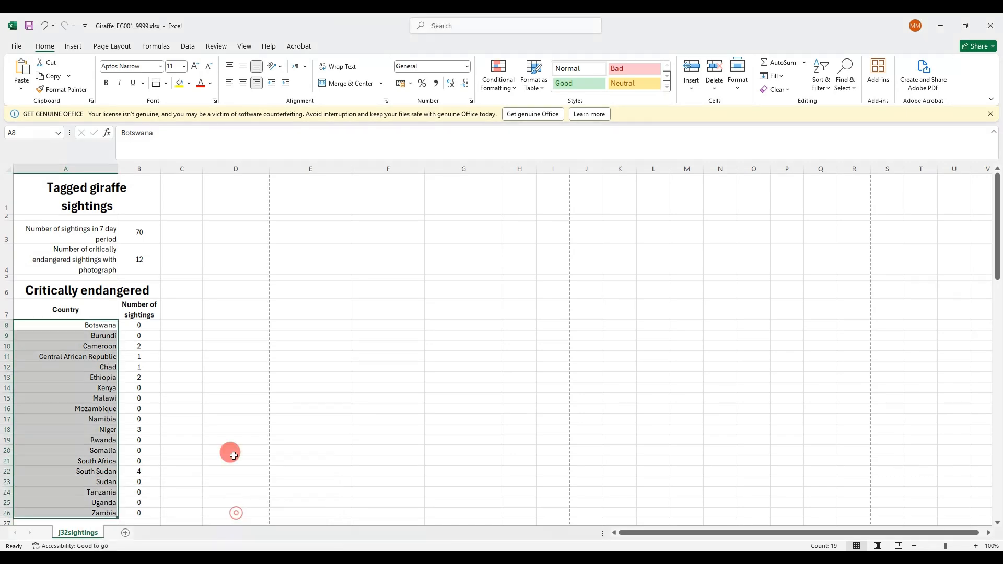
{"action": "left_click", "coordinate": [16, 48]}
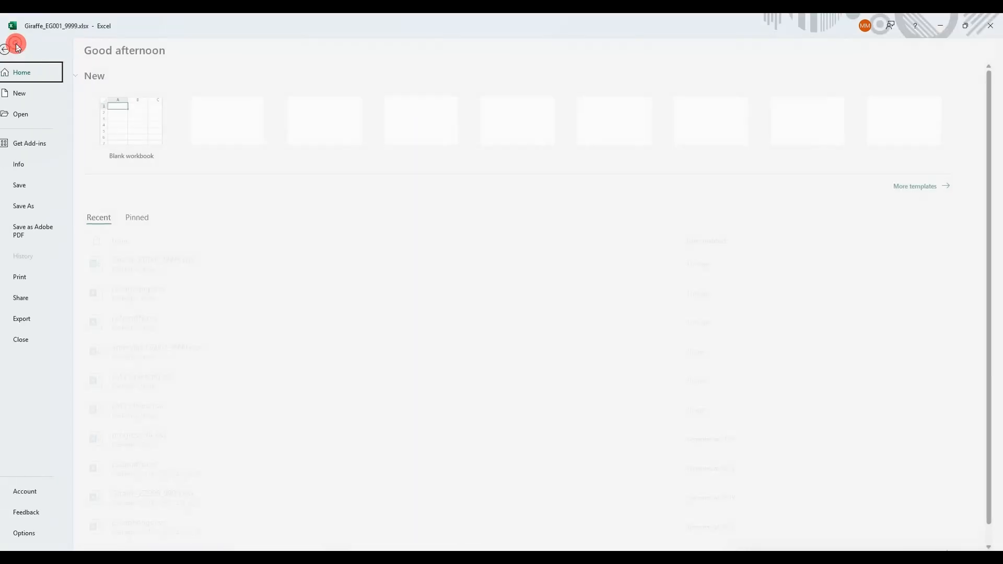
{"action": "left_click", "coordinate": [35, 281]}
{"action": "left_click", "coordinate": [156, 510]}
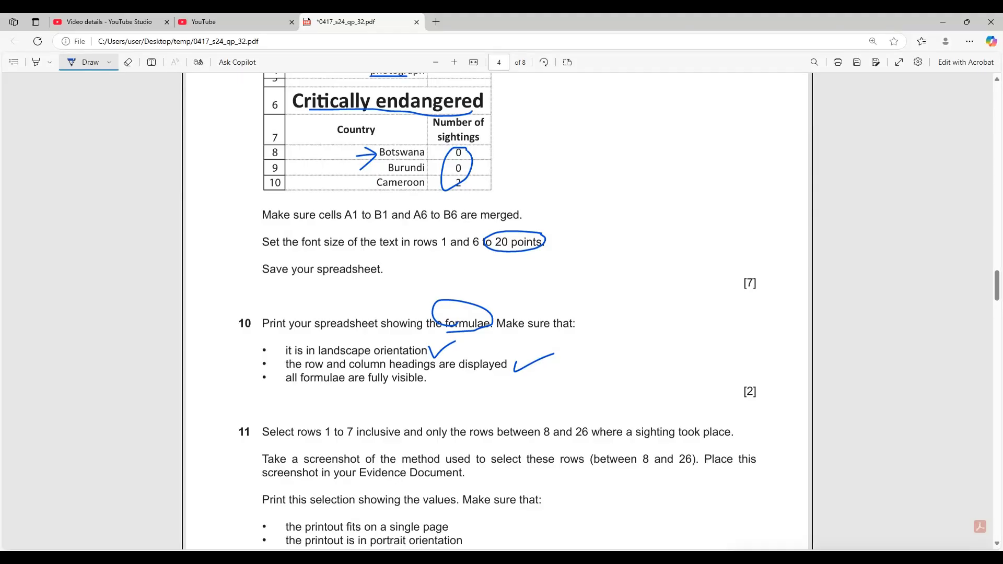
{"action": "left_click", "coordinate": [156, 557]}
{"action": "left_click", "coordinate": [15, 44]}
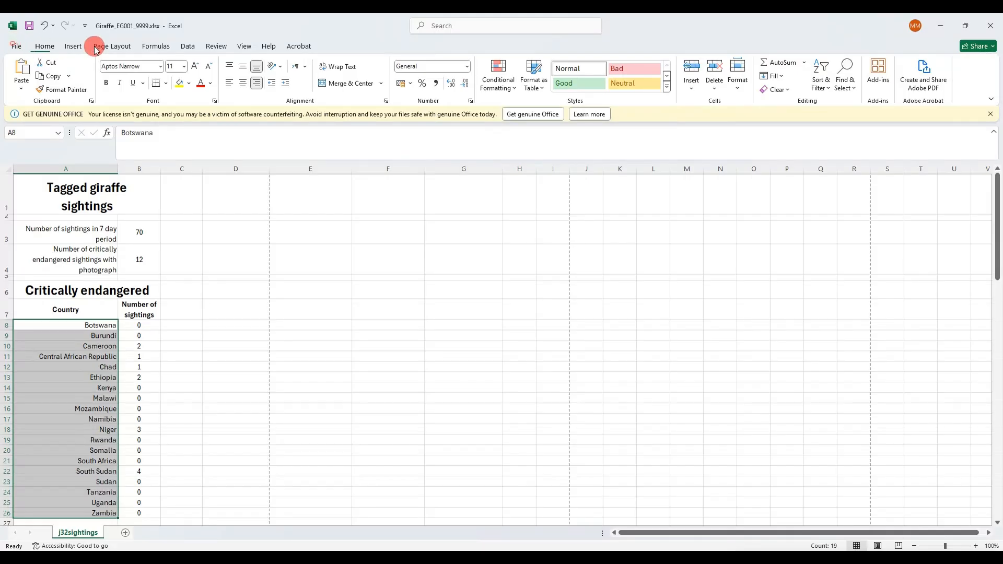
- Show the formulas on the sheet instead of the values and autofit the width of all columns
{"action": "left_click", "coordinate": [156, 46]}
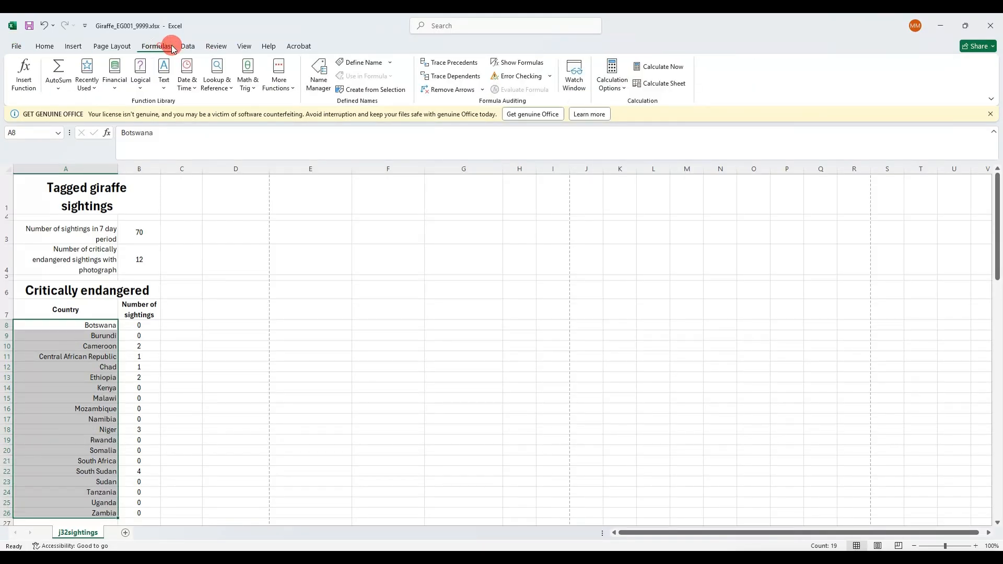
{"action": "left_click", "coordinate": [534, 61]}
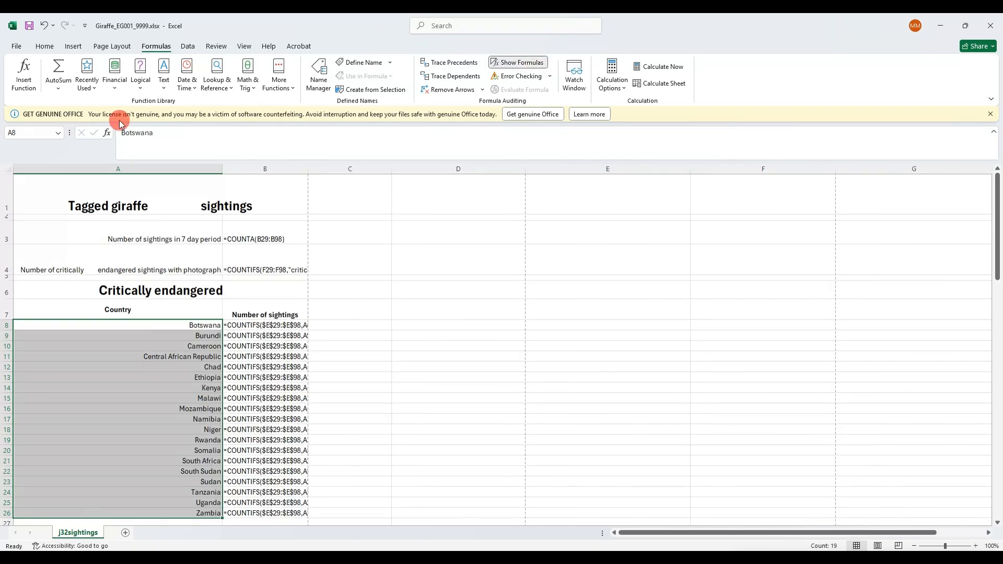
{"action": "left_click", "coordinate": [10, 166]}
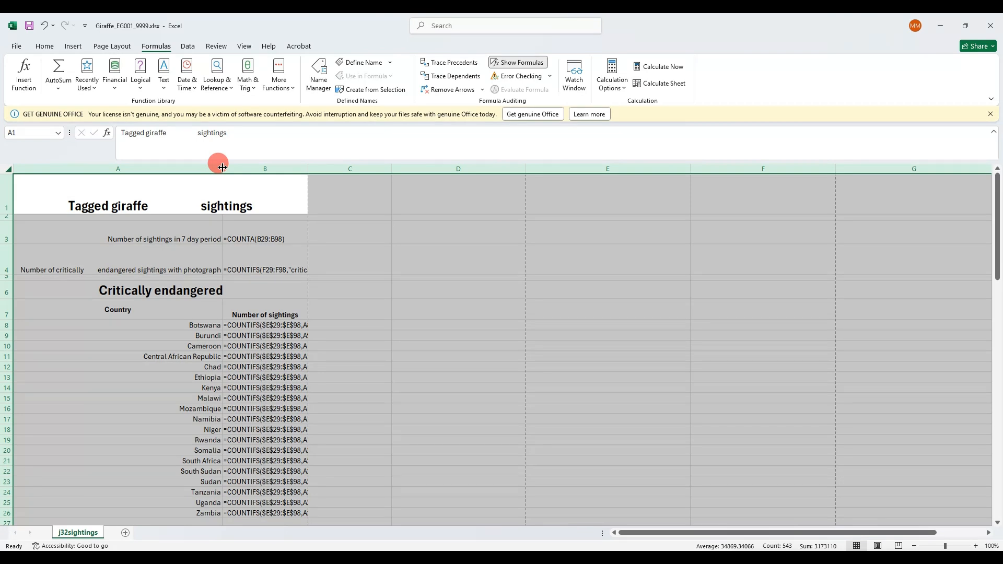
{"action": "double_click", "coordinate": [222, 167]}
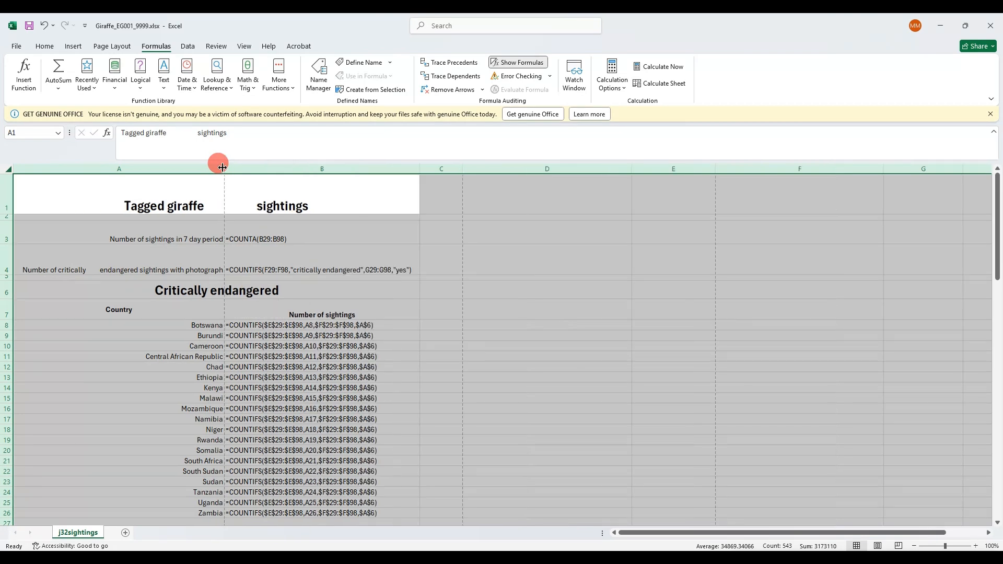
{"action": "left_click", "coordinate": [208, 190]}
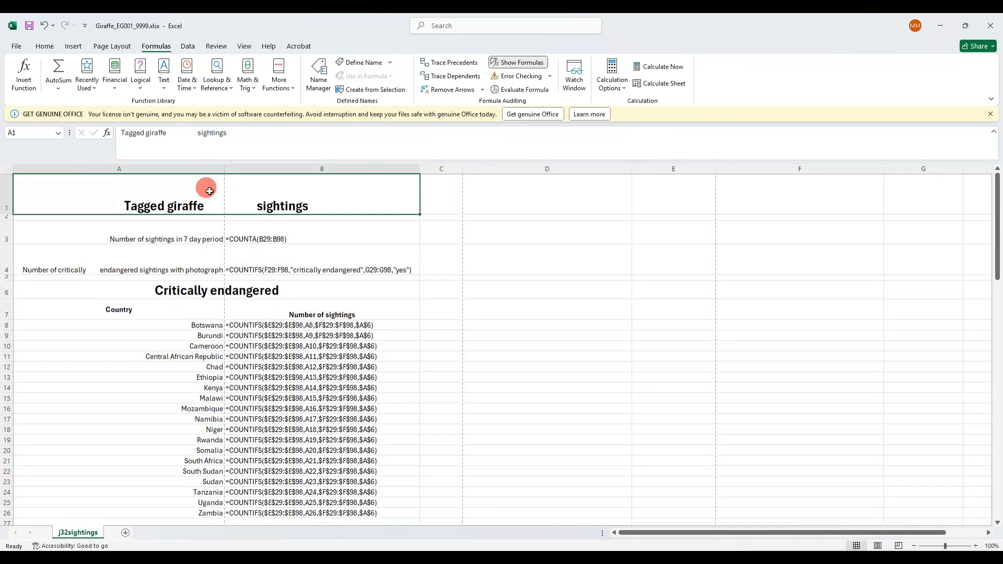
- Narrow column A so its row labels wrap, and adjust column B's width while keeping the COUNTIFS formulas fully visible
{"action": "scroll", "coordinate": [185, 339], "scroll_direction": "down", "scroll_amount": 2}
{"action": "scroll", "coordinate": [188, 340], "scroll_direction": "up", "scroll_amount": 2}
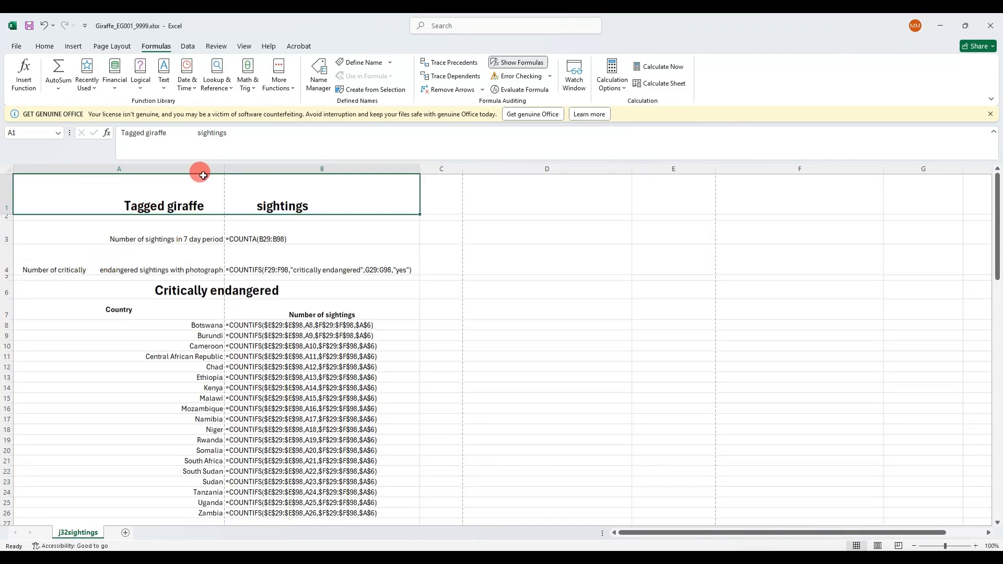
{"action": "left_click_drag", "start_coordinate": [223, 170], "coordinate": [171, 166]}
{"action": "left_click_drag", "start_coordinate": [172, 166], "coordinate": [114, 167]}
{"action": "mouse_move", "coordinate": [308, 166]}
{"action": "left_mouse_down"}
{"action": "mouse_move", "coordinate": [283, 166]}
{"action": "mouse_move", "coordinate": [309, 168]}
{"action": "left_mouse_up"}
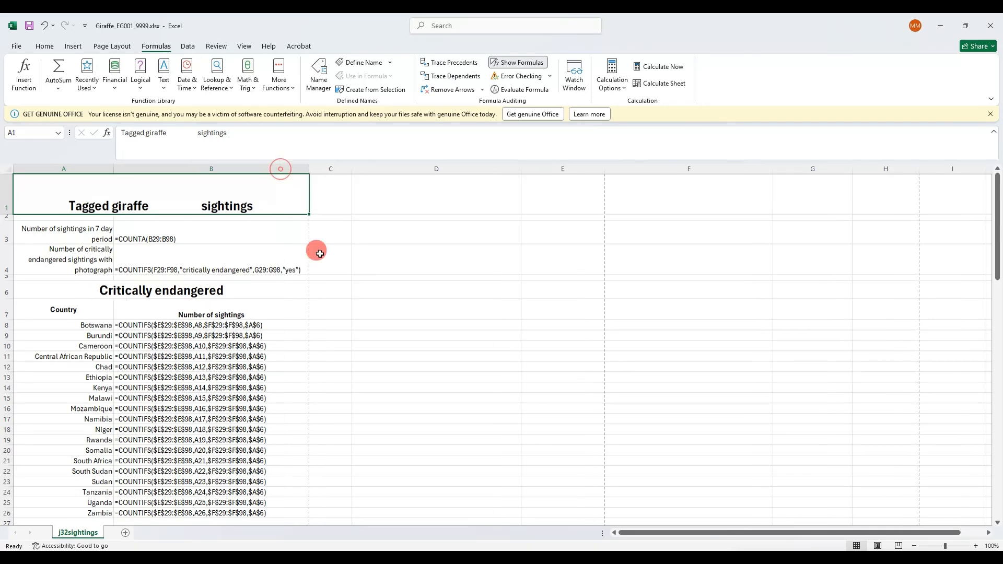
{"action": "scroll", "coordinate": [355, 324], "scroll_direction": "down", "scroll_amount": 2}
{"action": "scroll", "coordinate": [357, 324], "scroll_direction": "down", "scroll_amount": 4}
{"action": "scroll", "coordinate": [353, 320], "scroll_direction": "up", "scroll_amount": 6}
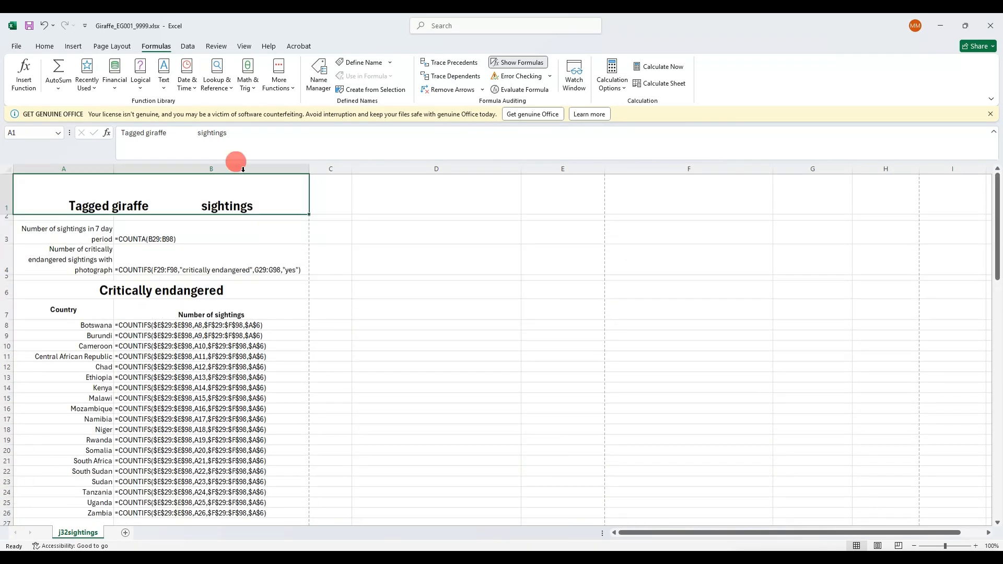
- Delete the extra spaces before "sightings" in cell A1 so the title fits on one line in the formula view
{"action": "left_click", "coordinate": [198, 135]}
{"action": "left_click_drag", "start_coordinate": [198, 134], "coordinate": [175, 133]}
{"action": "left_click", "coordinate": [190, 135]}
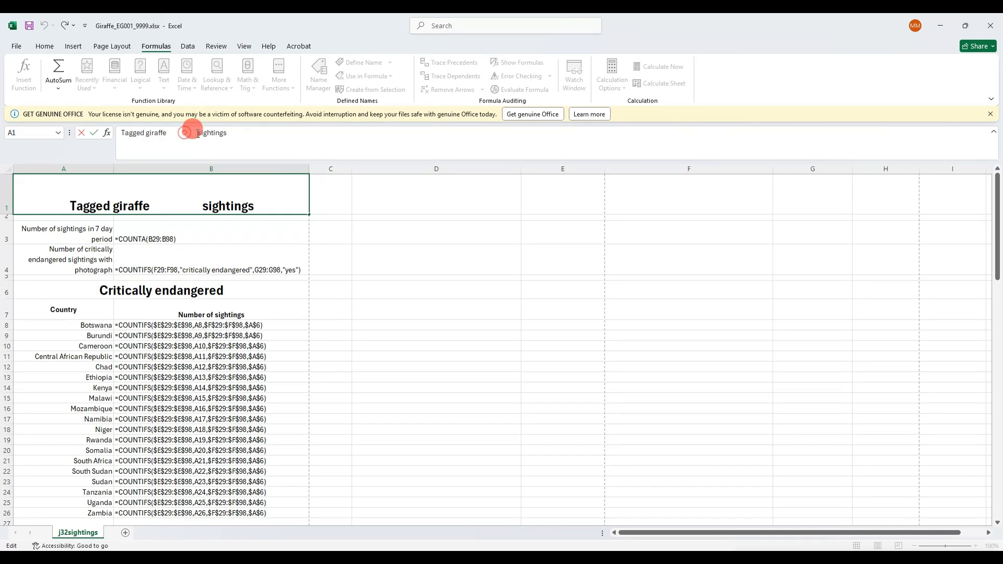
{"action": "key", "text": "BackSpace"}
{"action": "key", "text": "BackSpace"}
{"action": "key", "text": "BackSpace"}
{"action": "key", "text": "BackSpace"}
{"action": "key", "text": "BackSpace"}
{"action": "key", "text": "BackSpace"}
{"action": "key", "text": "BackSpace"}
{"action": "key", "text": "BackSpace"}
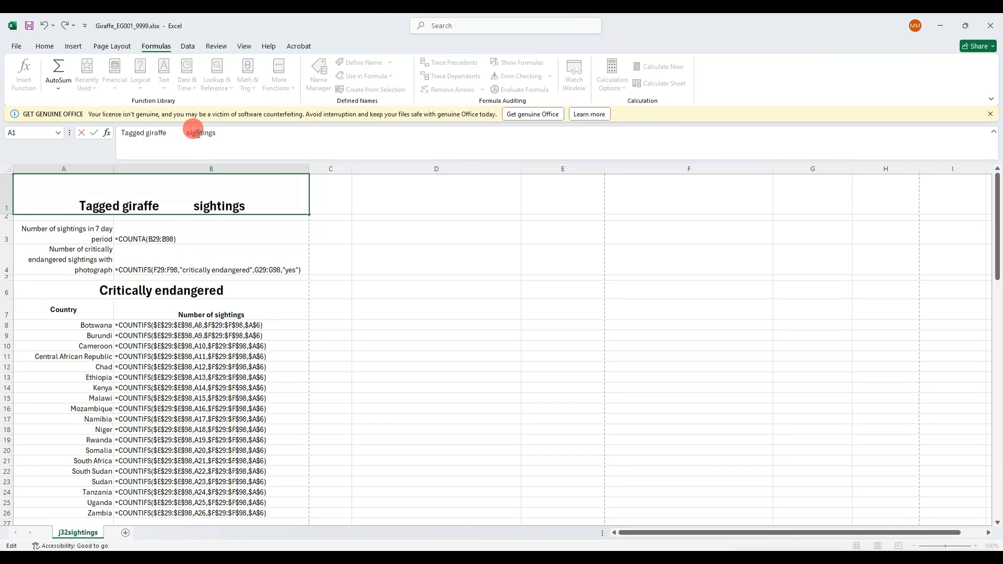
{"action": "key", "text": "BackSpace"}
{"action": "key", "text": "BackSpace"}
{"action": "key", "text": "BackSpace"}
{"action": "key", "text": "BackSpace"}
{"action": "key", "text": "BackSpace"}
{"action": "key", "text": "BackSpace"}
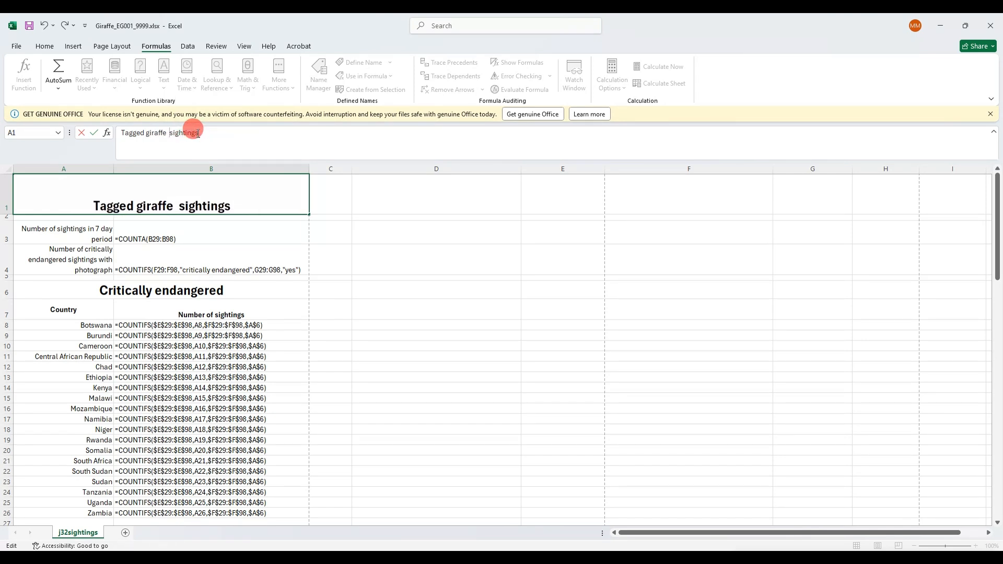
{"action": "key", "text": "Return"}
- Middle-align the "Tagged giraffe sightings" title vertically in merged cell A1
{"action": "left_click", "coordinate": [144, 201]}
{"action": "left_click", "coordinate": [45, 46]}
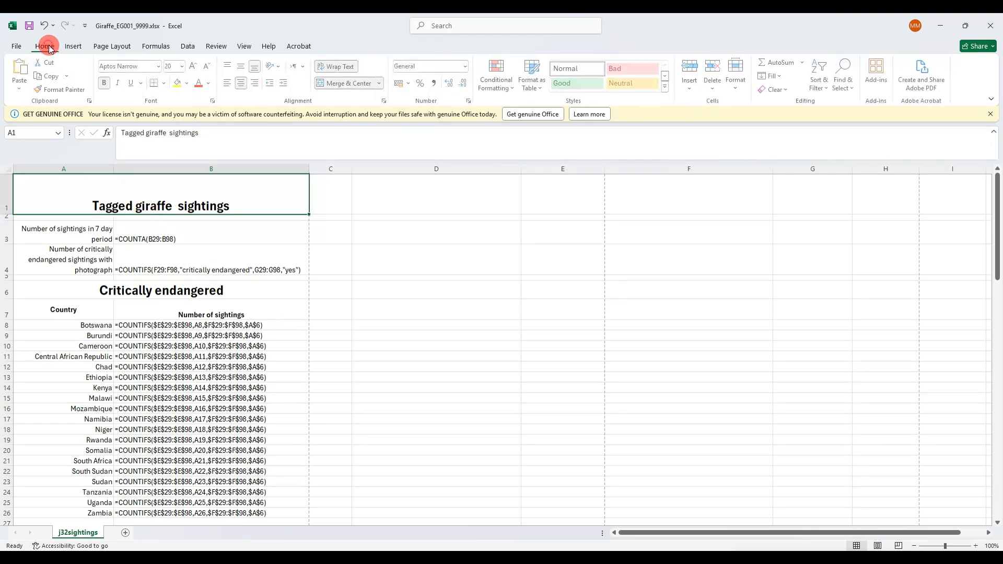
{"action": "left_click", "coordinate": [243, 65]}
{"action": "left_click", "coordinate": [503, 305]}
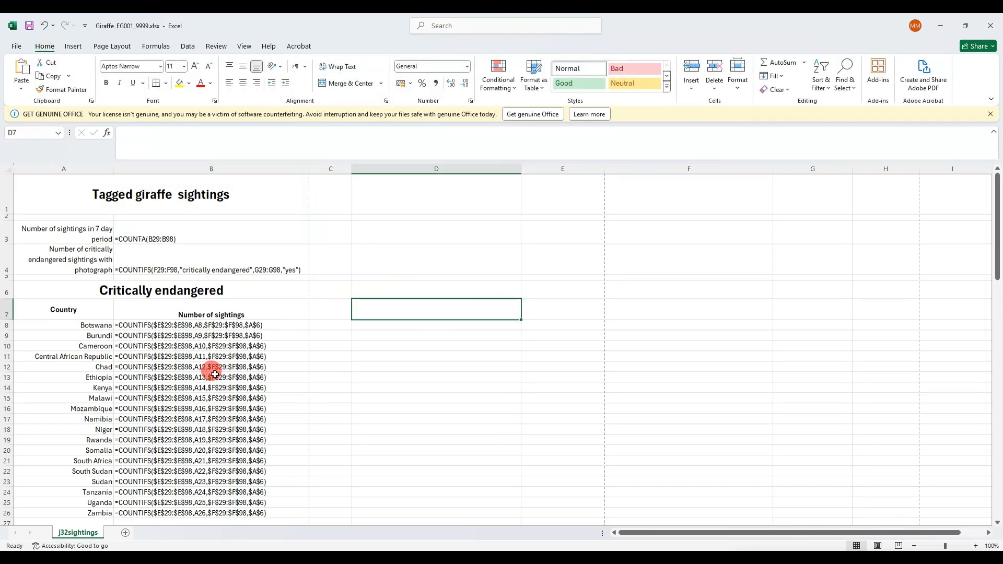
- Open the print settings and mark question 10's landscape orientation and row and column headings requirements in the exam paper PDF
{"action": "scroll", "coordinate": [302, 310], "scroll_direction": "down", "scroll_amount": 6}
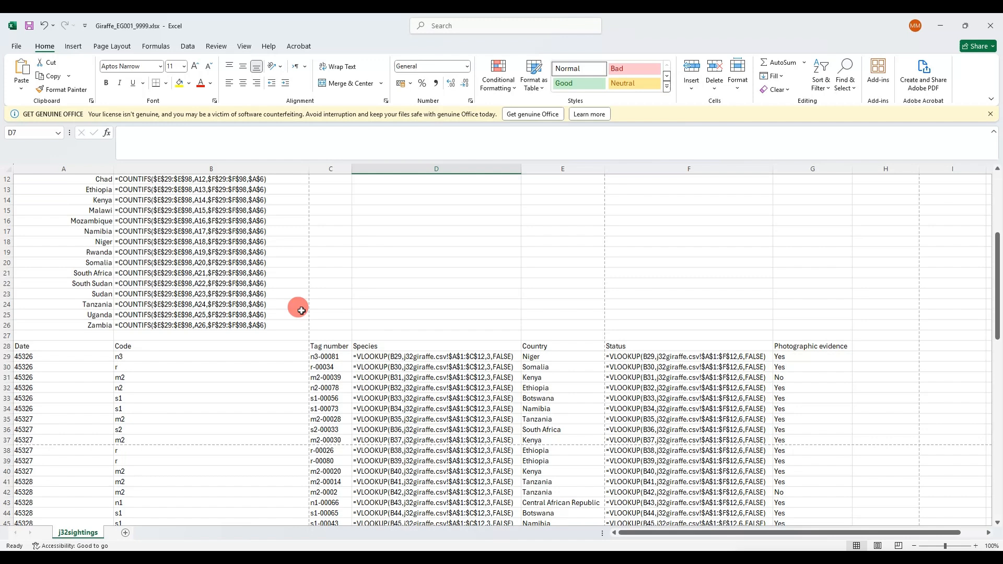
{"action": "scroll", "coordinate": [302, 310], "scroll_direction": "up", "scroll_amount": 6}
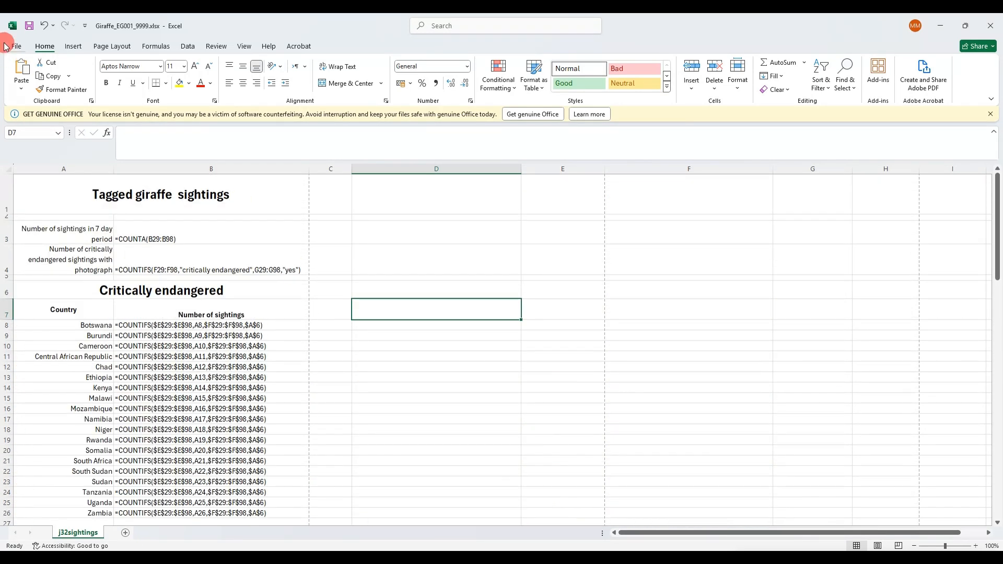
{"action": "left_click", "coordinate": [12, 44]}
{"action": "left_click", "coordinate": [47, 277]}
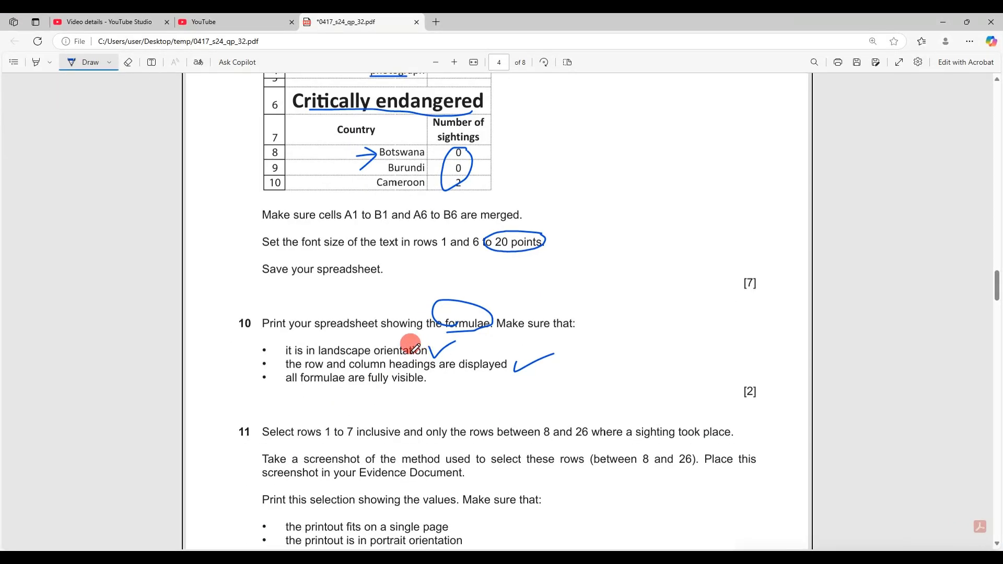
{"action": "mouse_move", "coordinate": [350, 342]}
{"action": "left_mouse_down"}
{"action": "mouse_move", "coordinate": [326, 352]}
{"action": "mouse_move", "coordinate": [397, 373]}
{"action": "left_mouse_up"}
{"action": "left_click", "coordinate": [261, 528]}
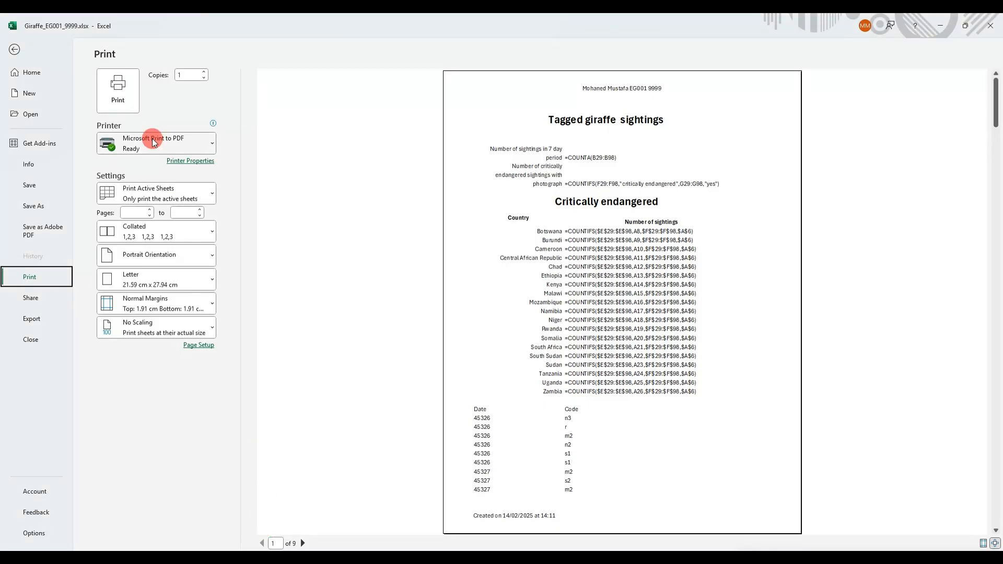
- Set the printout to landscape orientation on A4 paper with narrow margins
{"action": "left_click", "coordinate": [178, 255]}
{"action": "left_click", "coordinate": [178, 305]}
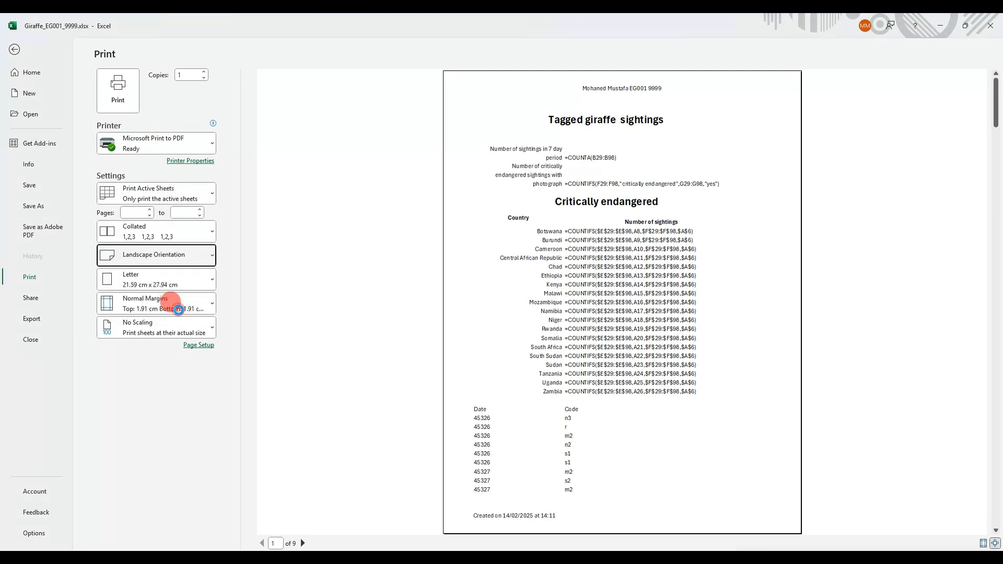
{"action": "left_click", "coordinate": [175, 284]}
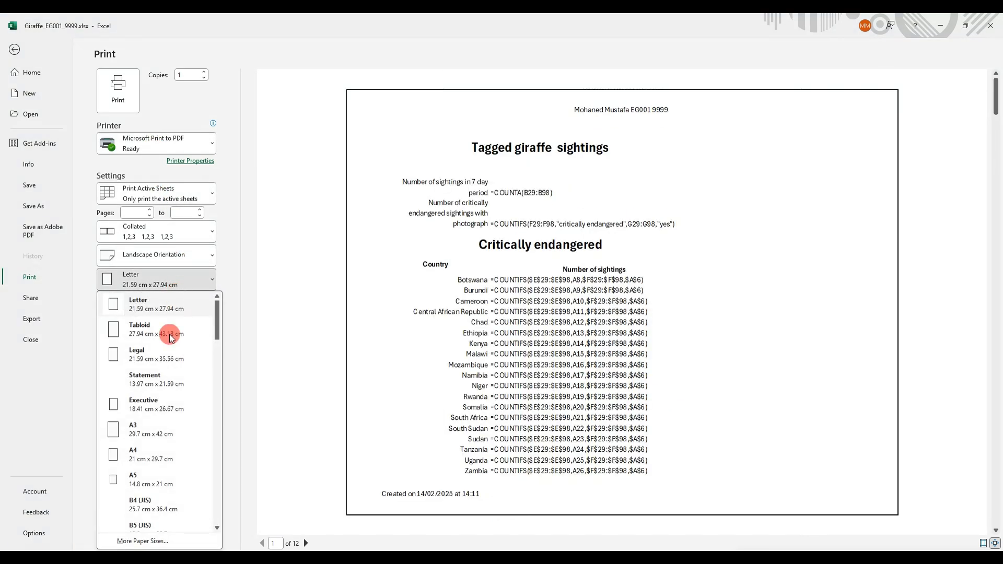
{"action": "left_click", "coordinate": [159, 459]}
{"action": "left_click", "coordinate": [147, 307]}
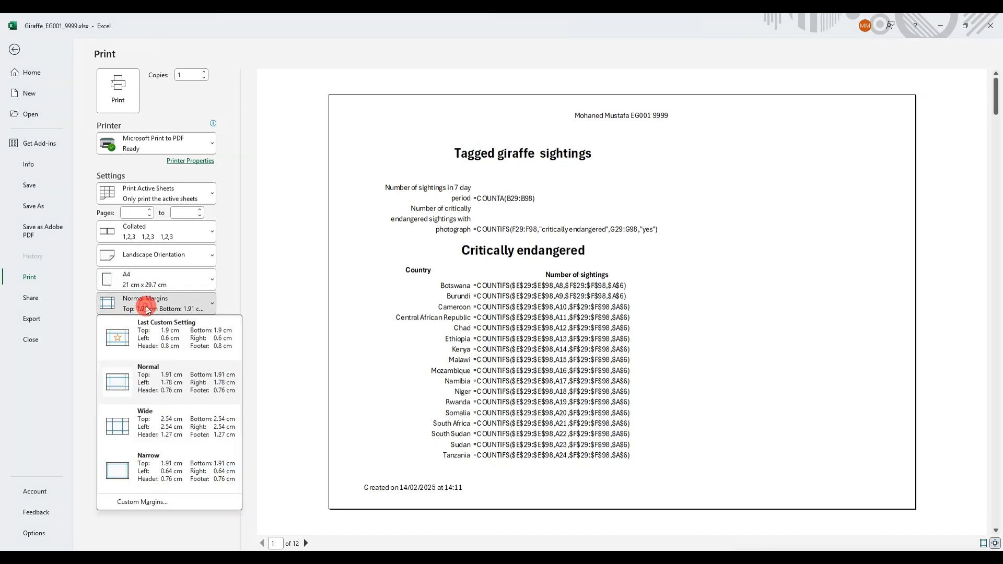
{"action": "left_click", "coordinate": [179, 477]}
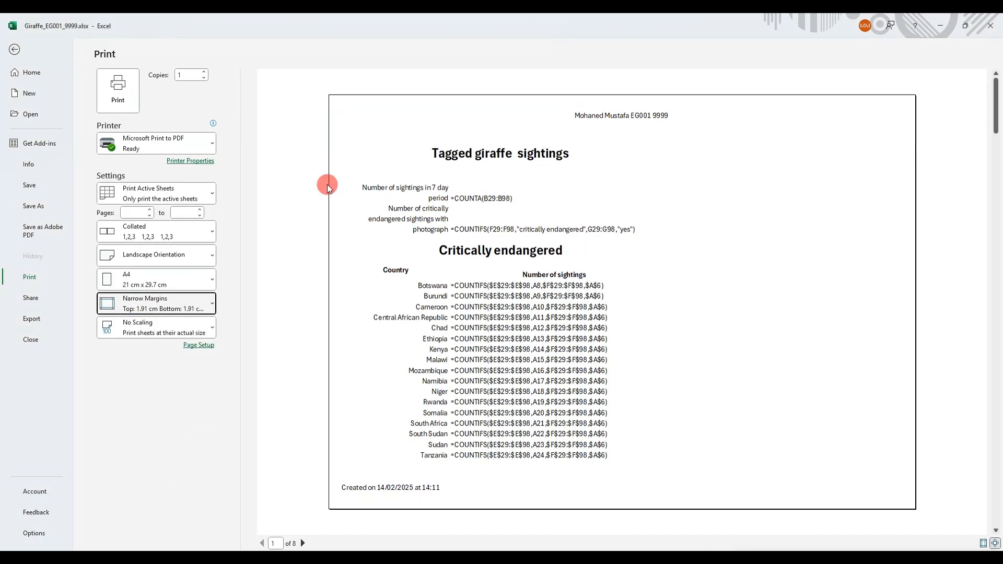
- Include the row and column headings in the printout through the page setup
{"action": "left_click", "coordinate": [201, 347]}
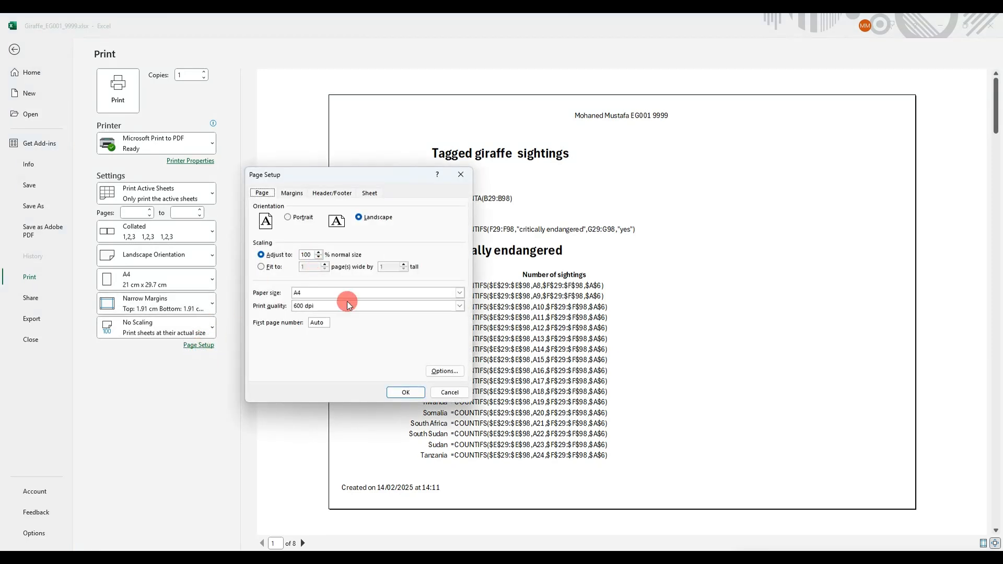
{"action": "left_click", "coordinate": [370, 193]}
{"action": "left_click", "coordinate": [294, 296]}
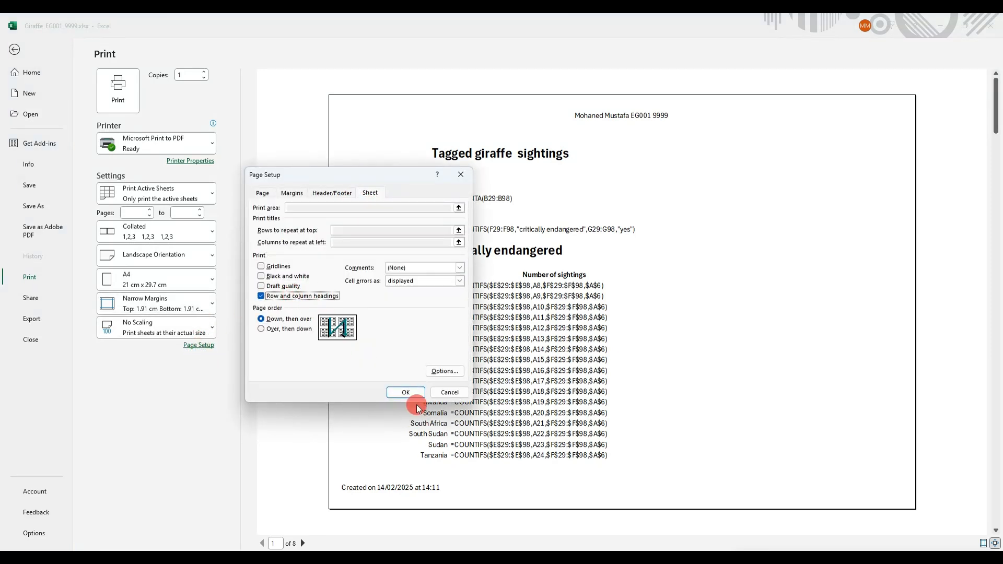
{"action": "left_click", "coordinate": [405, 393]}
{"action": "left_click", "coordinate": [383, 501]}
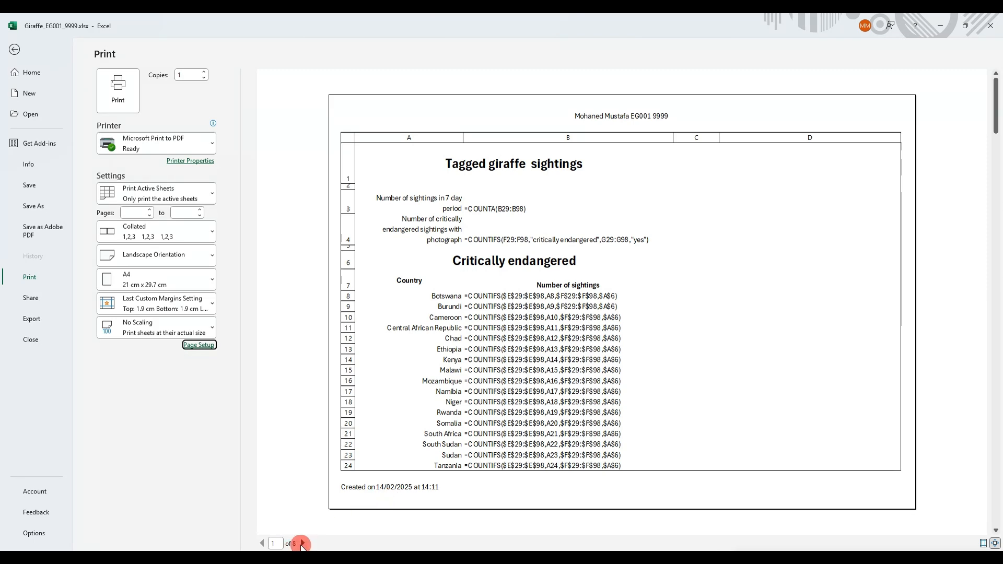
- Check every page of the print preview for fully visible formulas and headings, returning to the first page
{"action": "left_click", "coordinate": [303, 544]}
{"action": "left_click", "coordinate": [303, 544]}
{"action": "left_click", "coordinate": [302, 544]}
{"action": "left_click", "coordinate": [302, 544]}
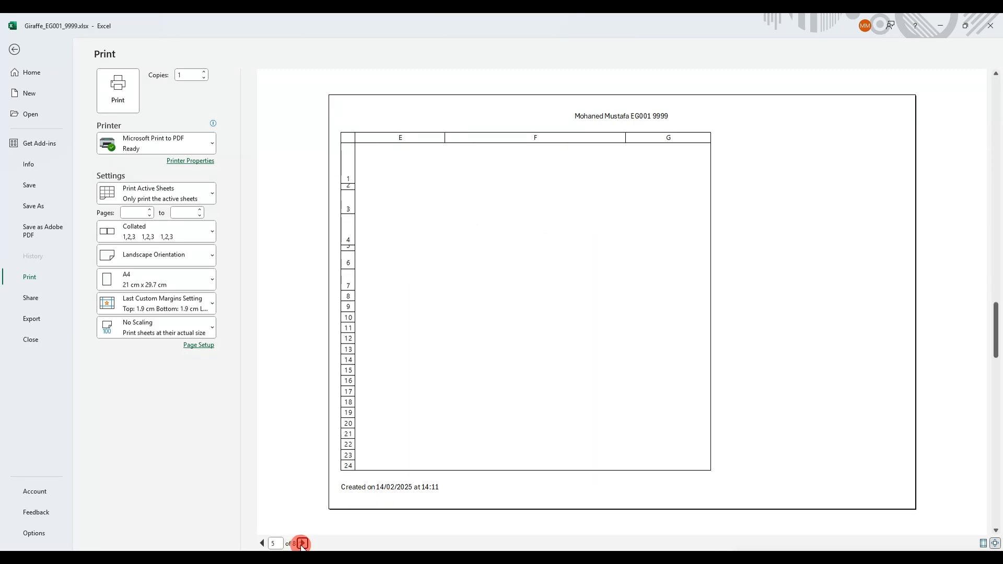
{"action": "left_click", "coordinate": [303, 544]}
{"action": "left_click", "coordinate": [302, 544]}
{"action": "left_click", "coordinate": [302, 544]}
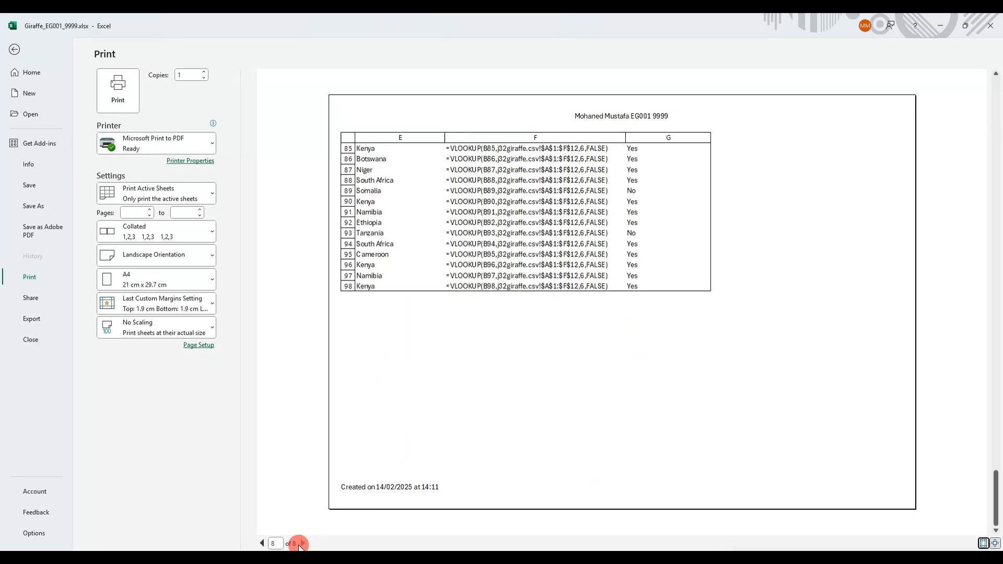
{"action": "left_click", "coordinate": [263, 544]}
{"action": "left_click", "coordinate": [262, 544]}
{"action": "left_click", "coordinate": [262, 544]}
{"action": "left_click", "coordinate": [262, 544]}
{"action": "left_click", "coordinate": [262, 544]}
{"action": "left_click", "coordinate": [262, 544]}
{"action": "left_click", "coordinate": [262, 544]}
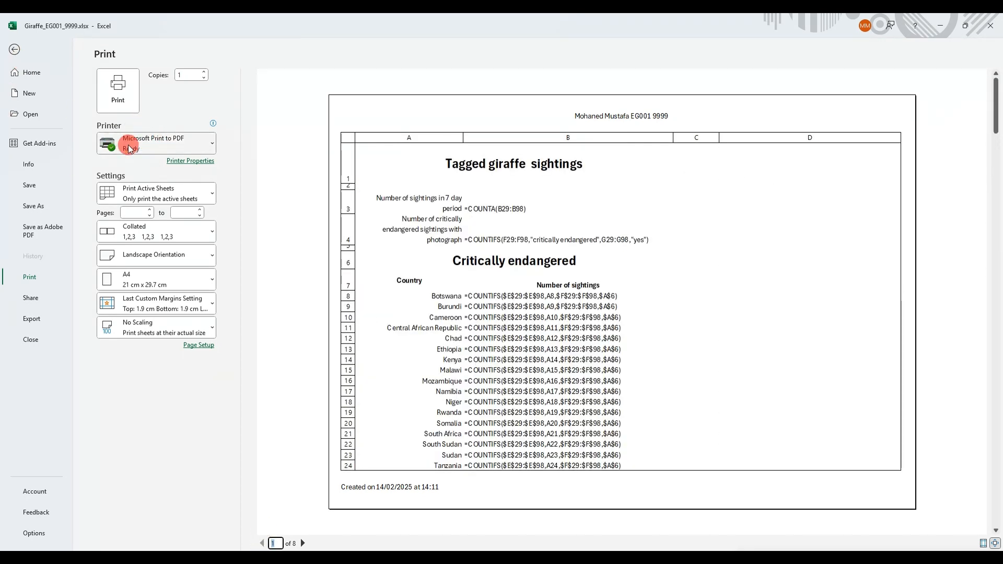
- Print the formula view to a PDF file named "formula print" in the temp folder
{"action": "left_click", "coordinate": [128, 90]}
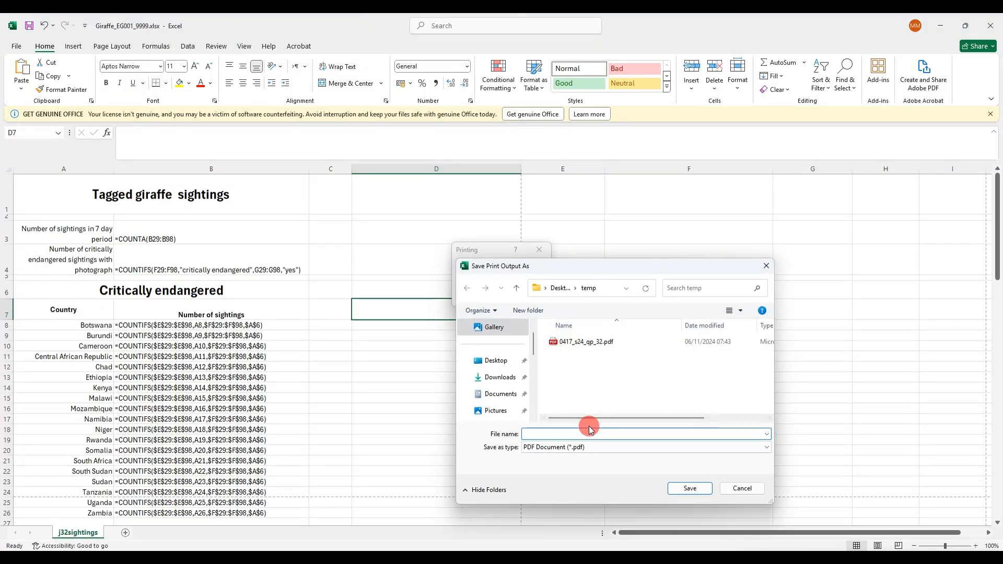
{"action": "type", "text": "formula print"}
{"action": "left_click", "coordinate": [690, 489]}
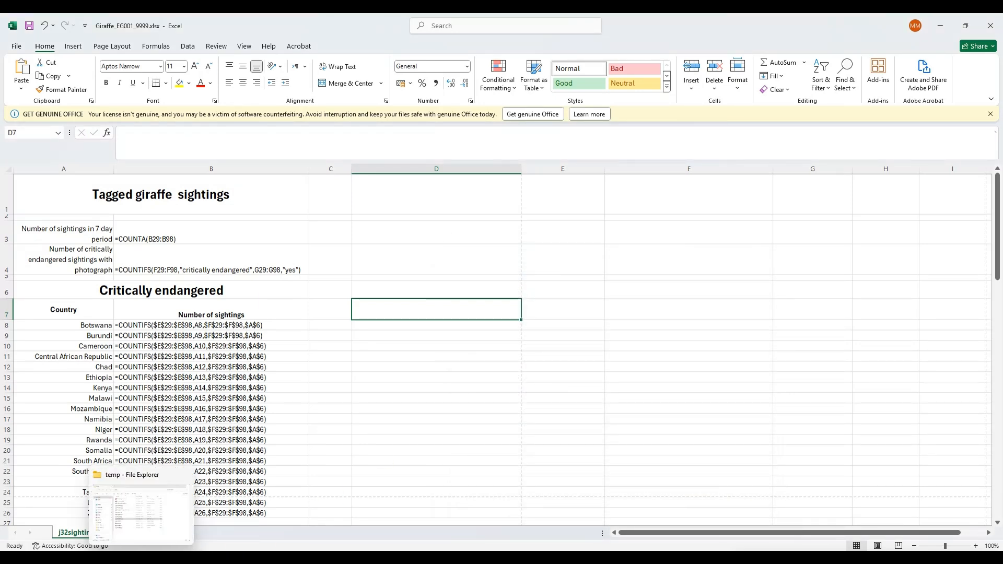
- In the exam paper, circle "1 to 7 inclusive" and "8 and 26" in question 11 and draw an arrow to "sighting"
{"action": "left_click", "coordinate": [120, 557]}
{"action": "scroll", "coordinate": [506, 371], "scroll_direction": "down", "scroll_amount": 3}
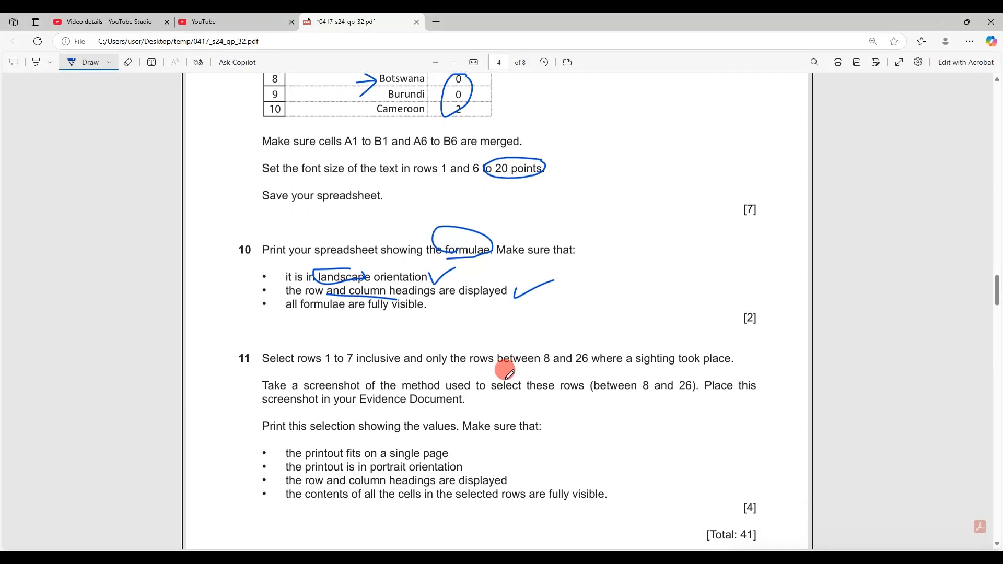
{"action": "mouse_move", "coordinate": [310, 329]}
{"action": "left_mouse_down"}
{"action": "mouse_move", "coordinate": [386, 330]}
{"action": "mouse_move", "coordinate": [332, 306]}
{"action": "mouse_move", "coordinate": [329, 330]}
{"action": "left_mouse_up"}
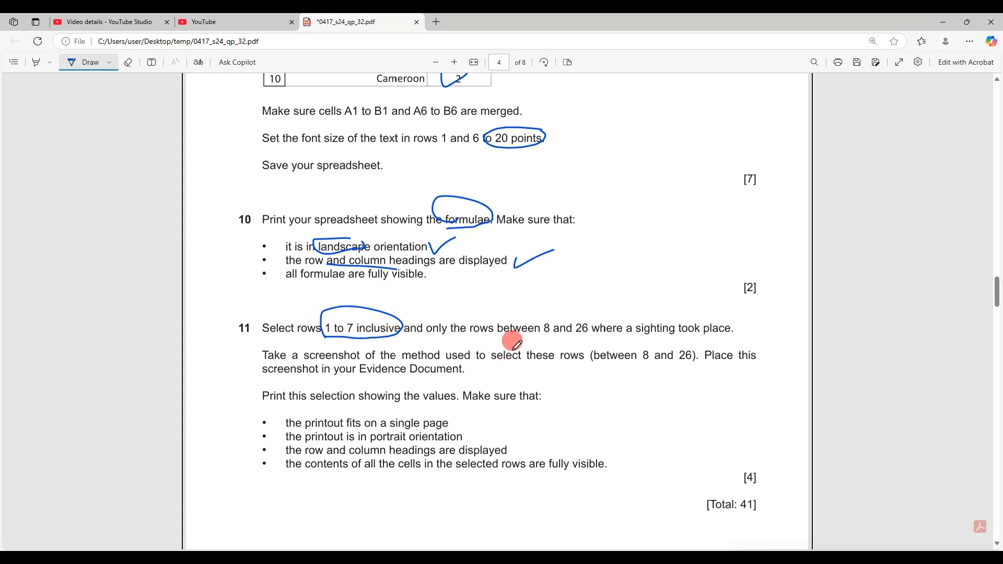
{"action": "mouse_move", "coordinate": [515, 349]}
{"action": "left_mouse_down"}
{"action": "mouse_move", "coordinate": [588, 300]}
{"action": "mouse_move", "coordinate": [534, 333]}
{"action": "mouse_move", "coordinate": [596, 306]}
{"action": "mouse_move", "coordinate": [669, 303]}
{"action": "mouse_move", "coordinate": [671, 319]}
{"action": "left_mouse_up"}
{"action": "left_click_drag", "start_coordinate": [650, 308], "coordinate": [670, 319]}
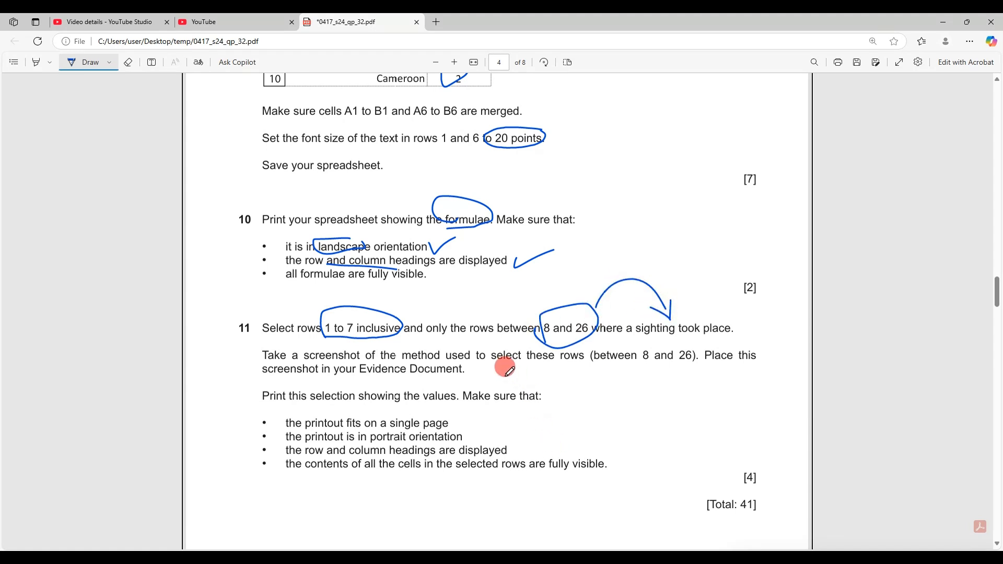
- Switch back to Giraffe_EG001_9999.xlsx and show the values on the sheet instead of the formulas
{"action": "left_click", "coordinate": [211, 559]}
{"action": "left_click", "coordinate": [248, 520]}
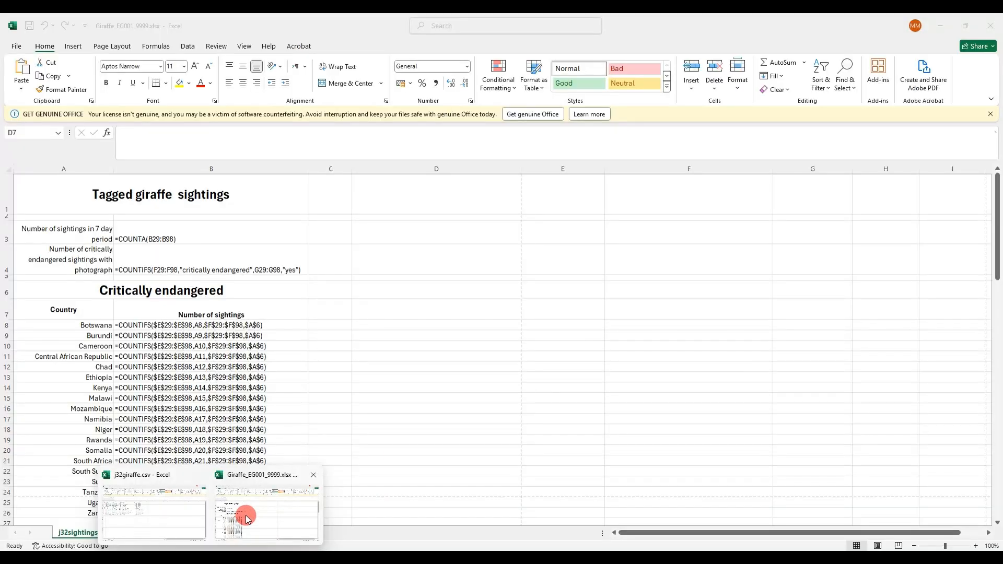
{"action": "left_click", "coordinate": [153, 45]}
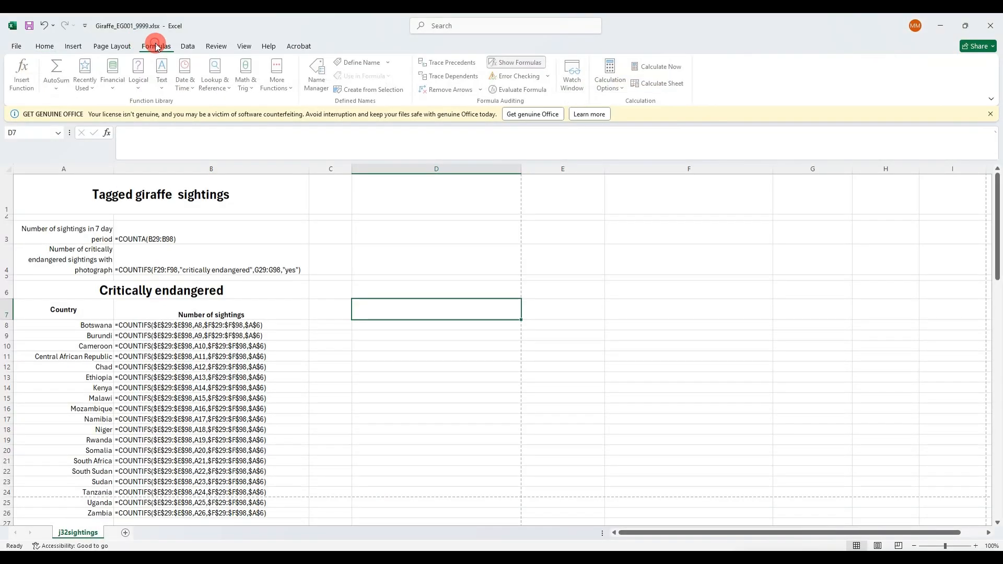
{"action": "left_click", "coordinate": [532, 64]}
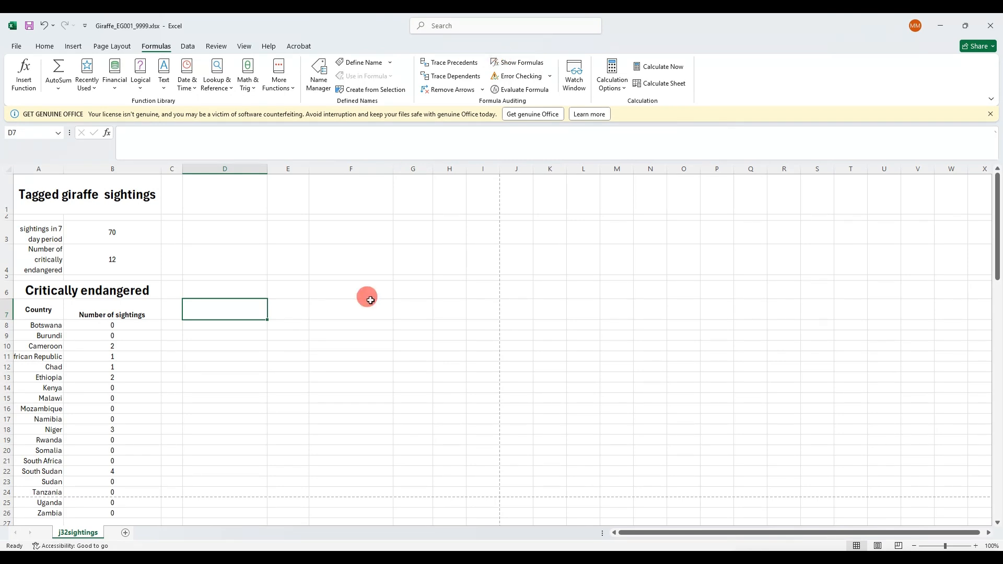
- Undo the title, column width and country-name alignment edits, keeping the counts in B8:B26 centred
{"action": "key", "text": "ctrl+z"}
{"action": "key", "text": "ctrl+z"}
{"action": "key", "text": "ctrl+z"}
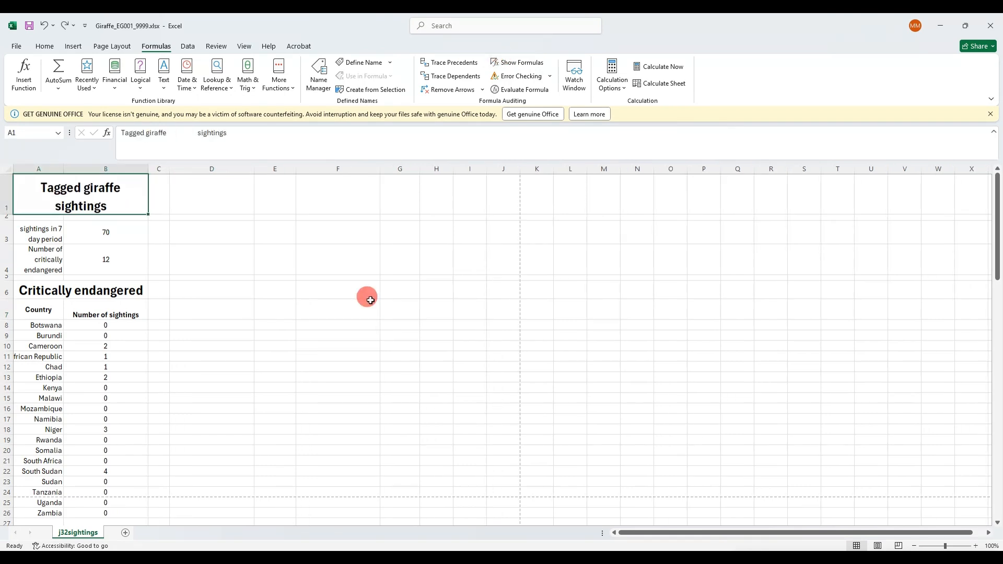
{"action": "key", "text": "ctrl+z"}
{"action": "key", "text": "ctrl+z"}
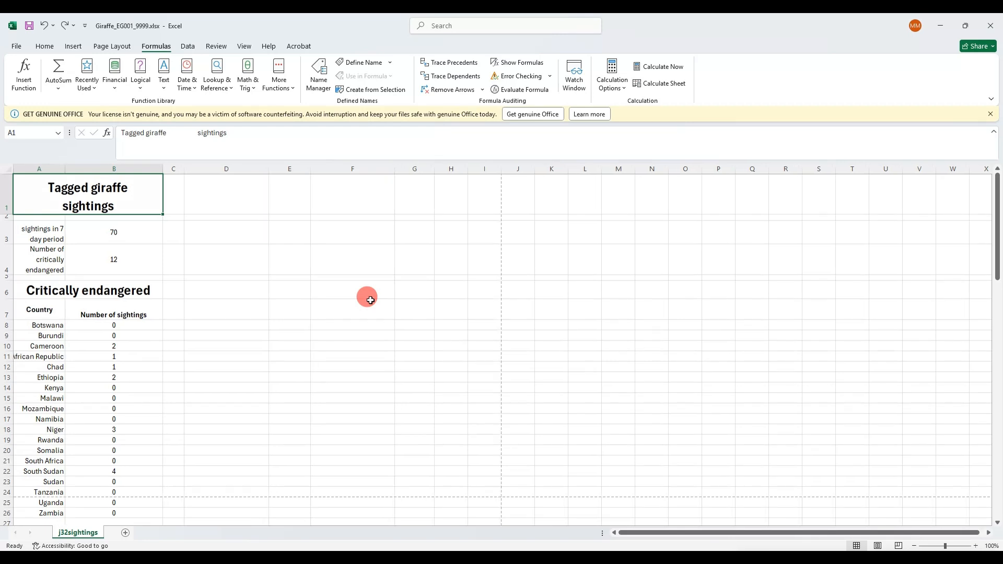
{"action": "key", "text": "ctrl+z"}
{"action": "key", "text": "ctrl+z"}
{"action": "key", "text": "ctrl+z"}
{"action": "key", "text": "ctrl+z"}
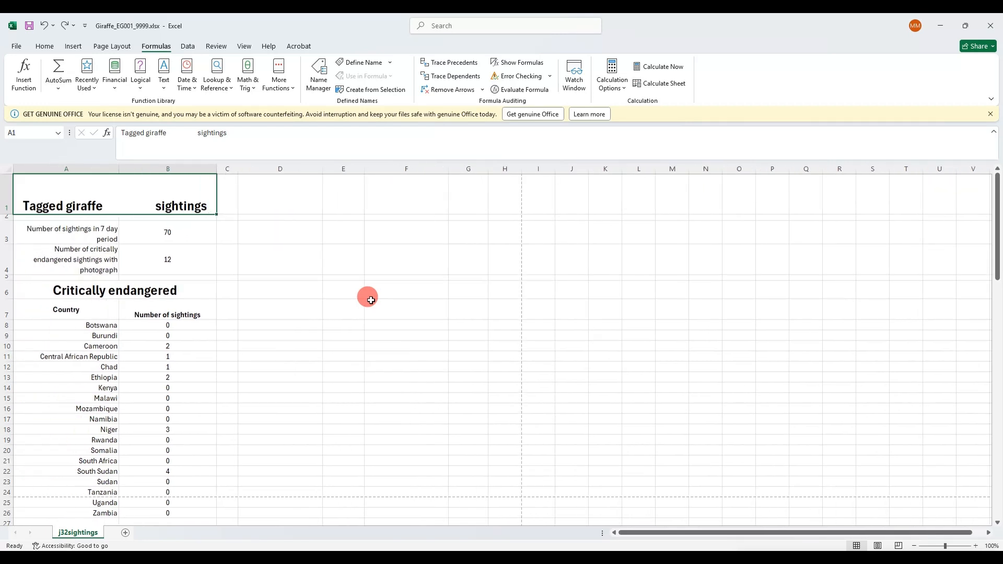
{"action": "key", "text": "ctrl+z"}
{"action": "key", "text": "ctrl+z"}
{"action": "key", "text": "ctrl+z"}
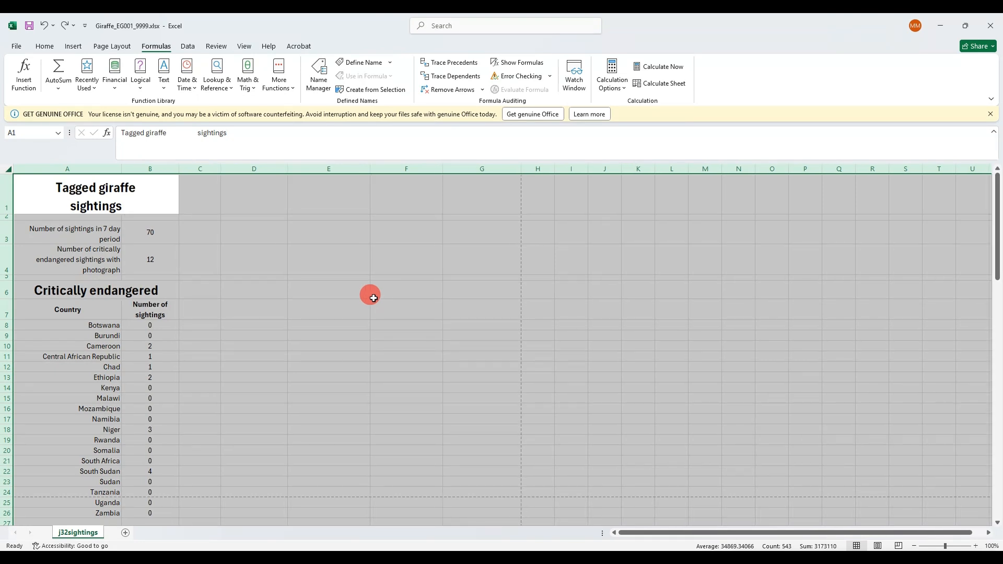
{"action": "key", "text": "ctrl+z"}
{"action": "key", "text": "ctrl+z"}
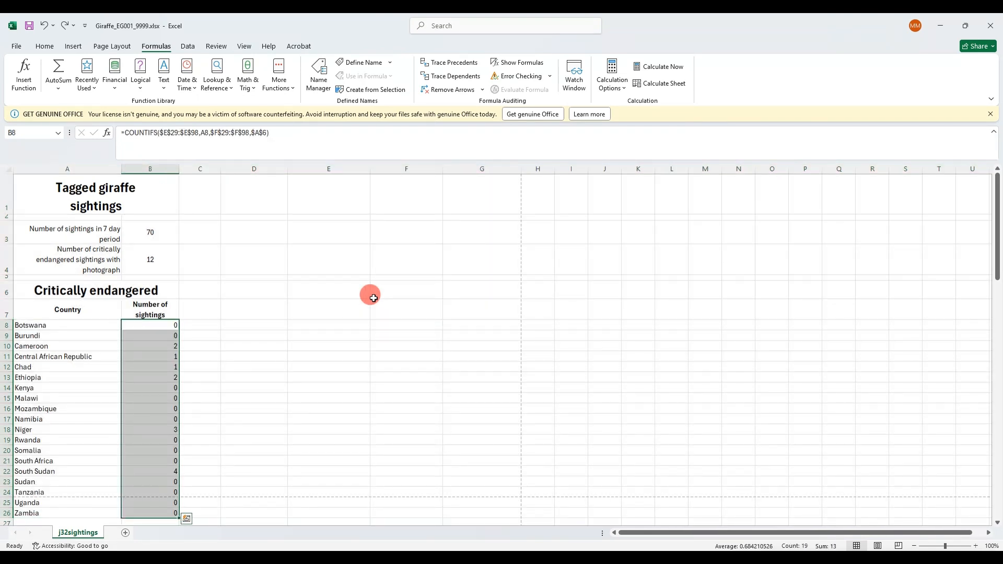
{"action": "key", "text": "ctrl+z"}
{"action": "key", "text": "ctrl+y"}
{"action": "key", "text": "ctrl+y"}
{"action": "left_click", "coordinate": [226, 312]}
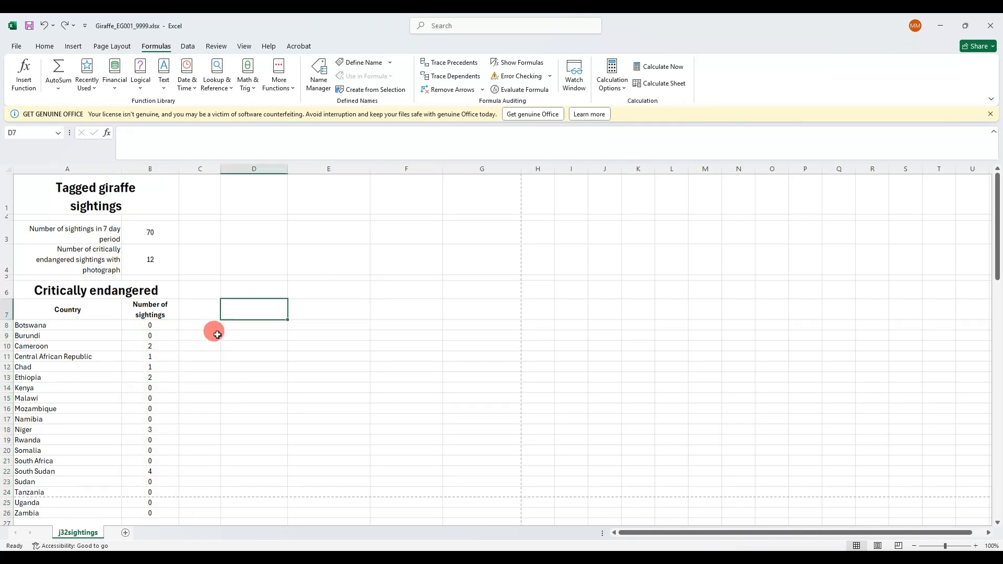
- Filter the table in A7:B26 by number of sightings to exclude the countries with 0
{"action": "left_click_drag", "start_coordinate": [63, 189], "coordinate": [158, 509]}
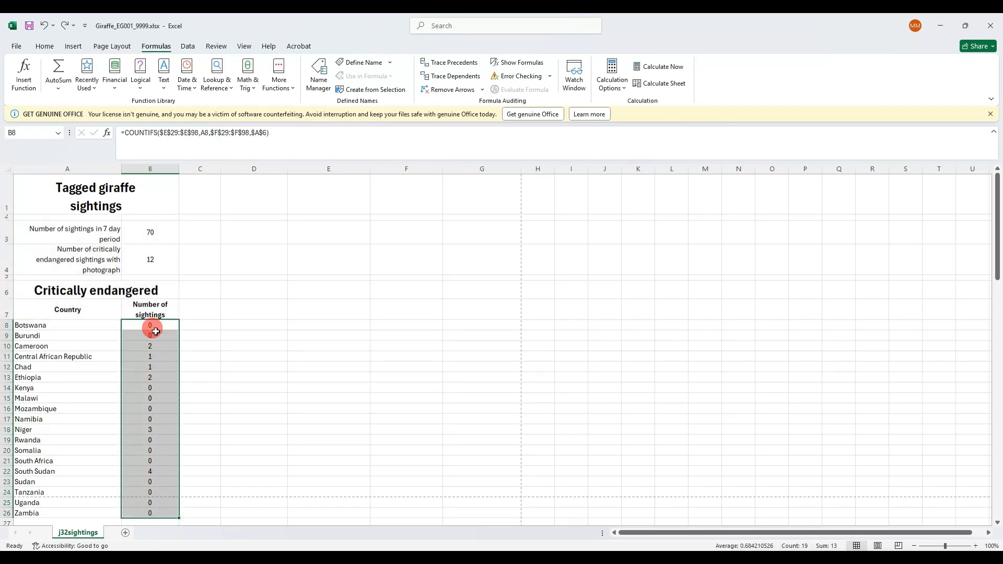
{"action": "left_click_drag", "start_coordinate": [151, 325], "coordinate": [150, 511]}
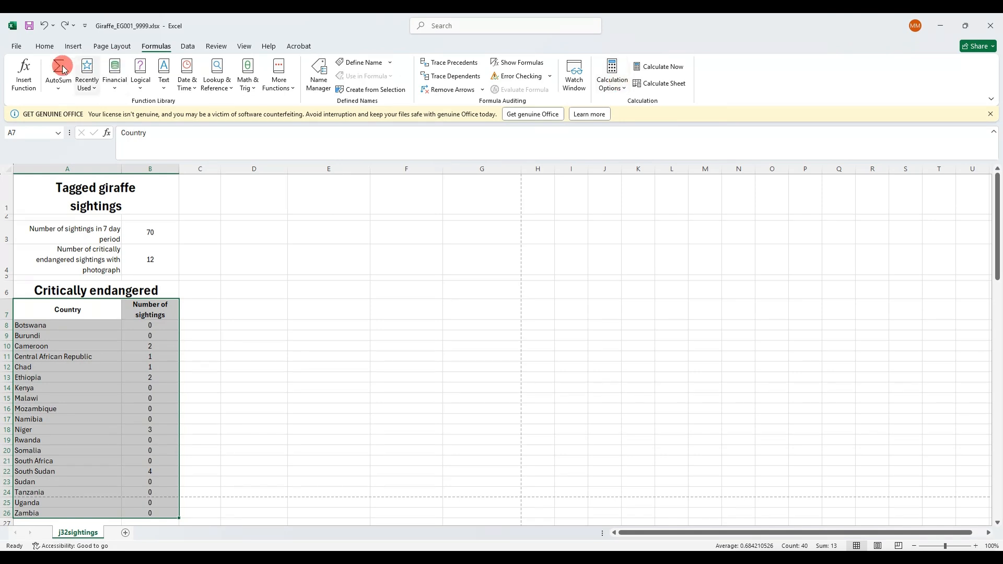
{"action": "left_click", "coordinate": [43, 46]}
{"action": "left_click", "coordinate": [821, 83]}
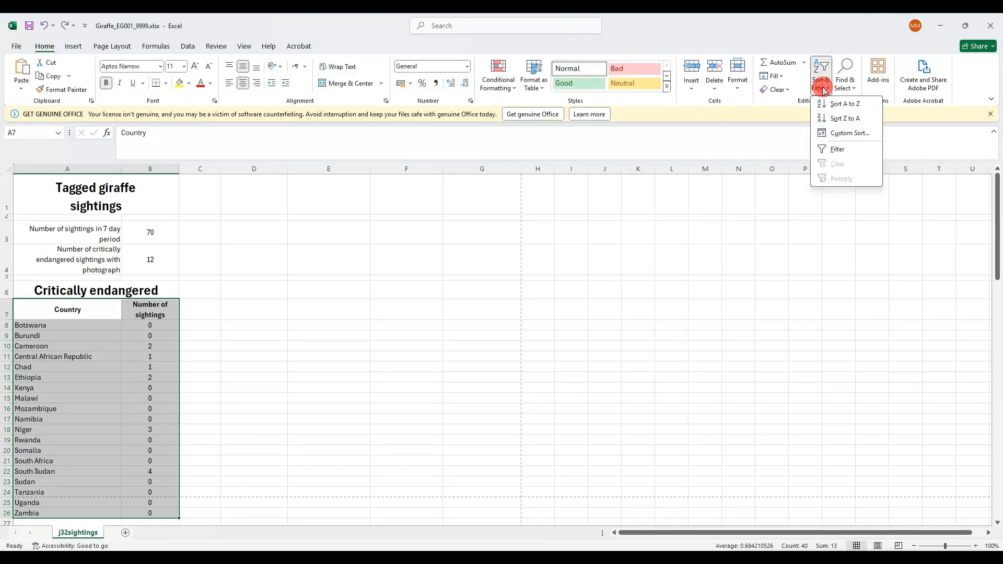
{"action": "left_click", "coordinate": [846, 145]}
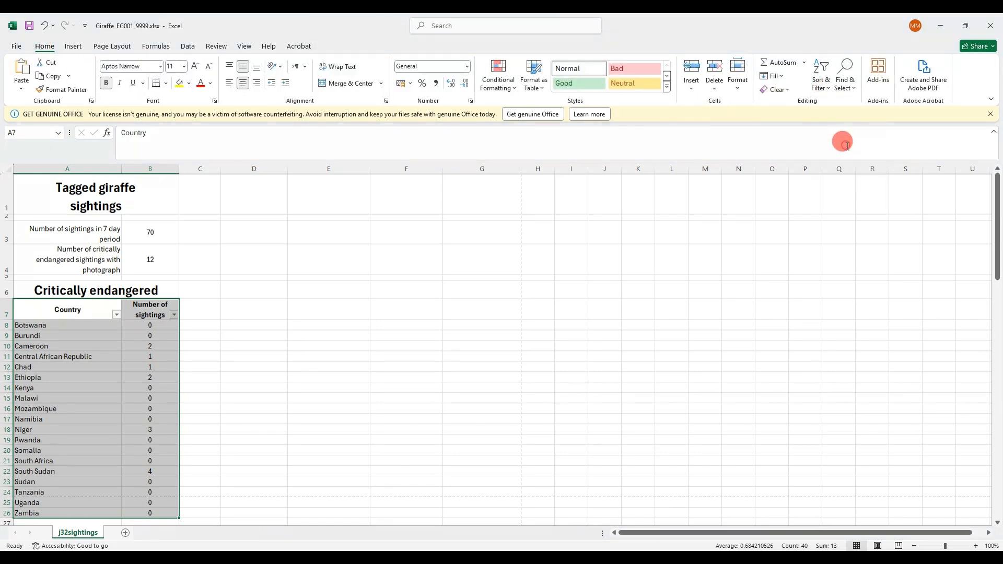
{"action": "left_click", "coordinate": [173, 315]}
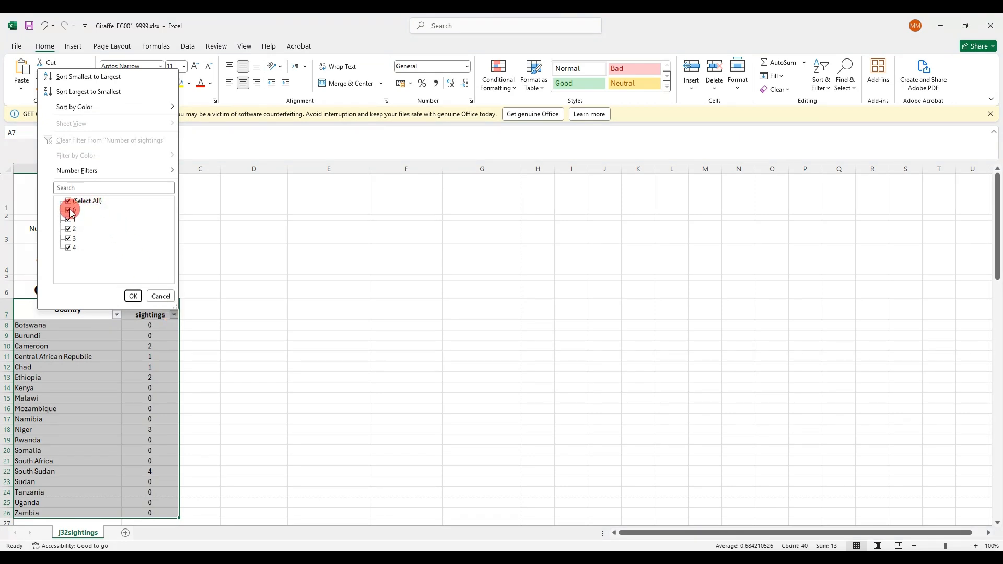
{"action": "left_click", "coordinate": [141, 297]}
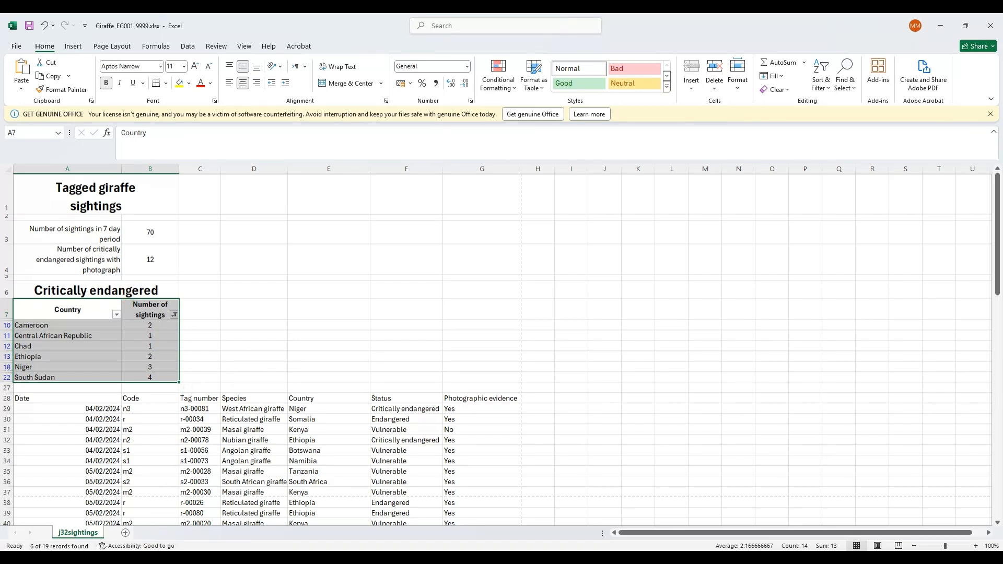
- Switch to the exam paper and draw a tick beside question 11's row selection instruction
{"action": "left_click", "coordinate": [142, 558]}
{"action": "left_click_drag", "start_coordinate": [760, 332], "coordinate": [786, 325]}
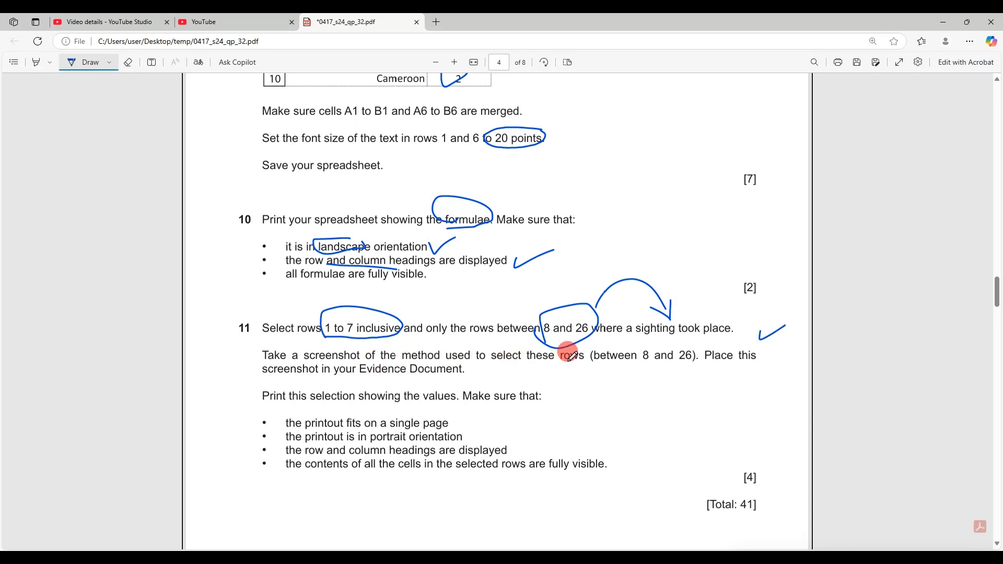
- Underline "between 8 and 26" and "Evidence Document" in question 11 of the exam paper
{"action": "left_click_drag", "start_coordinate": [620, 364], "coordinate": [688, 360]}
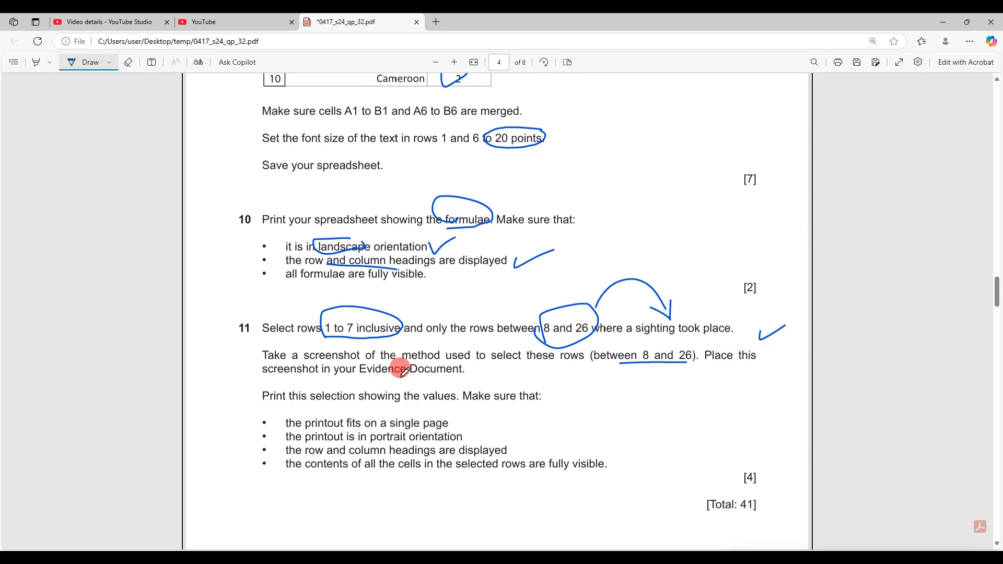
{"action": "left_click_drag", "start_coordinate": [385, 379], "coordinate": [455, 381]}
- Switch to Giraffe_EG001_9999.xlsx and capture a screenshot of the open filter list for the number of sightings
{"action": "mouse_move", "coordinate": [211, 558]}
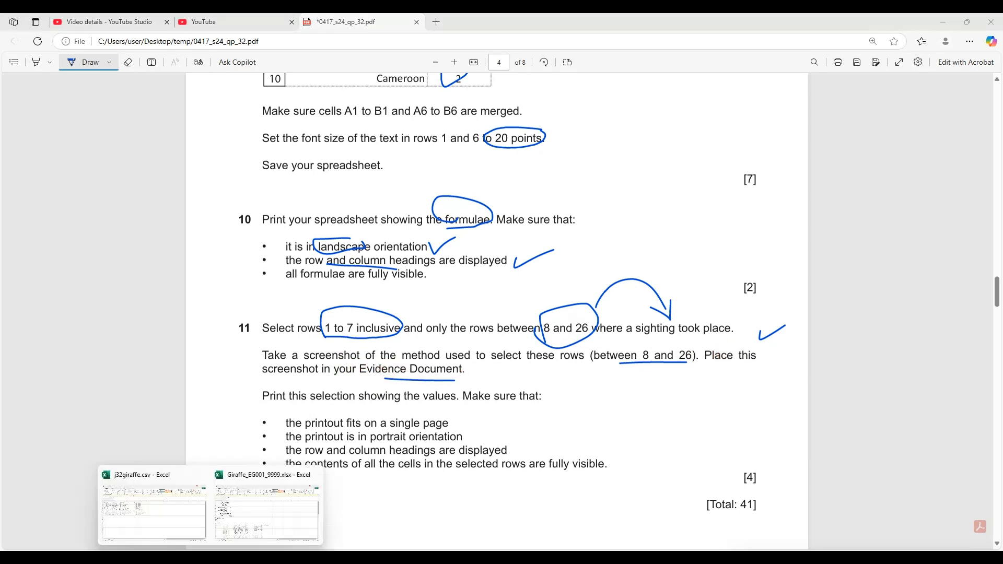
{"action": "left_click", "coordinate": [260, 525]}
{"action": "left_click", "coordinate": [174, 313]}
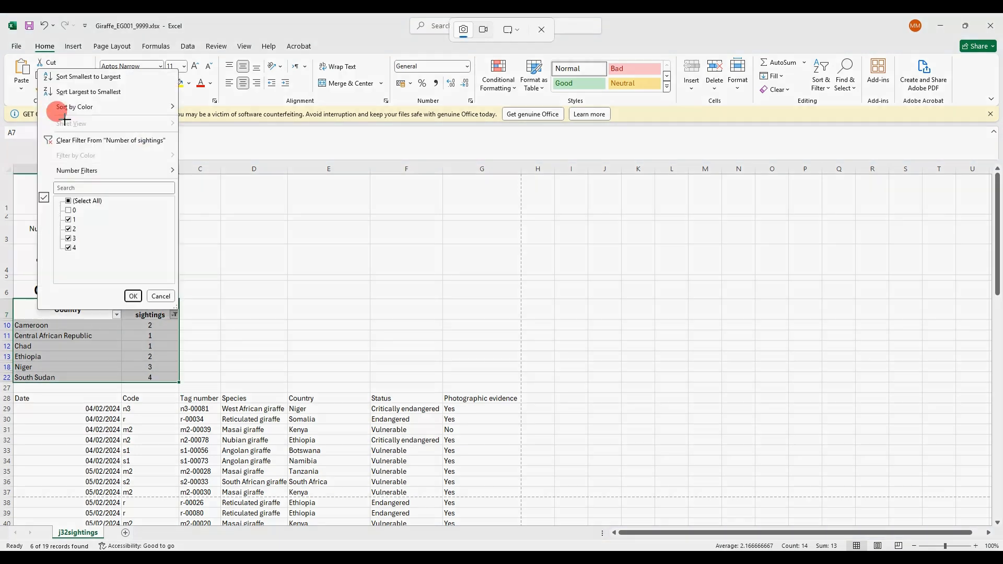
{"action": "key", "text": "super+shift+s"}
{"action": "left_click_drag", "start_coordinate": [37, 68], "coordinate": [178, 310]}
- Open j32evidence_EG001_9999.docx from the temp folder and leave its header for the document body
{"action": "left_click", "coordinate": [141, 558]}
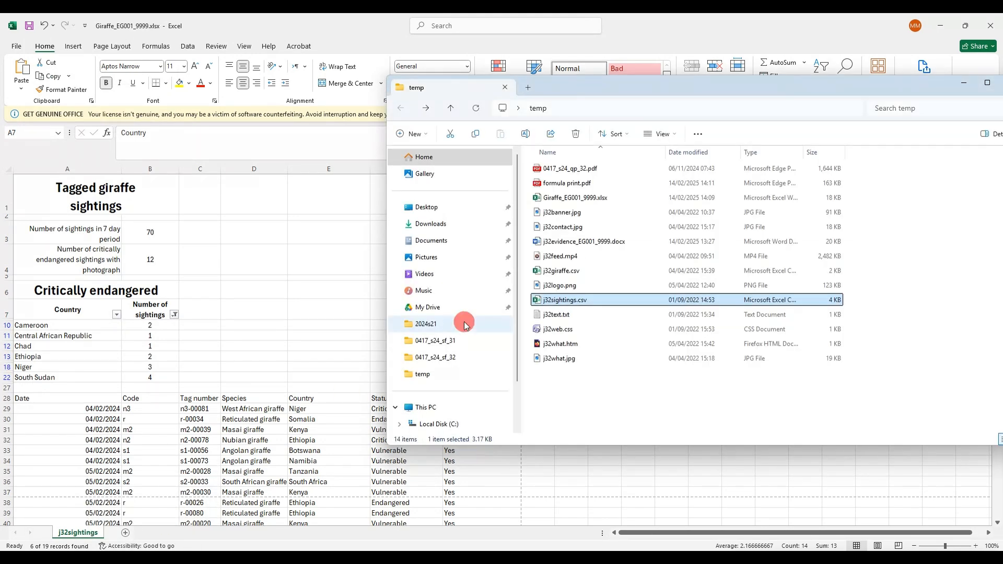
{"action": "double_click", "coordinate": [598, 242]}
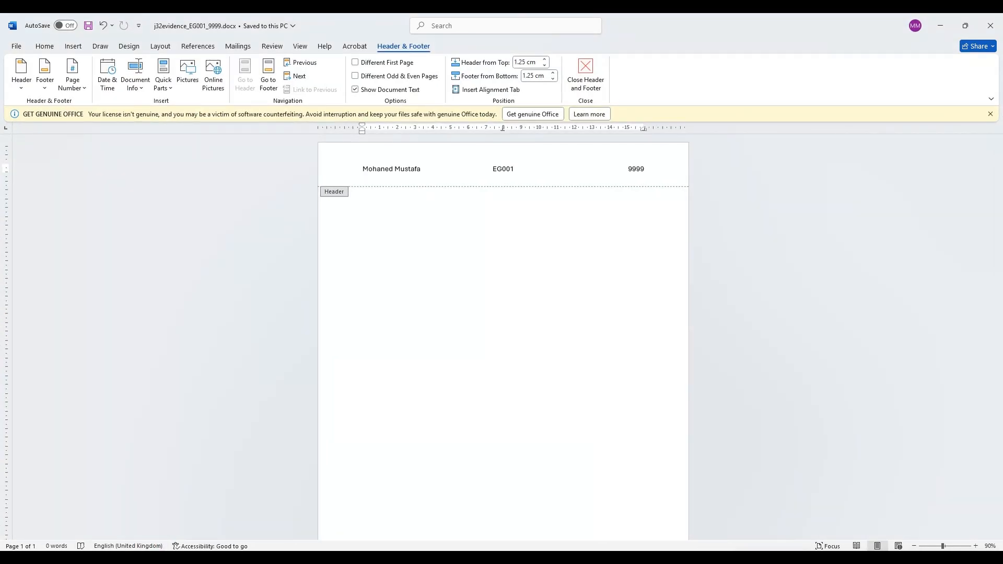
{"action": "left_click", "coordinate": [153, 558]}
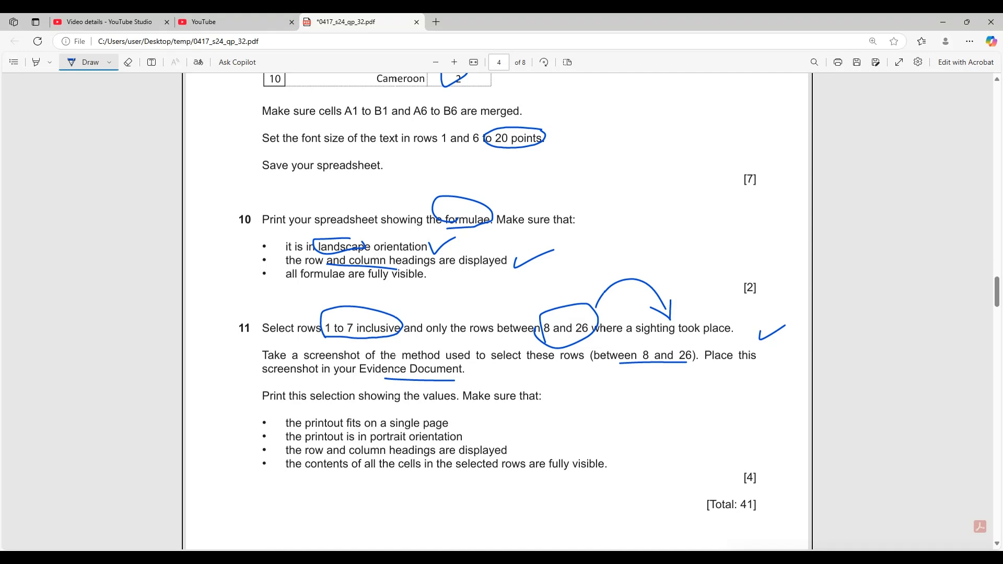
{"action": "left_click", "coordinate": [201, 558]}
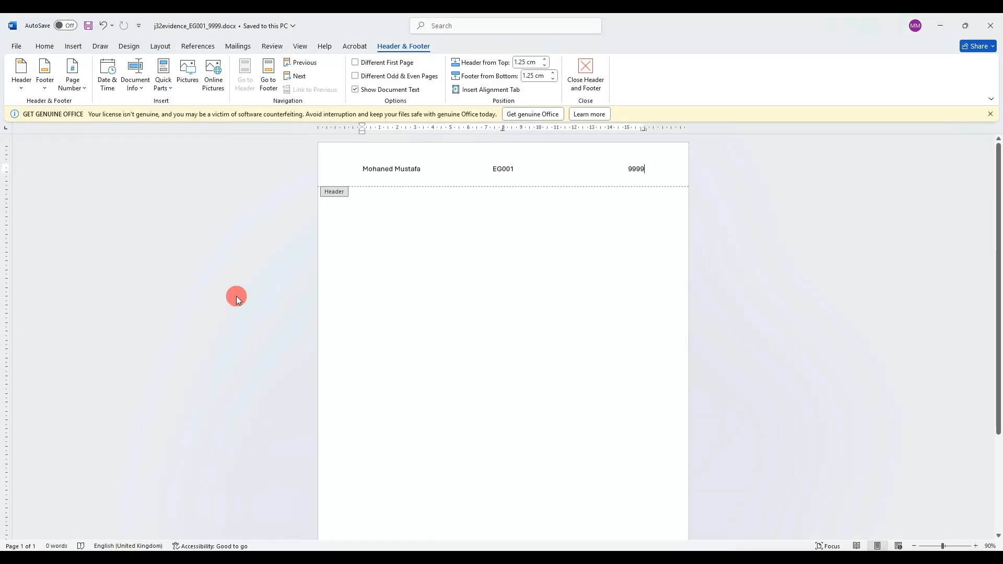
{"action": "double_click", "coordinate": [342, 220]}
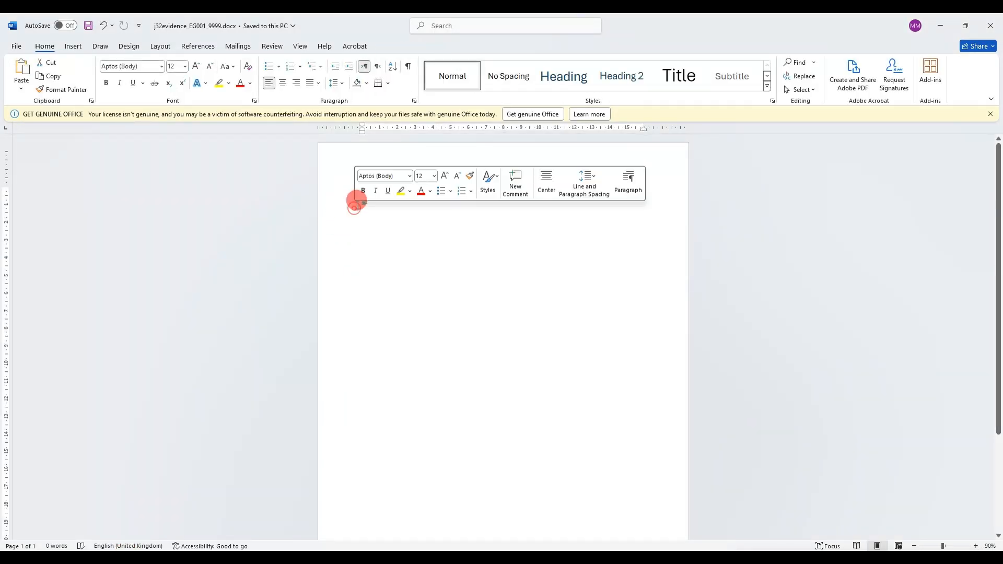
- Enter the caption "Step 11 Evidence :" at the start of the document body
{"action": "left_click", "coordinate": [360, 209]}
{"action": "type", "text": "S"}
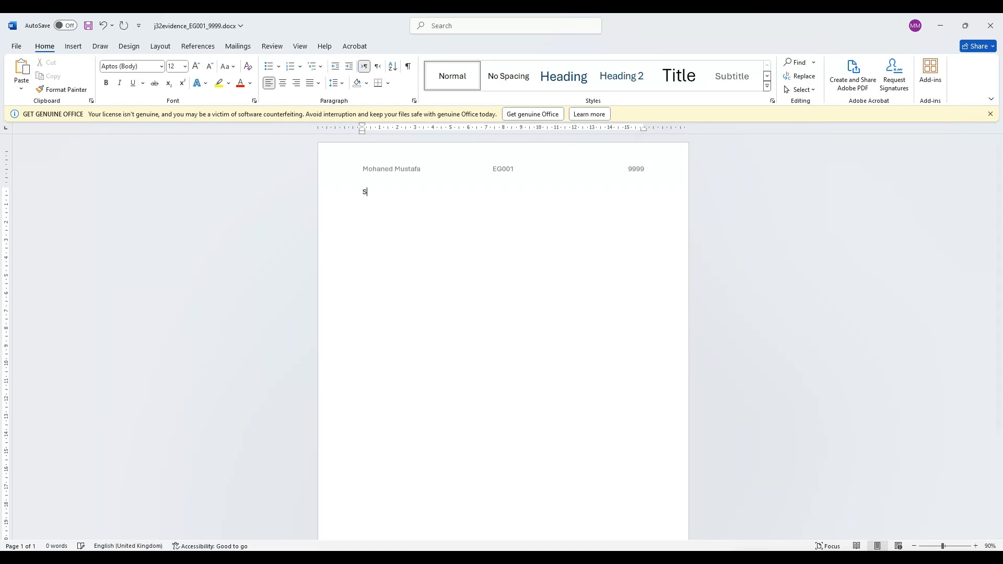
{"action": "type", "text": "tep 11"}
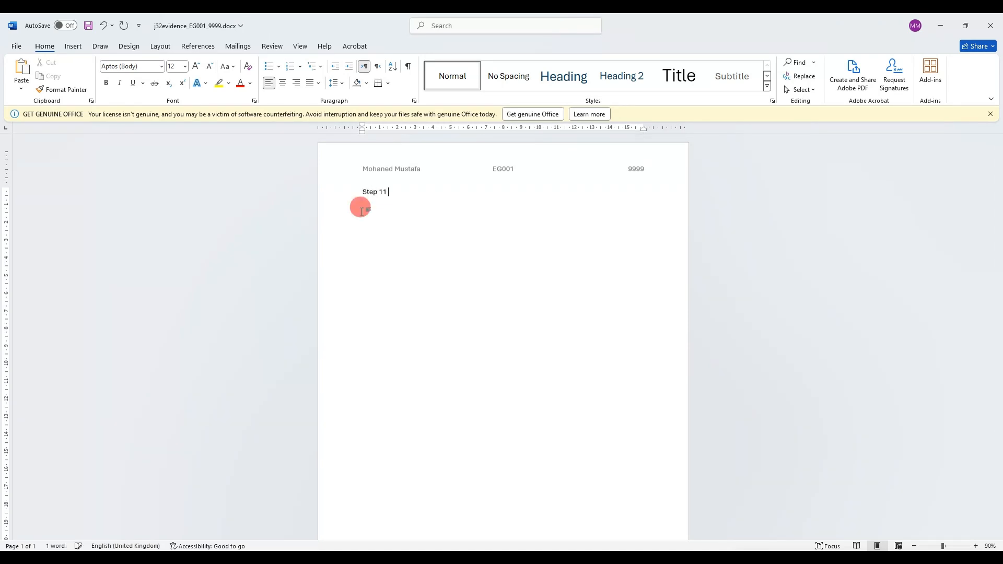
{"action": "type", "text": " Evidence :"}
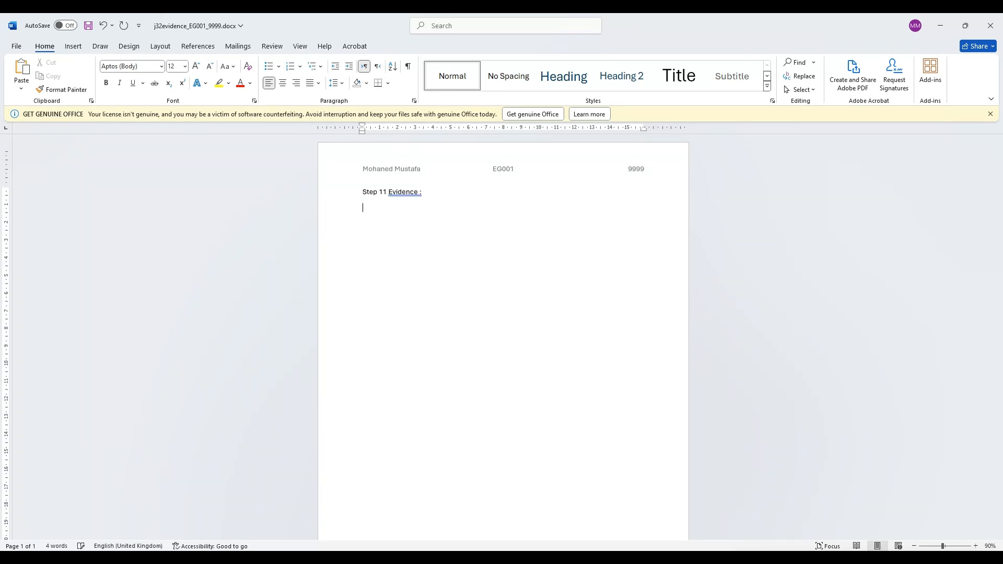
- Paste the filter screenshot below the Step 11 caption and enlarge it slightly
{"action": "left_click", "coordinate": [361, 209]}
{"action": "key", "text": "ctrl+v"}
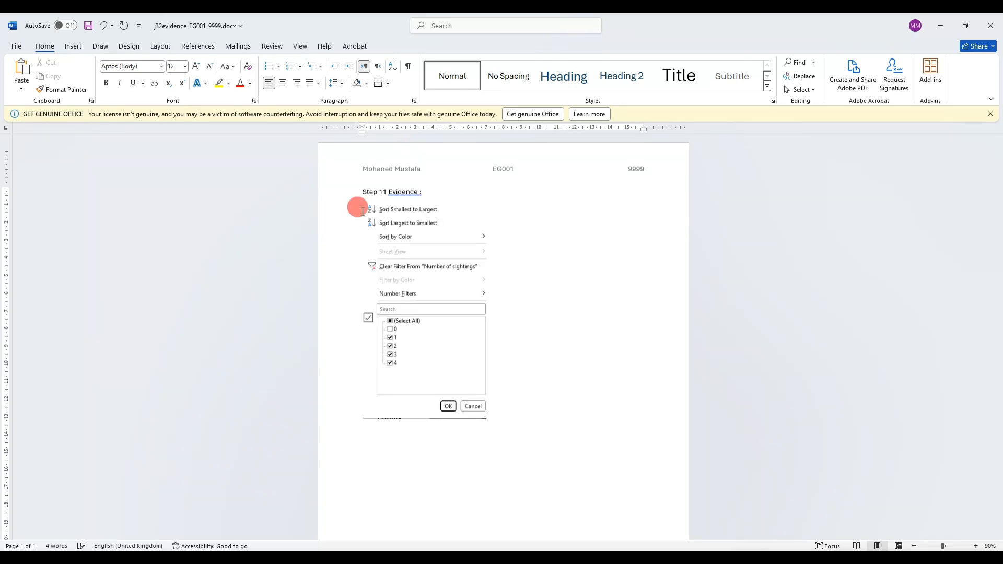
{"action": "left_click", "coordinate": [472, 412]}
{"action": "left_click_drag", "start_coordinate": [485, 417], "coordinate": [501, 436]}
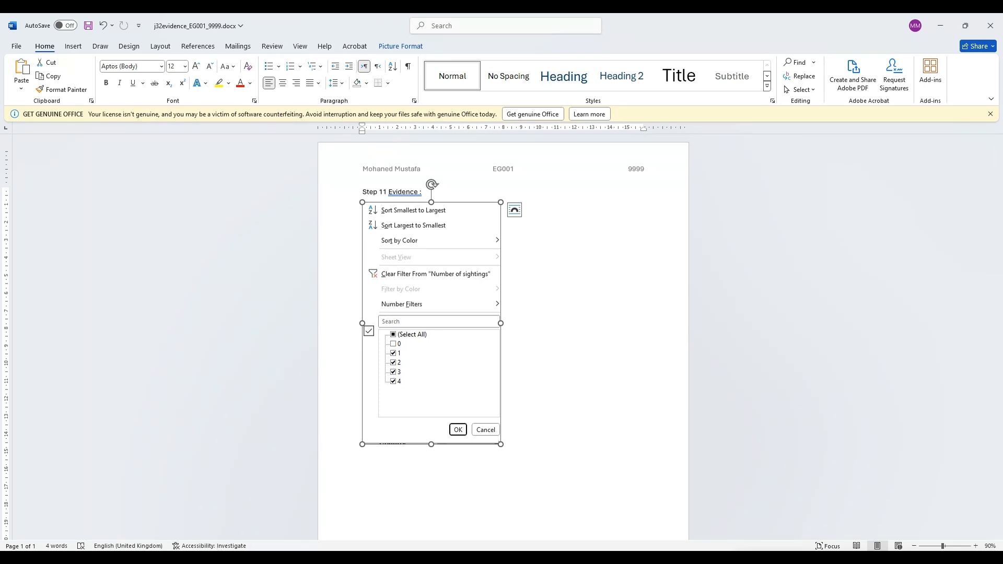
- Switch to the exam paper, mark question 11's values, single-page, portrait and headings requirements, and highlight from "1 to 7 inclusive" to "8 and 26"
{"action": "left_click", "coordinate": [246, 559]}
{"action": "scroll", "coordinate": [444, 346], "scroll_direction": "down", "scroll_amount": 1}
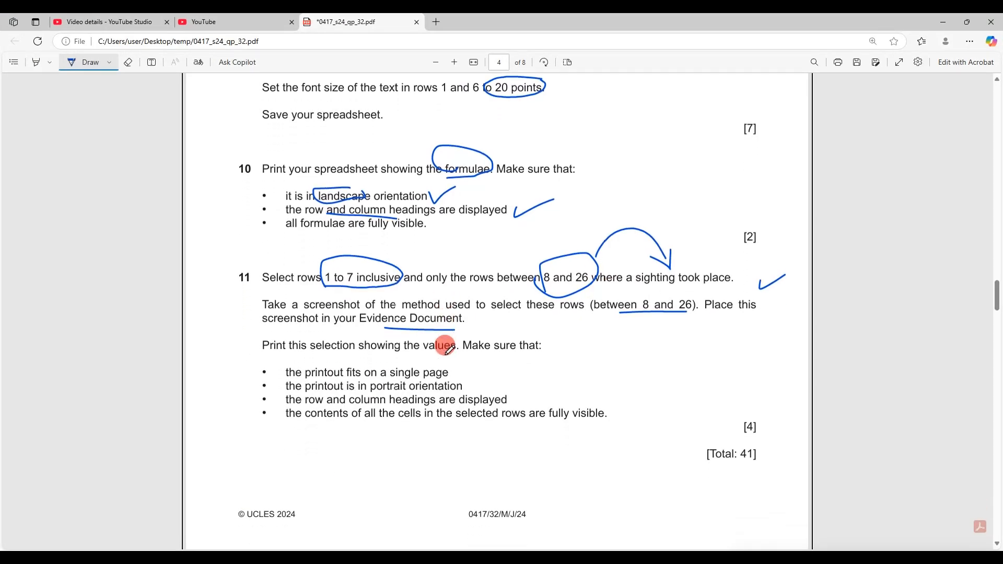
{"action": "mouse_move", "coordinate": [405, 337]}
{"action": "left_mouse_down"}
{"action": "mouse_move", "coordinate": [403, 349]}
{"action": "mouse_move", "coordinate": [459, 345]}
{"action": "mouse_move", "coordinate": [462, 326]}
{"action": "mouse_move", "coordinate": [418, 333]}
{"action": "mouse_move", "coordinate": [481, 359]}
{"action": "left_mouse_up"}
{"action": "left_click_drag", "start_coordinate": [370, 390], "coordinate": [403, 390]}
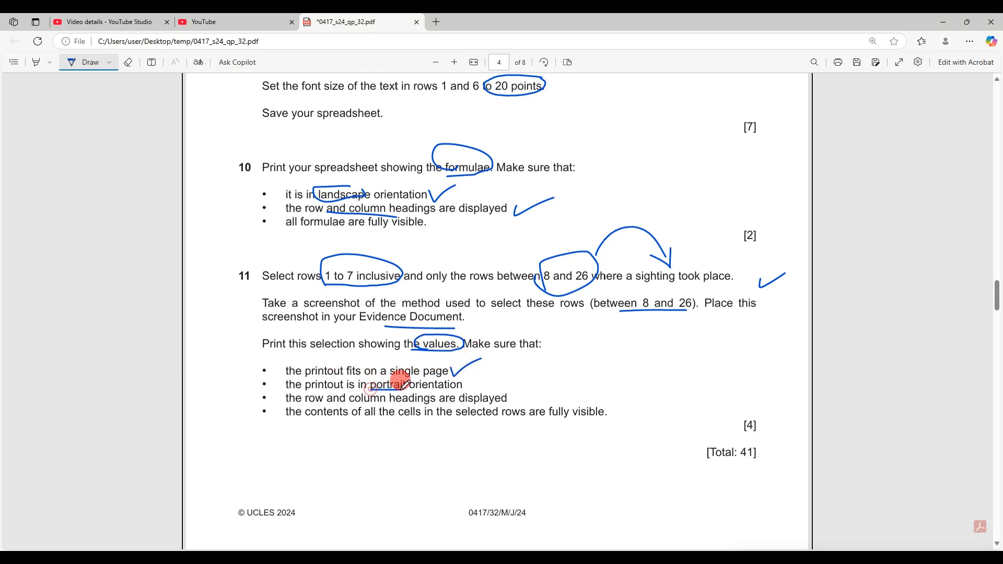
{"action": "left_click_drag", "start_coordinate": [332, 404], "coordinate": [505, 403]}
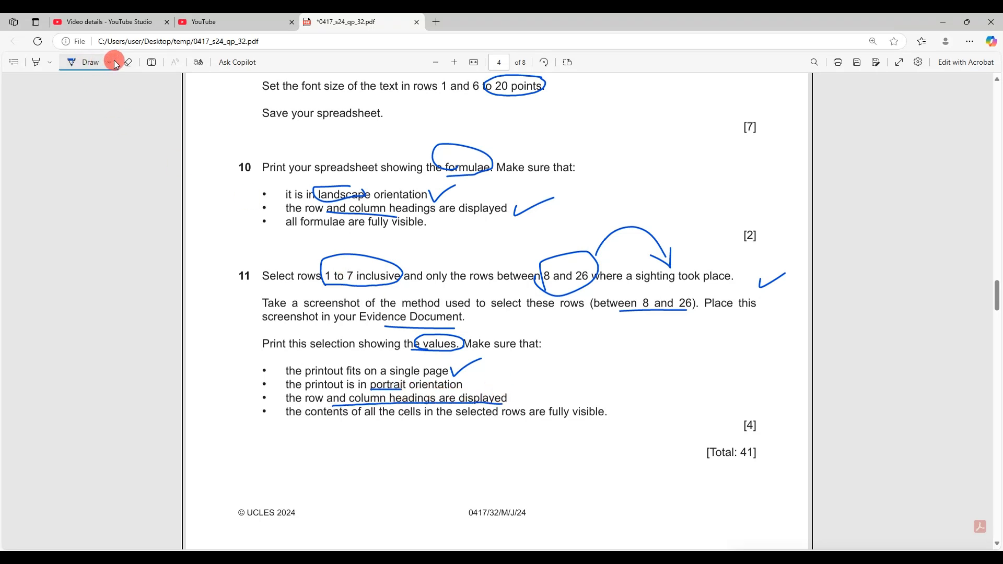
{"action": "left_click", "coordinate": [40, 63]}
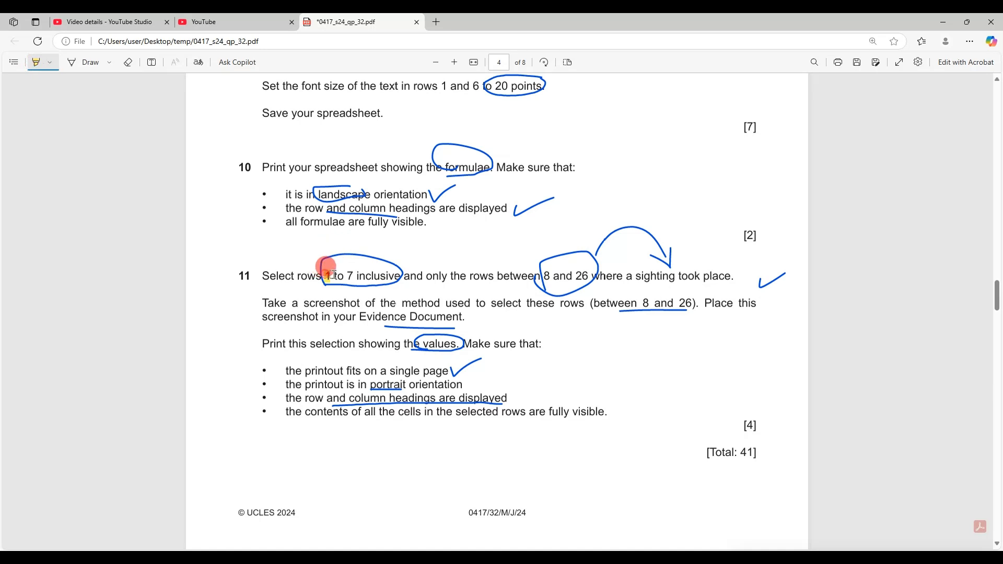
{"action": "left_click_drag", "start_coordinate": [324, 276], "coordinate": [592, 272]}
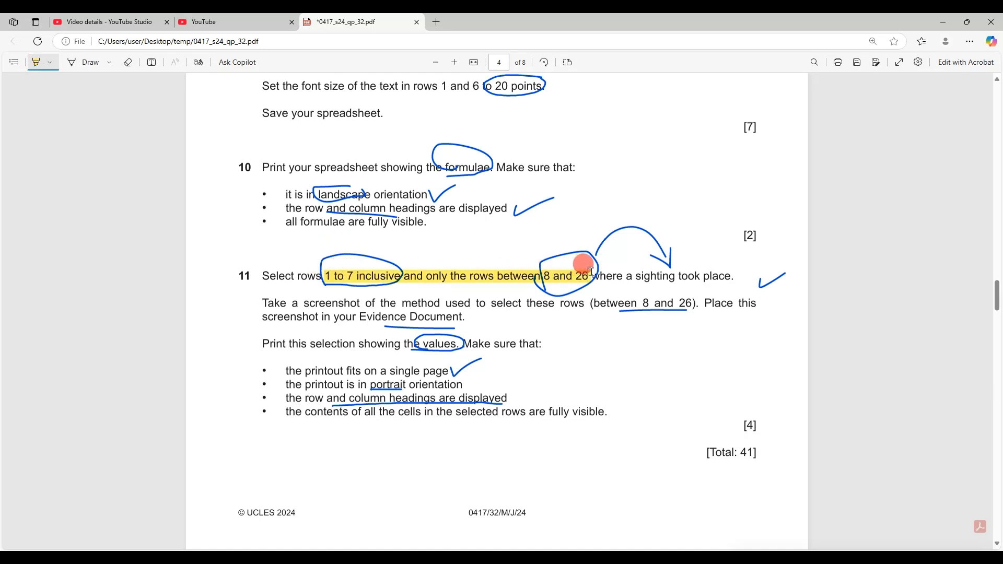
- Set up Giraffe_EG001_9999.xlsx to print only the selected filtered range A1:B22 in portrait orientation
{"action": "left_click", "coordinate": [211, 559]}
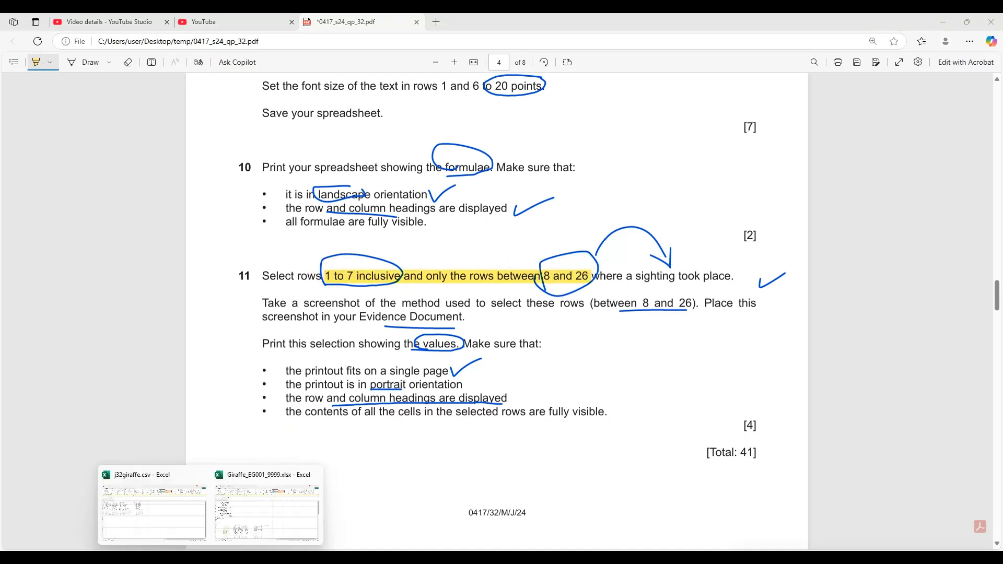
{"action": "left_click", "coordinate": [238, 536]}
{"action": "left_click", "coordinate": [56, 192]}
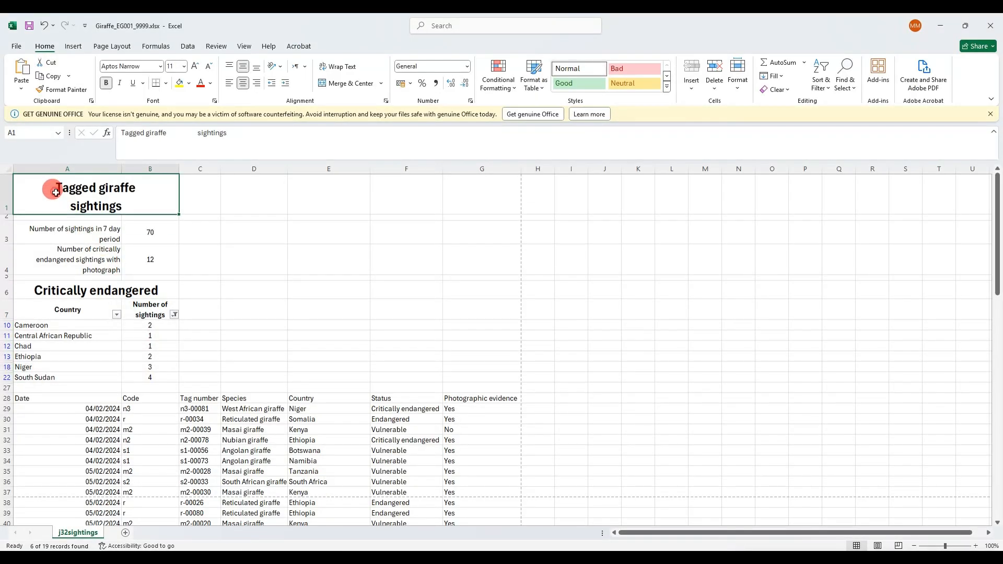
{"action": "left_click_drag", "start_coordinate": [63, 196], "coordinate": [87, 375]}
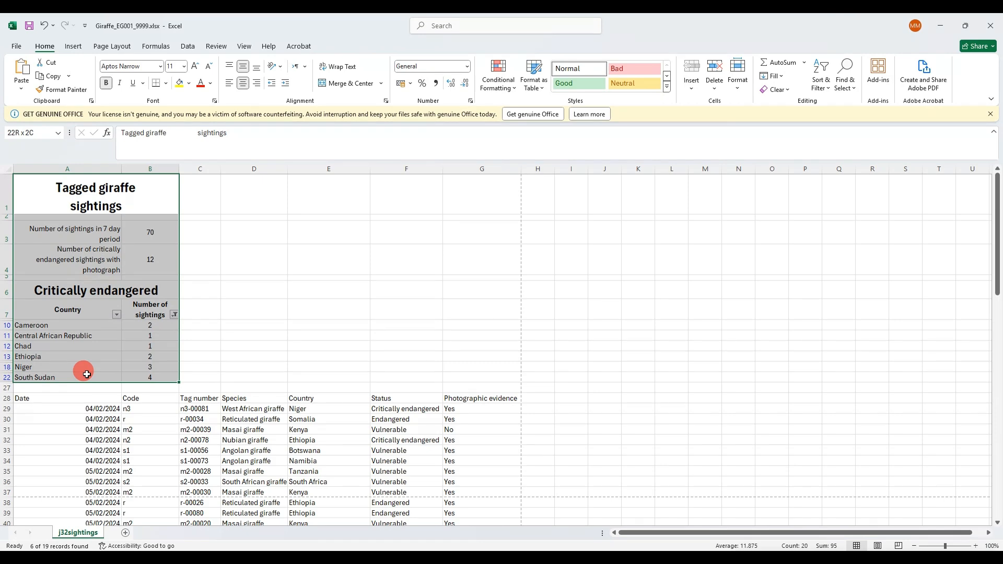
{"action": "left_click", "coordinate": [18, 46]}
{"action": "left_click", "coordinate": [32, 302]}
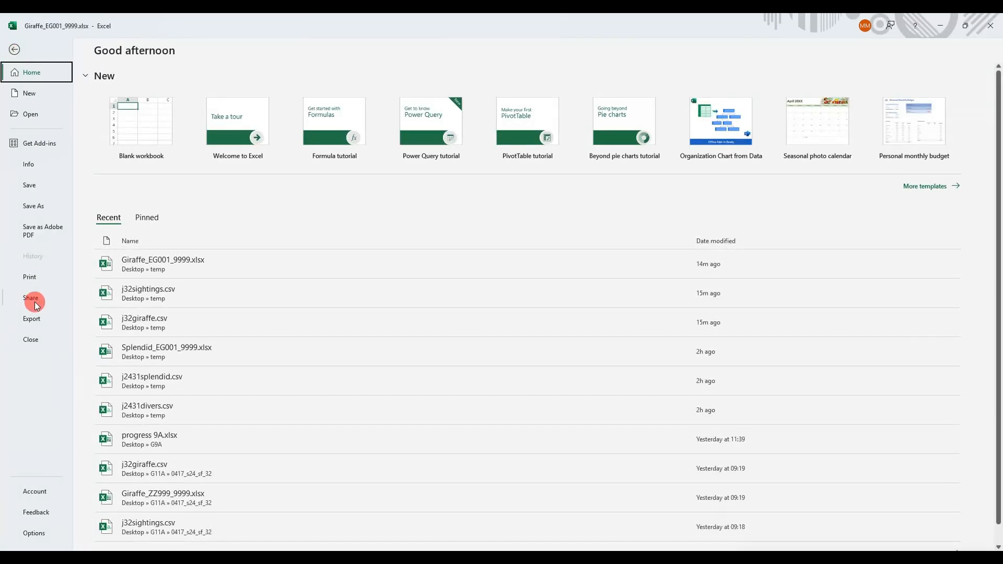
{"action": "left_click", "coordinate": [31, 278]}
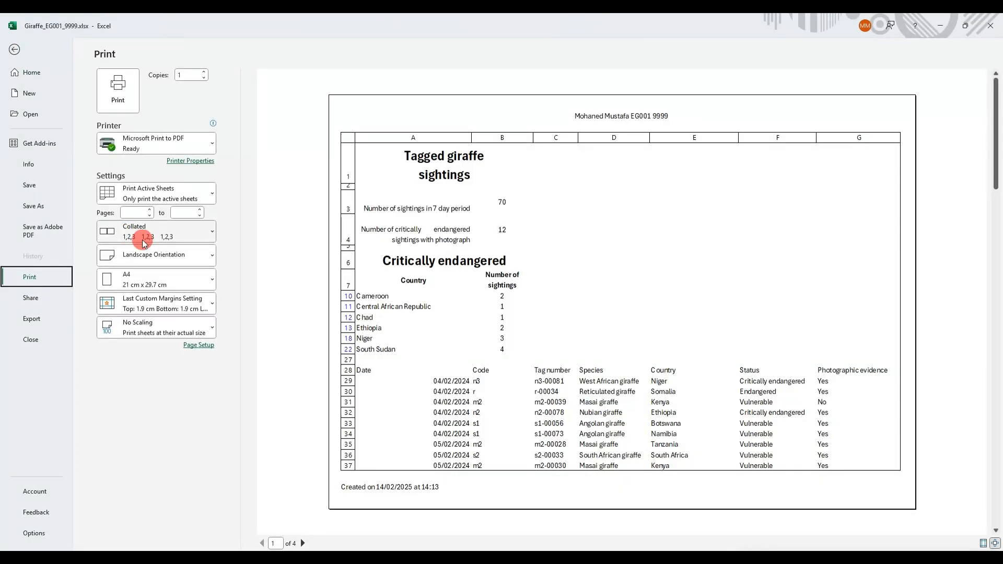
{"action": "left_click", "coordinate": [152, 254]}
{"action": "left_click", "coordinate": [158, 286]}
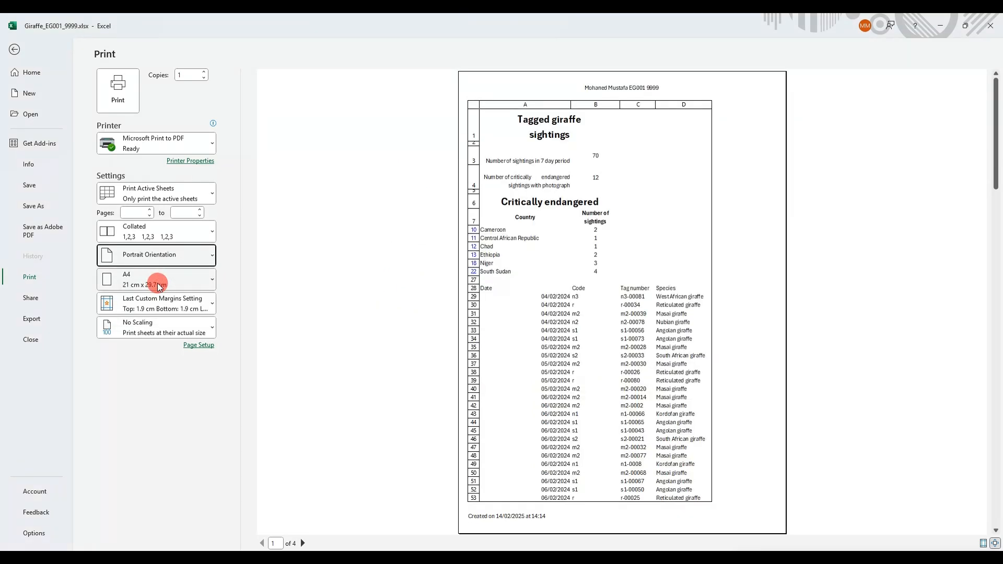
{"action": "left_click", "coordinate": [155, 198]}
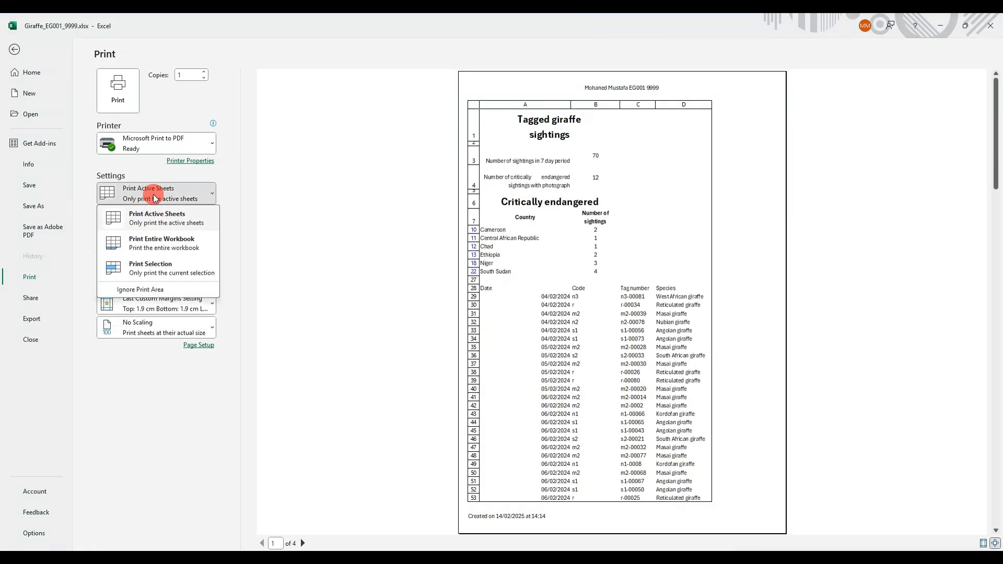
{"action": "left_click", "coordinate": [156, 267]}
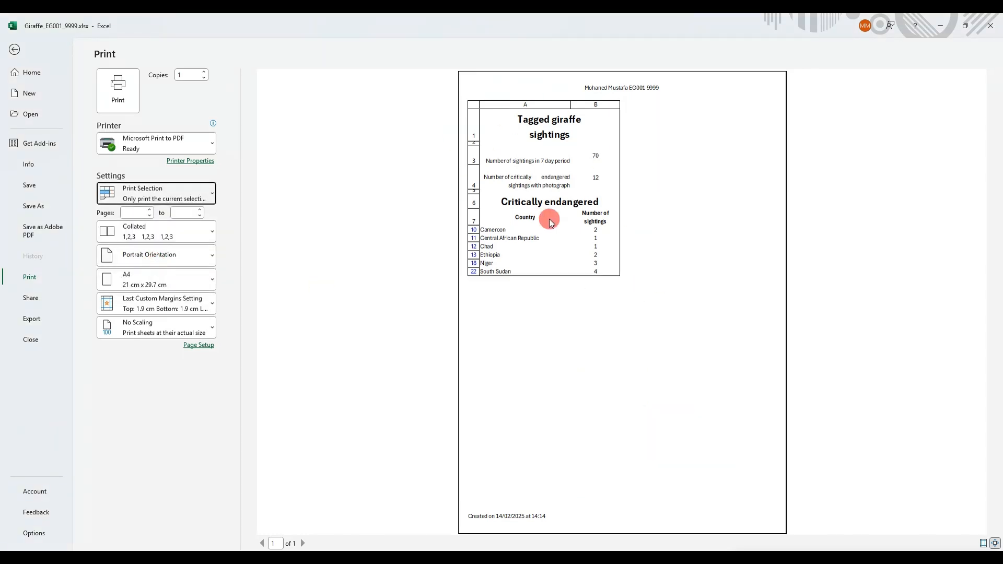
- Apply narrow margins and print the selection to a PDF named value print in the temp folder
{"action": "left_click", "coordinate": [181, 305]}
{"action": "left_click", "coordinate": [177, 465]}
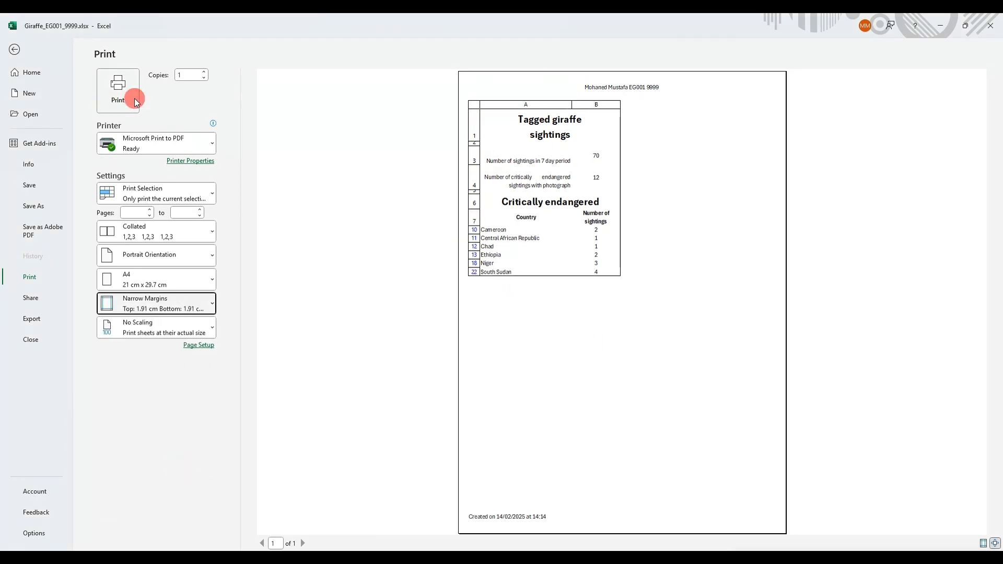
{"action": "left_click", "coordinate": [120, 94]}
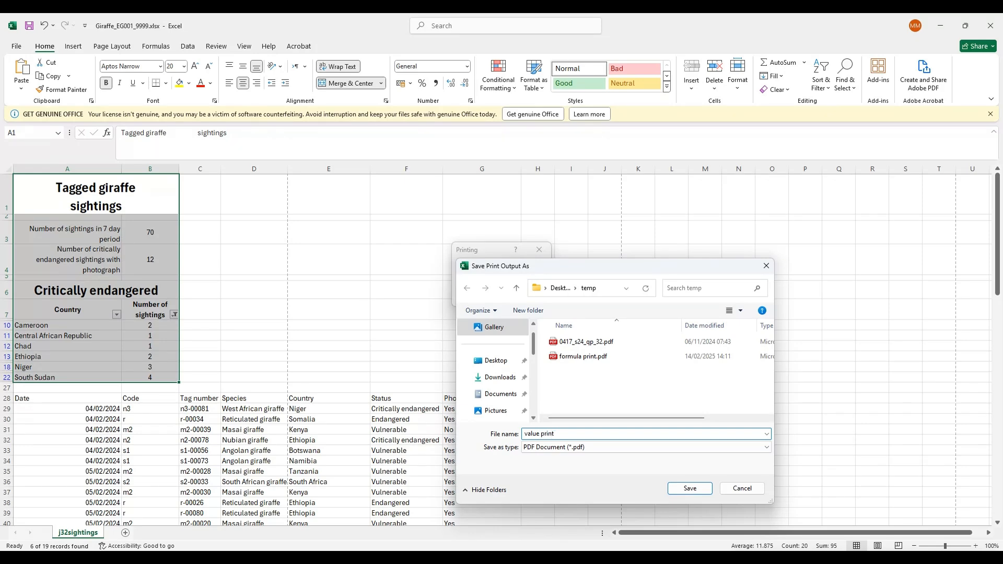
{"action": "key", "text": "Return"}
- Switch to the exam paper, add a highlighter stroke by question 11's last requirements, and highlight the heading "Task 3 – File management"
{"action": "left_click", "coordinate": [118, 557]}
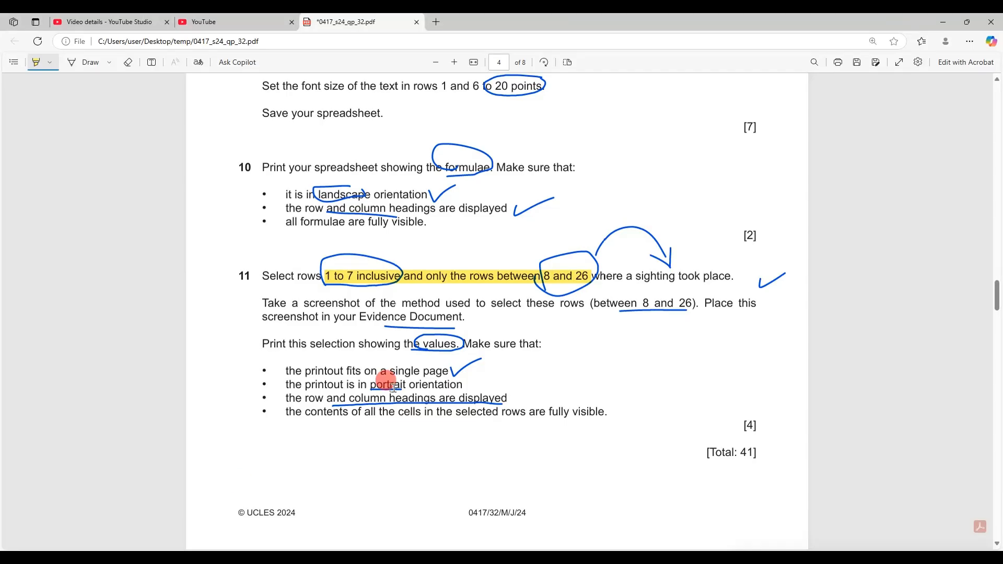
{"action": "left_click_drag", "start_coordinate": [459, 429], "coordinate": [482, 396]}
{"action": "scroll", "coordinate": [491, 408], "scroll_direction": "down", "scroll_amount": 5}
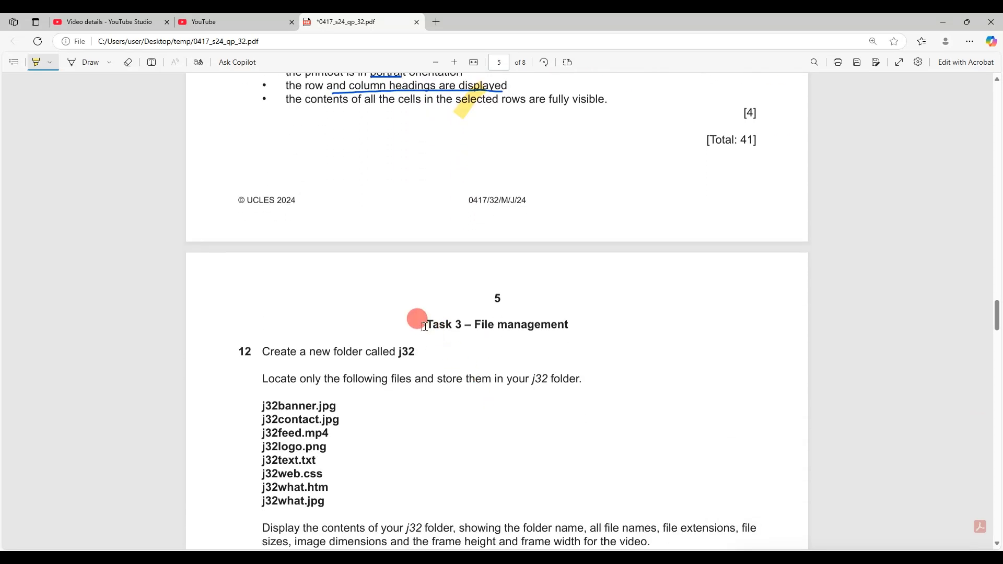
{"action": "left_click_drag", "start_coordinate": [424, 325], "coordinate": [570, 325]}
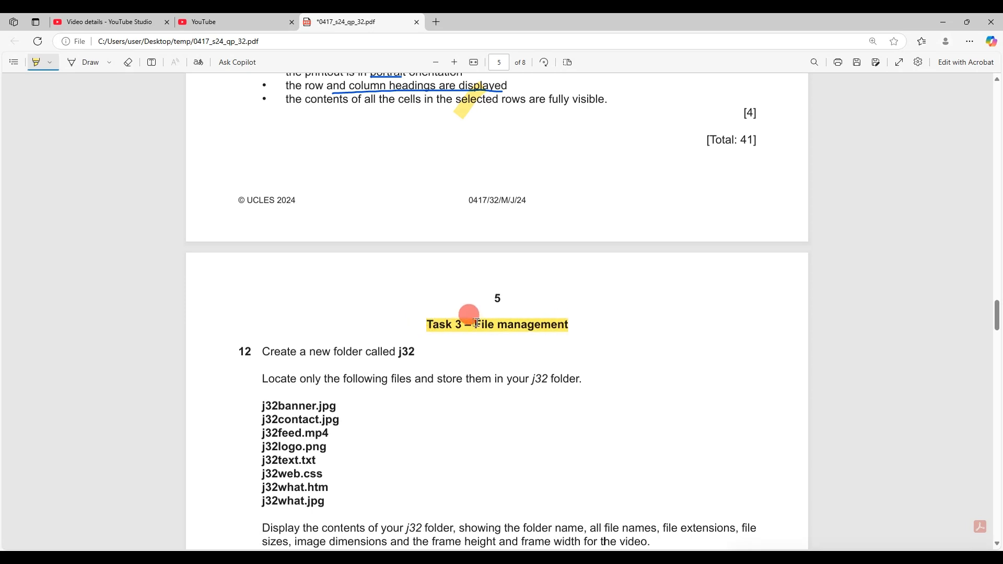